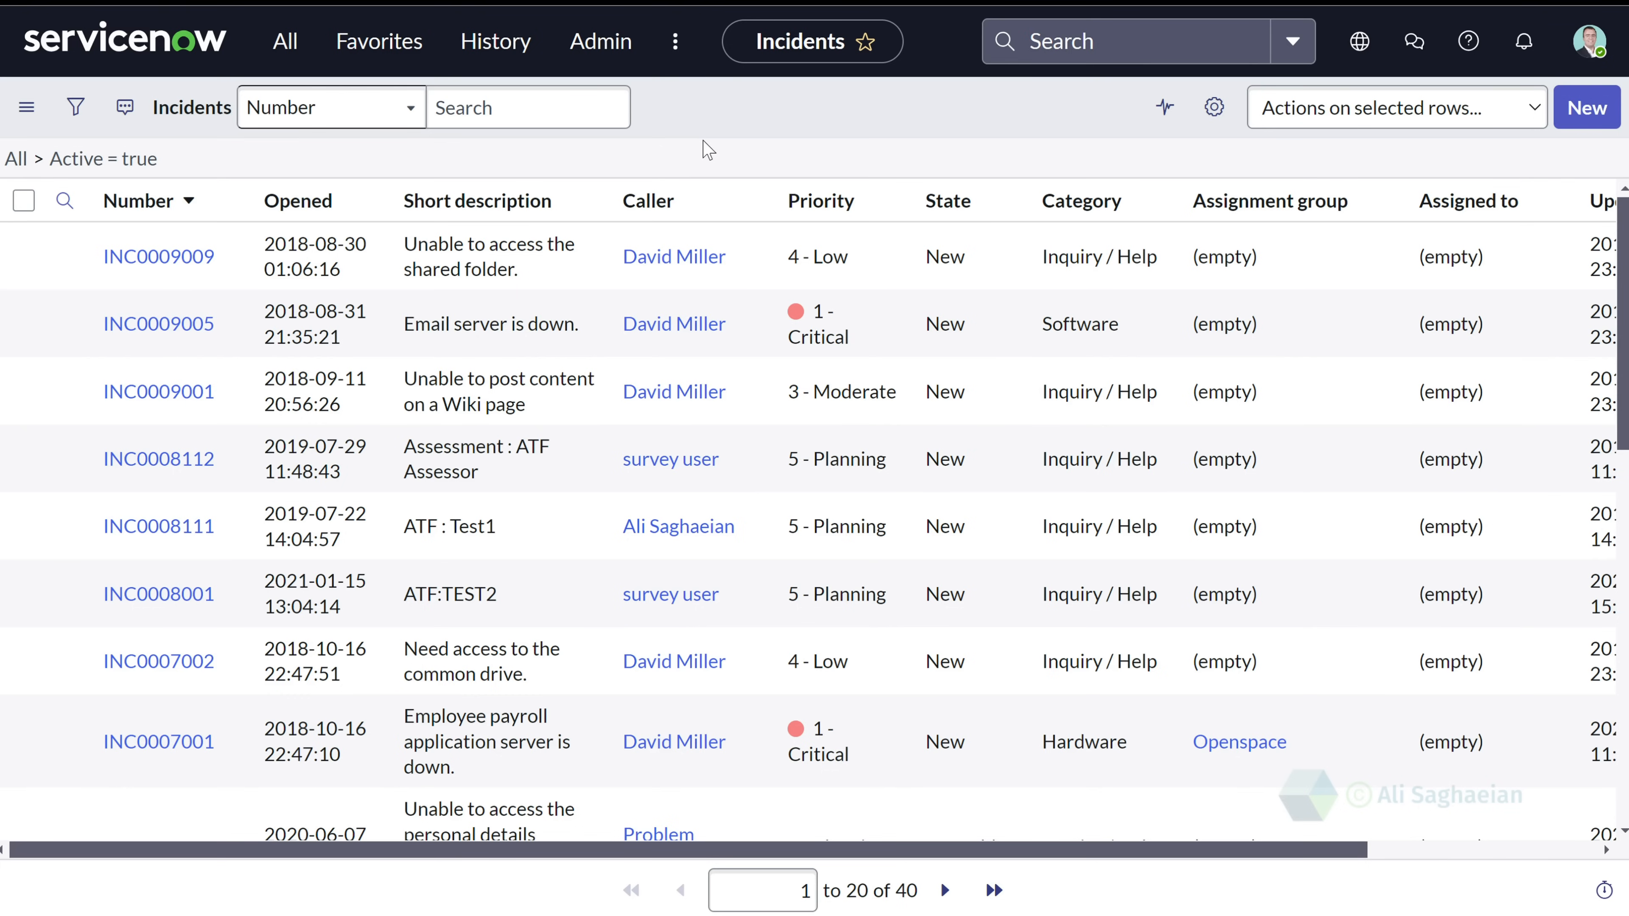
- Sort the incidents list by State in ascending order and check how the records are ordered
{"action": "left_click", "coordinate": [910, 204]}
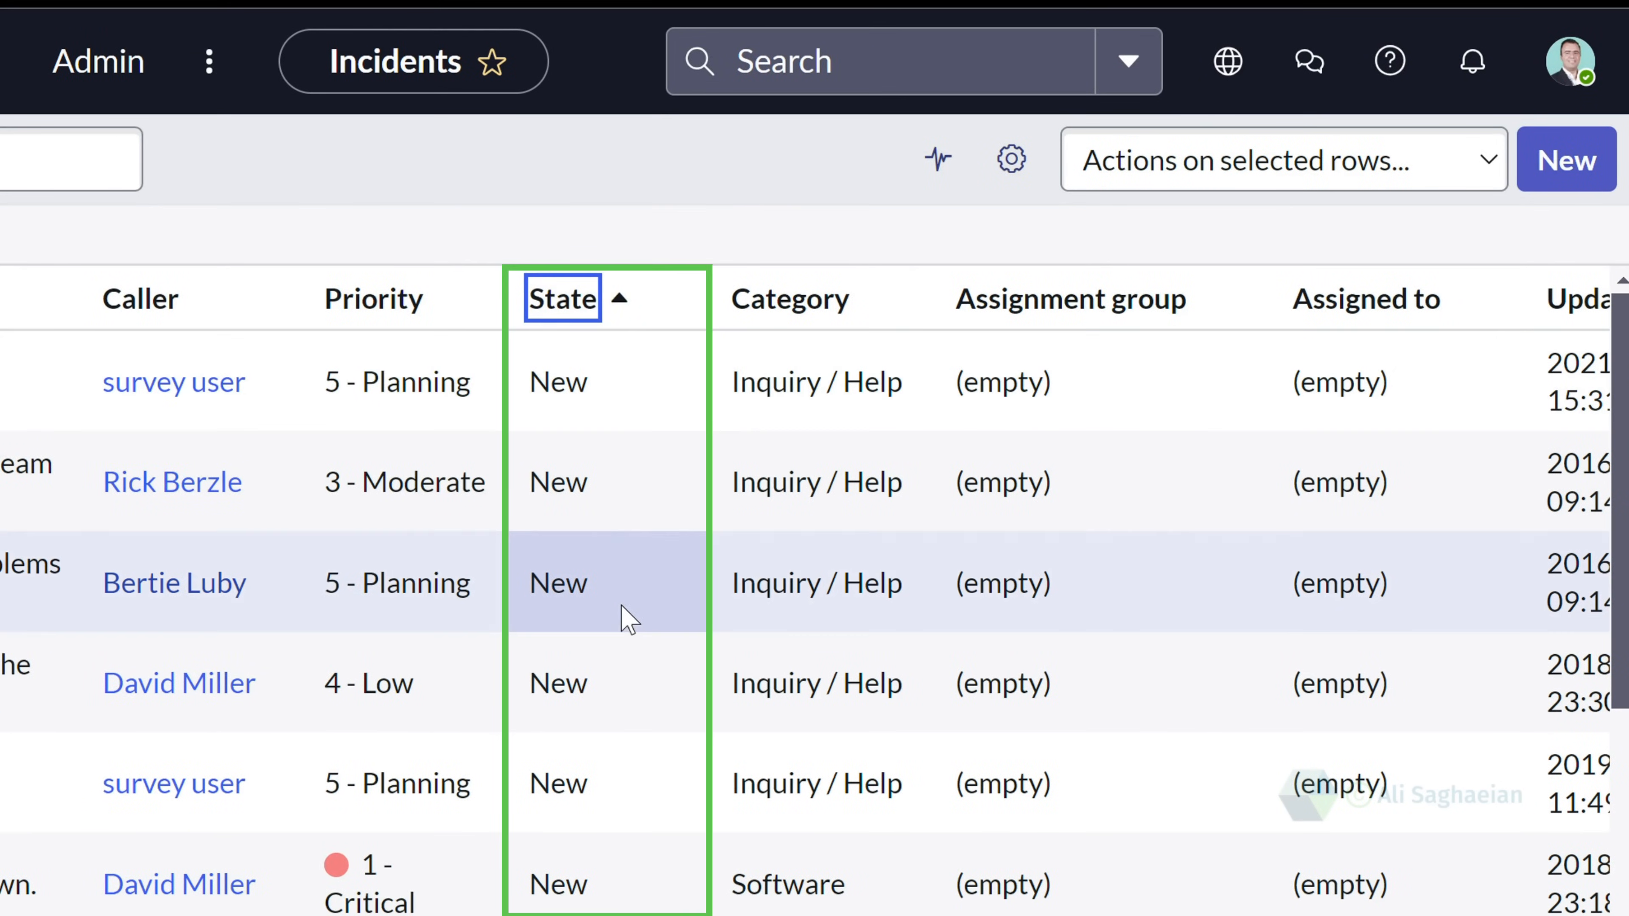
{"action": "scroll", "coordinate": [620, 605], "scroll_direction": "down", "scroll_amount": 10}
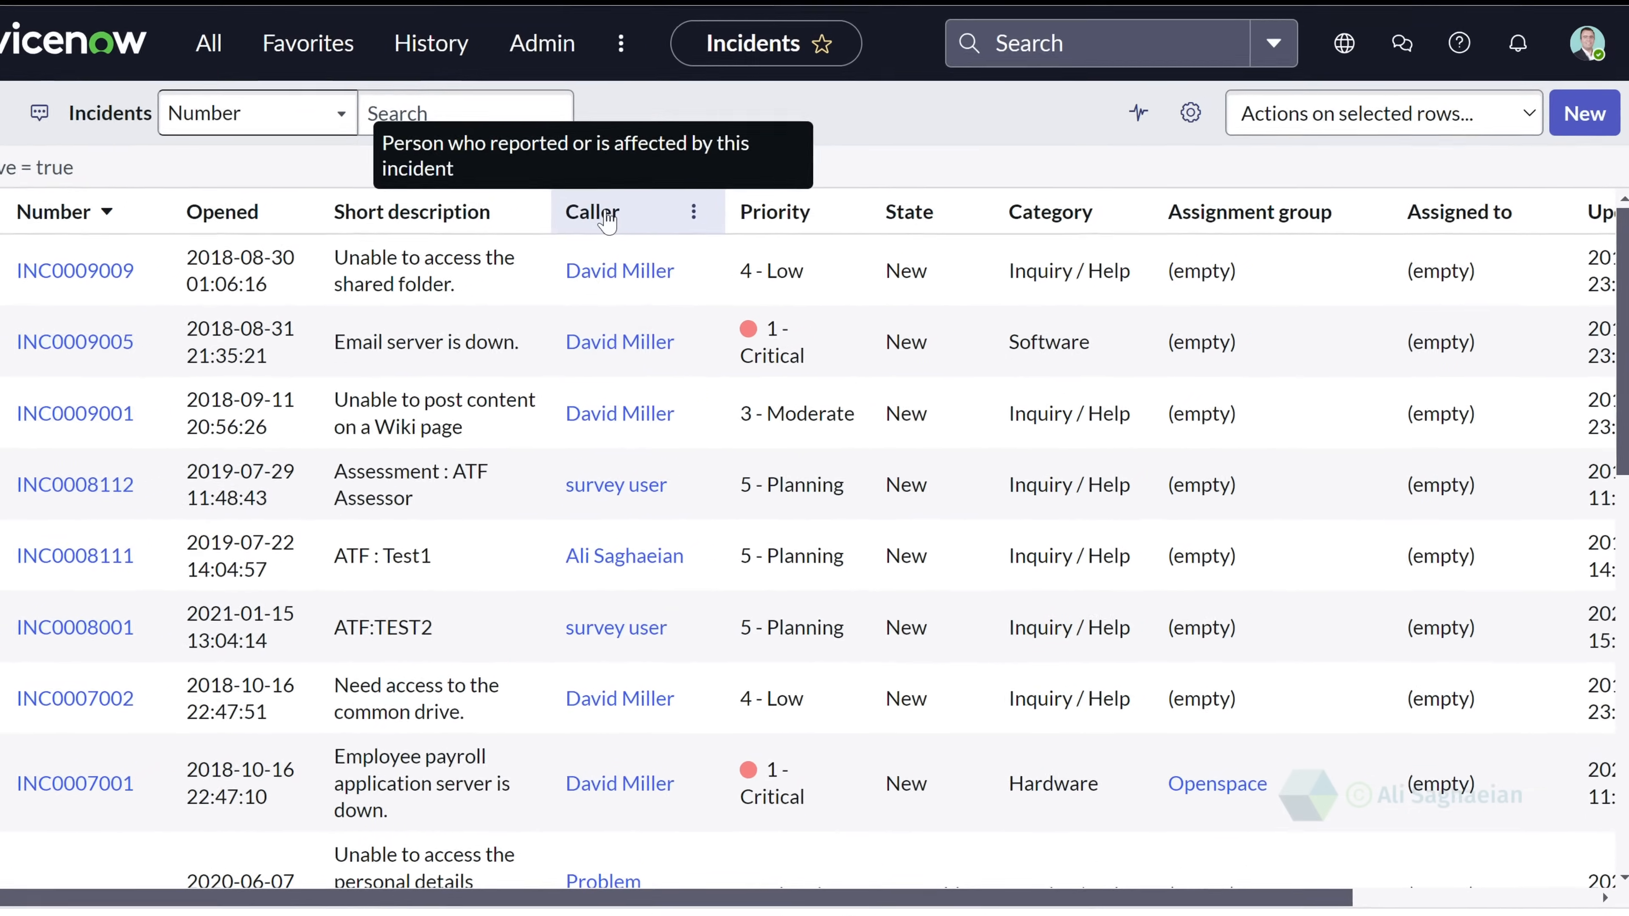
- Sort the incidents by Caller in ascending and descending order, and restore a to z through the column's options
{"action": "left_click", "coordinate": [606, 217]}
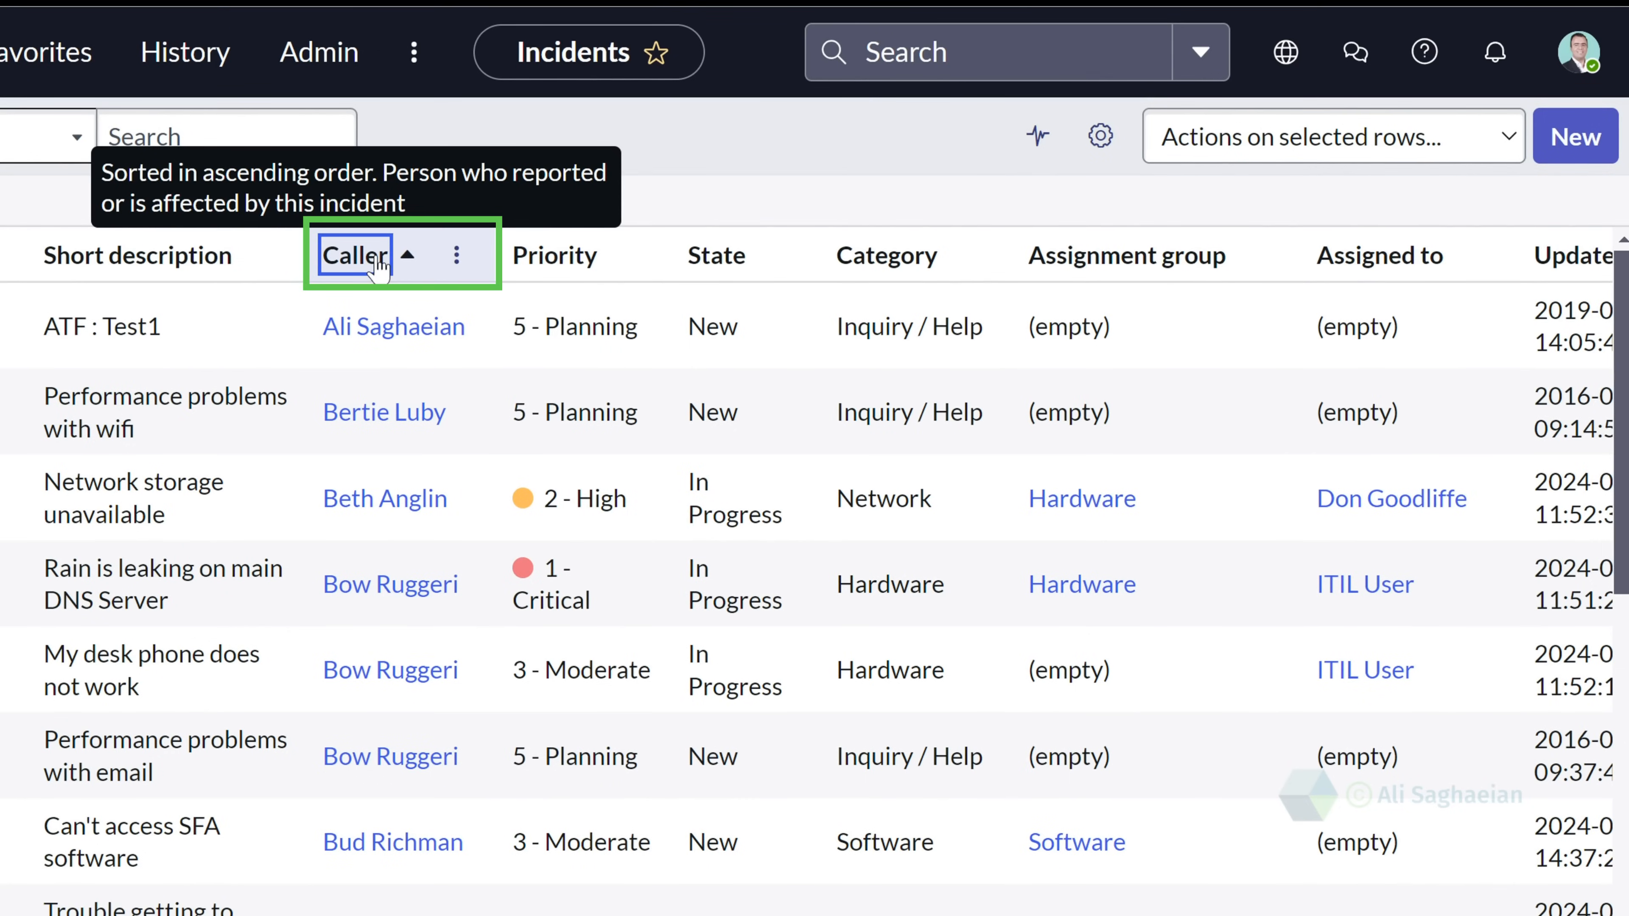
{"action": "left_click", "coordinate": [356, 256]}
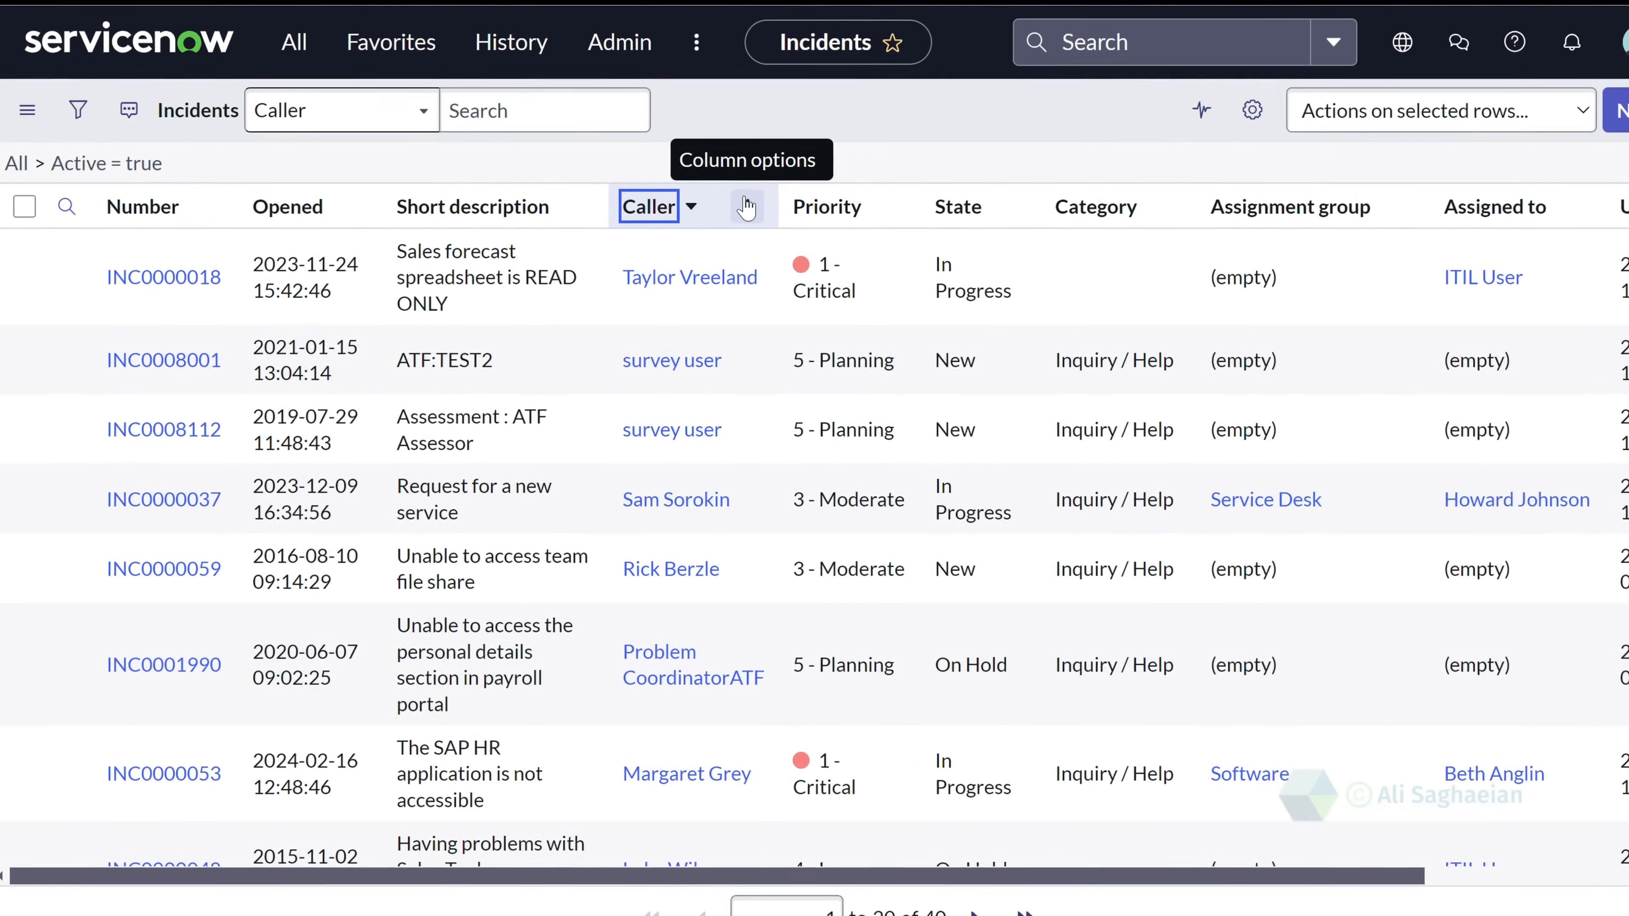
{"action": "left_click", "coordinate": [824, 229]}
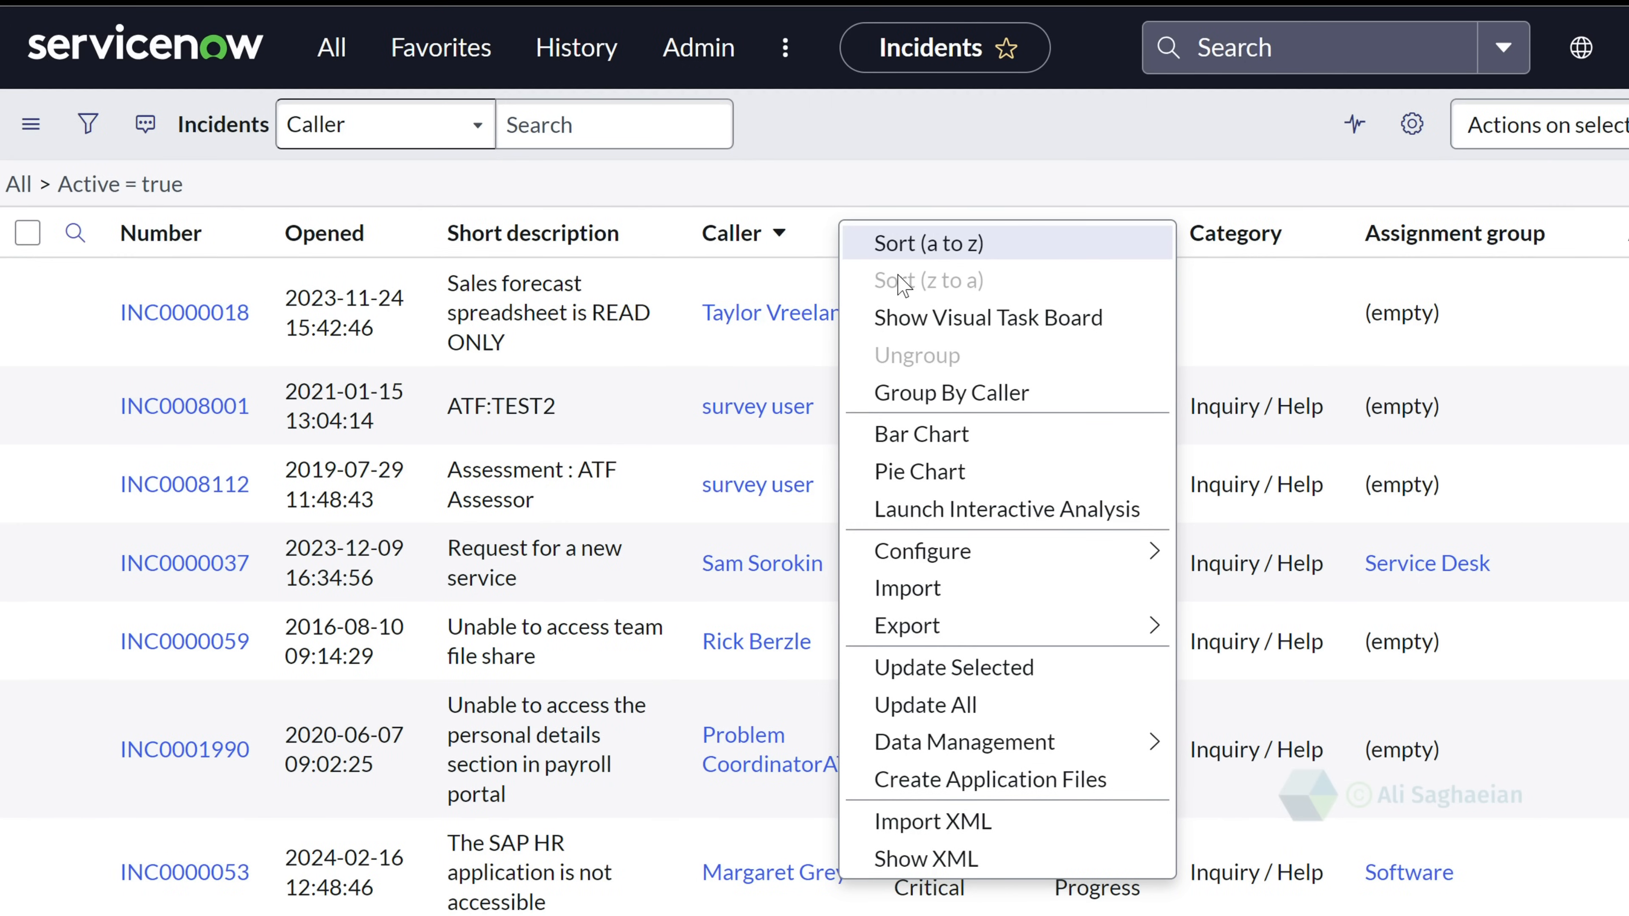
{"action": "key", "text": "Escape"}
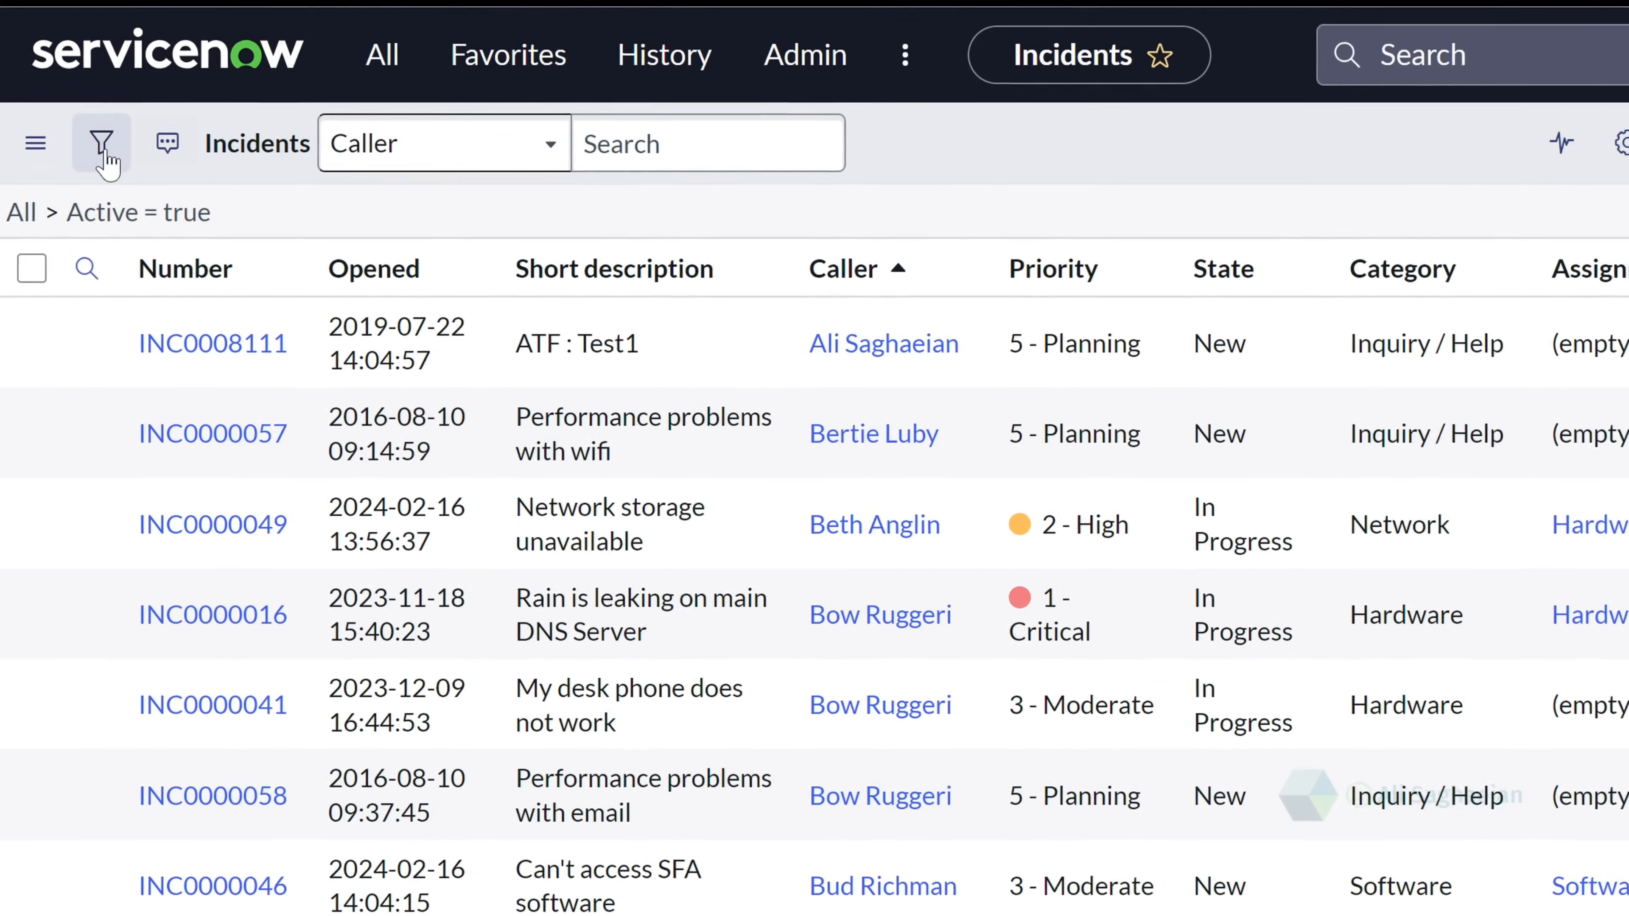
- Add a sort condition to the incidents filter that orders results by Caller, a to z
{"action": "left_click", "coordinate": [111, 157]}
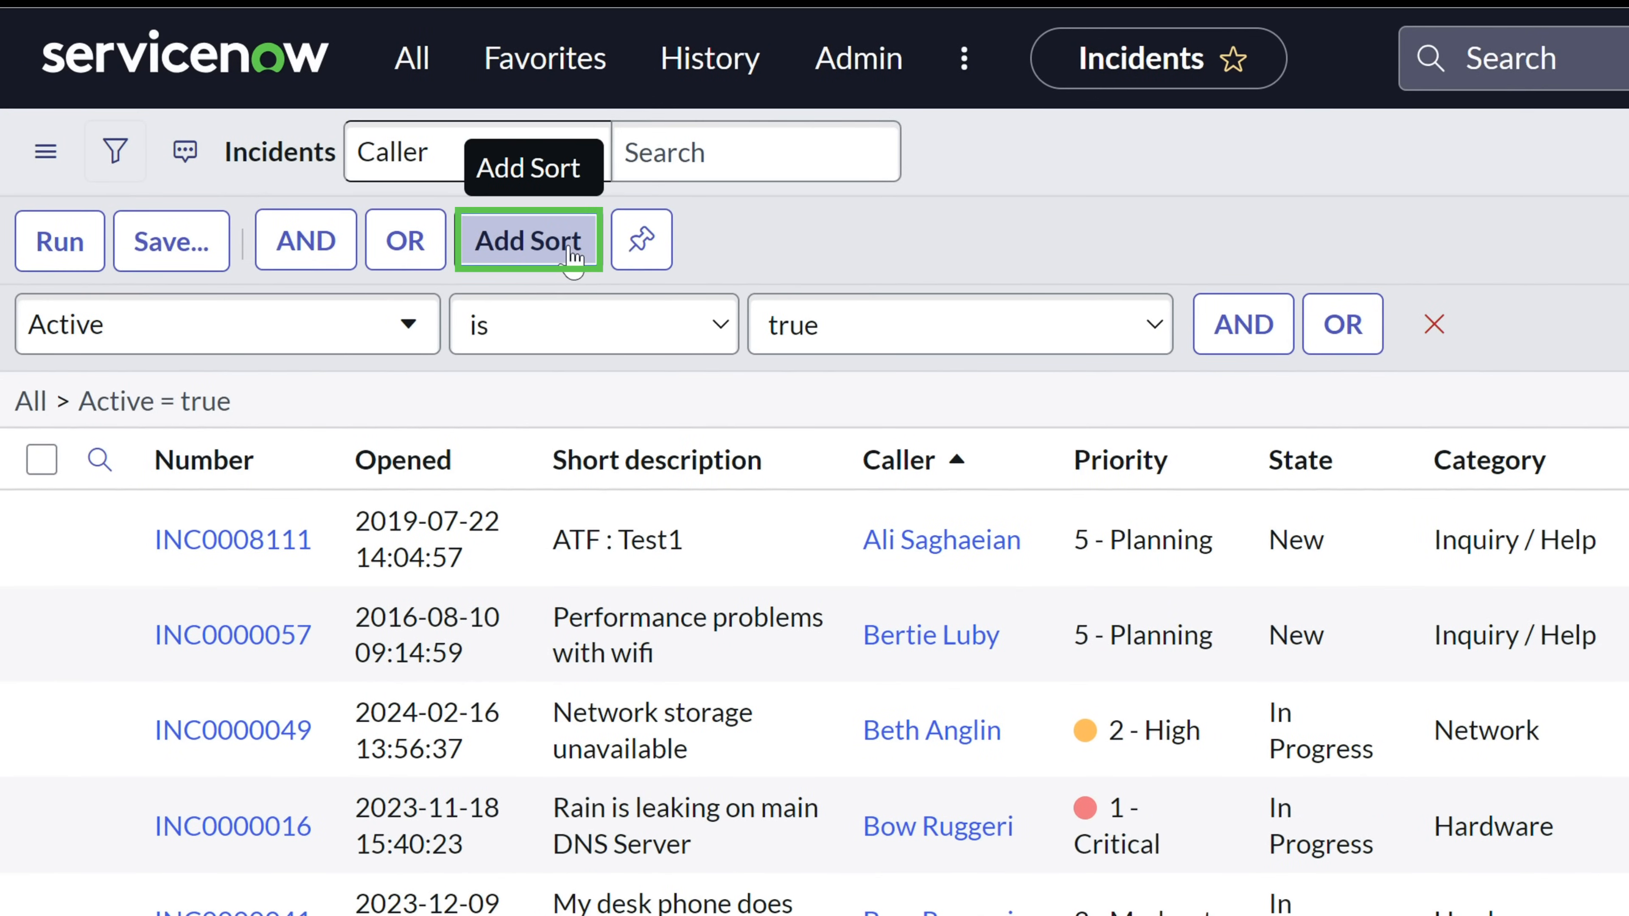
{"action": "left_click", "coordinate": [573, 255]}
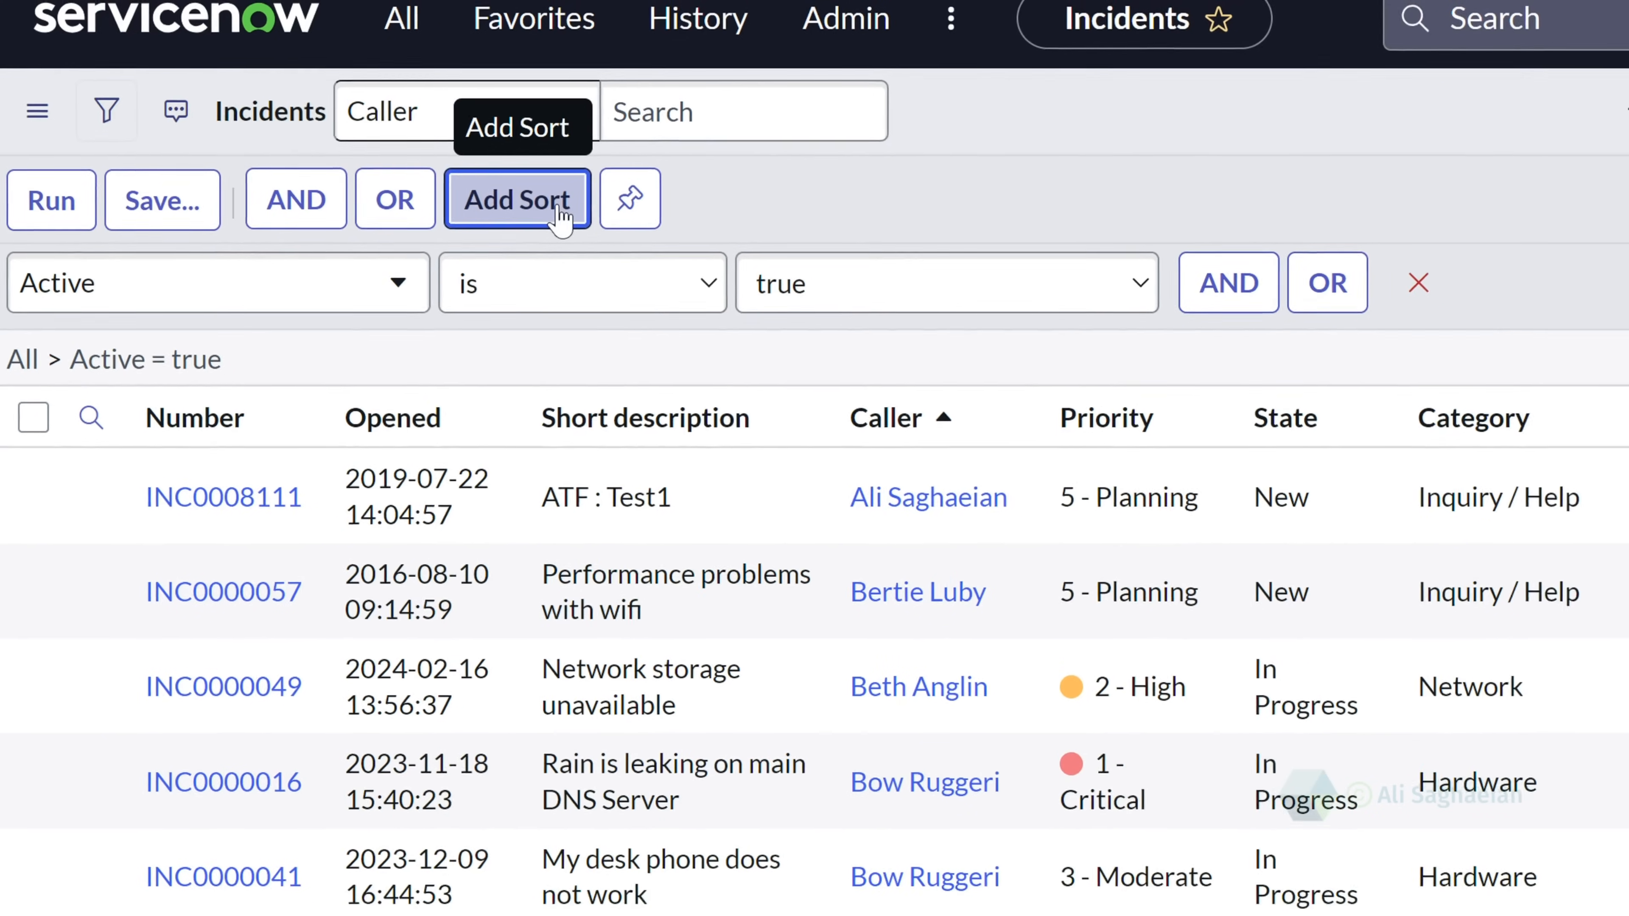
{"action": "left_click", "coordinate": [571, 253]}
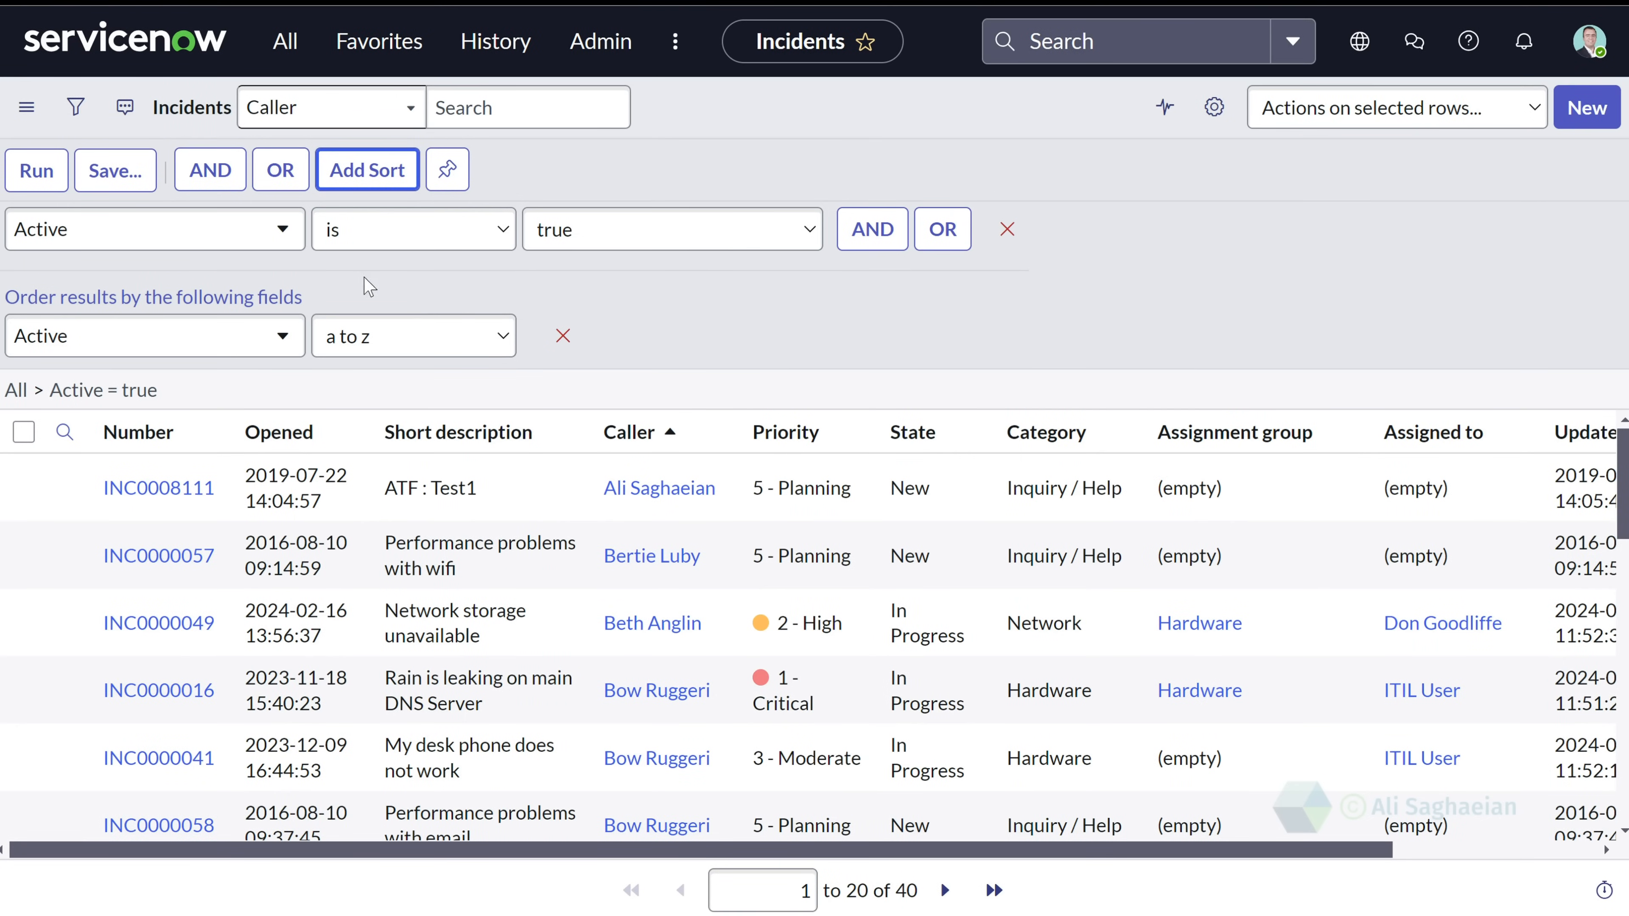
{"action": "left_click", "coordinate": [232, 347]}
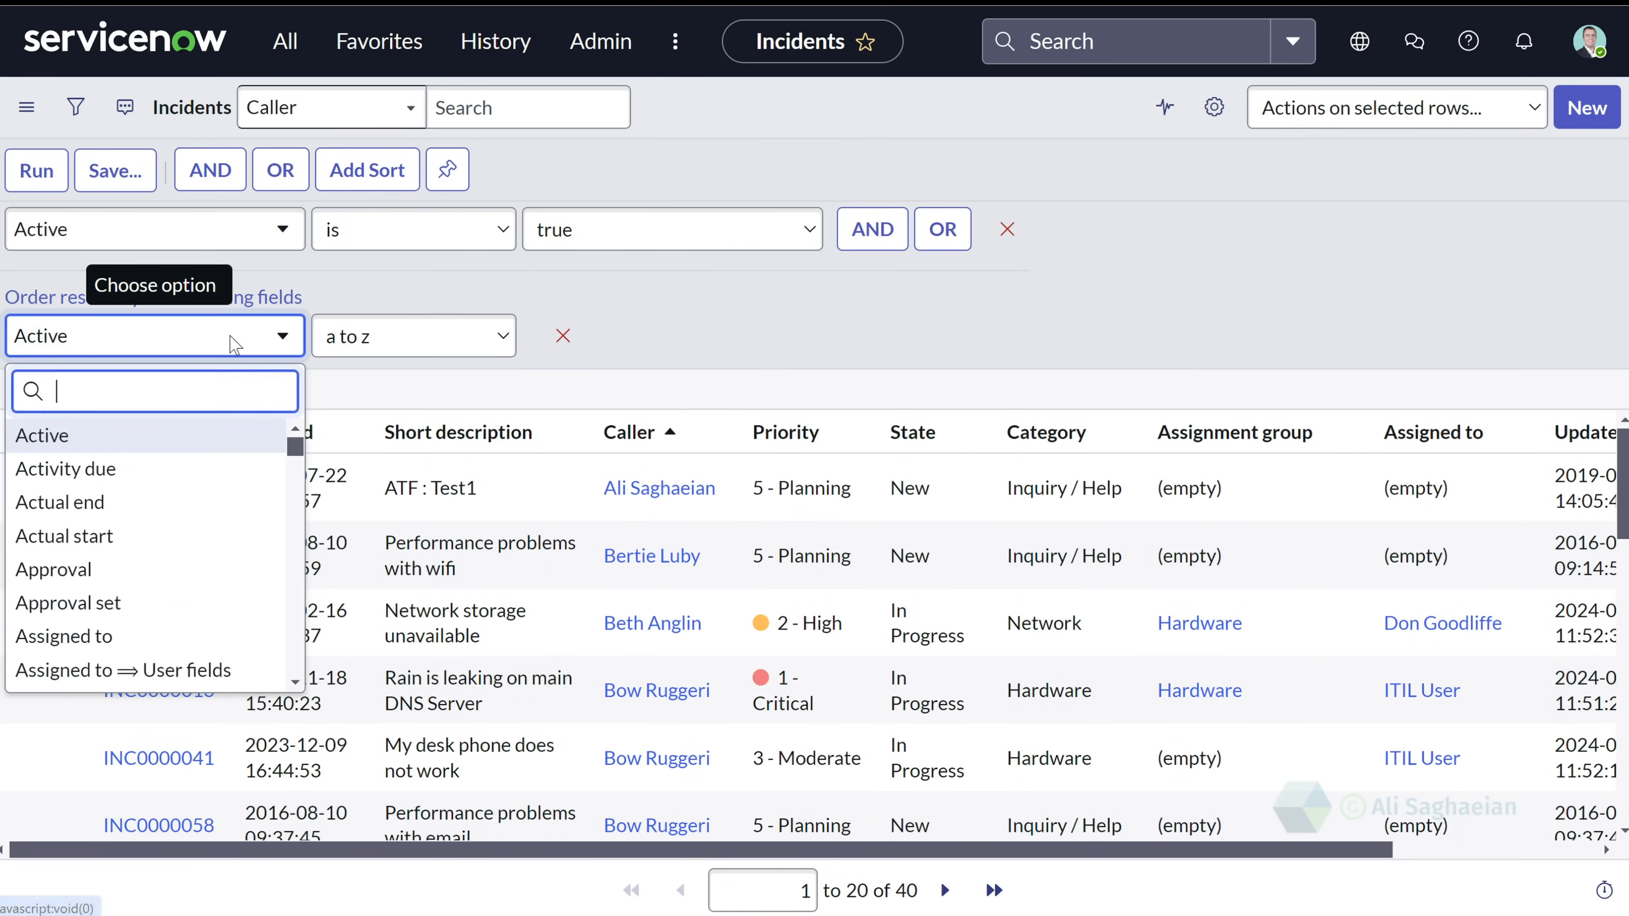
{"action": "type", "text": "Caller"}
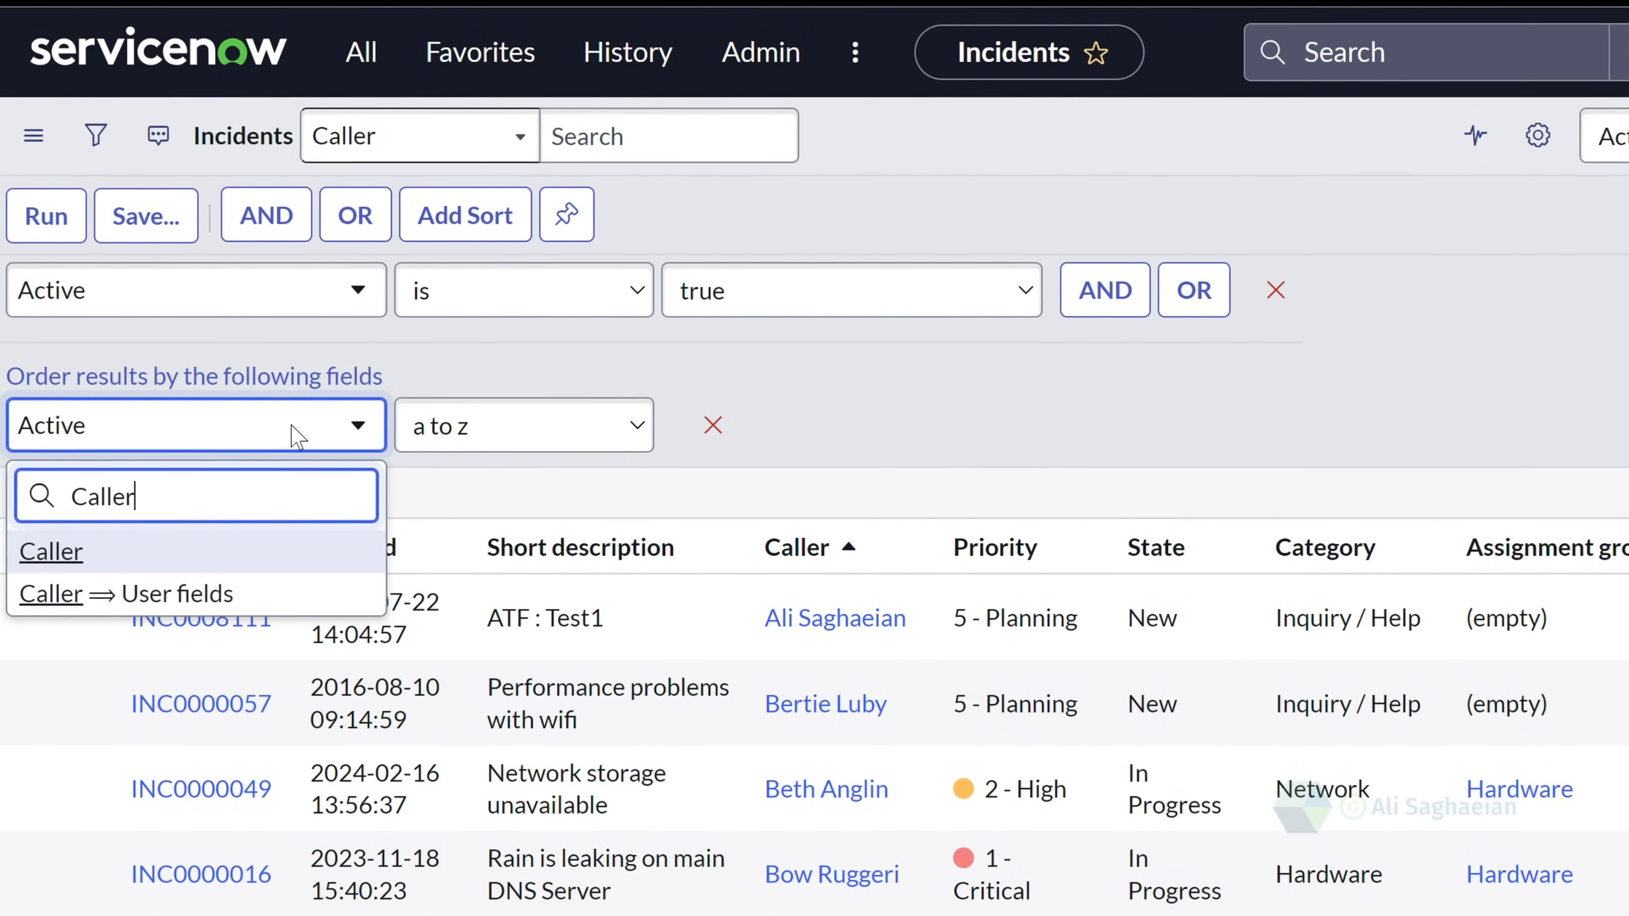
{"action": "left_click", "coordinate": [196, 553]}
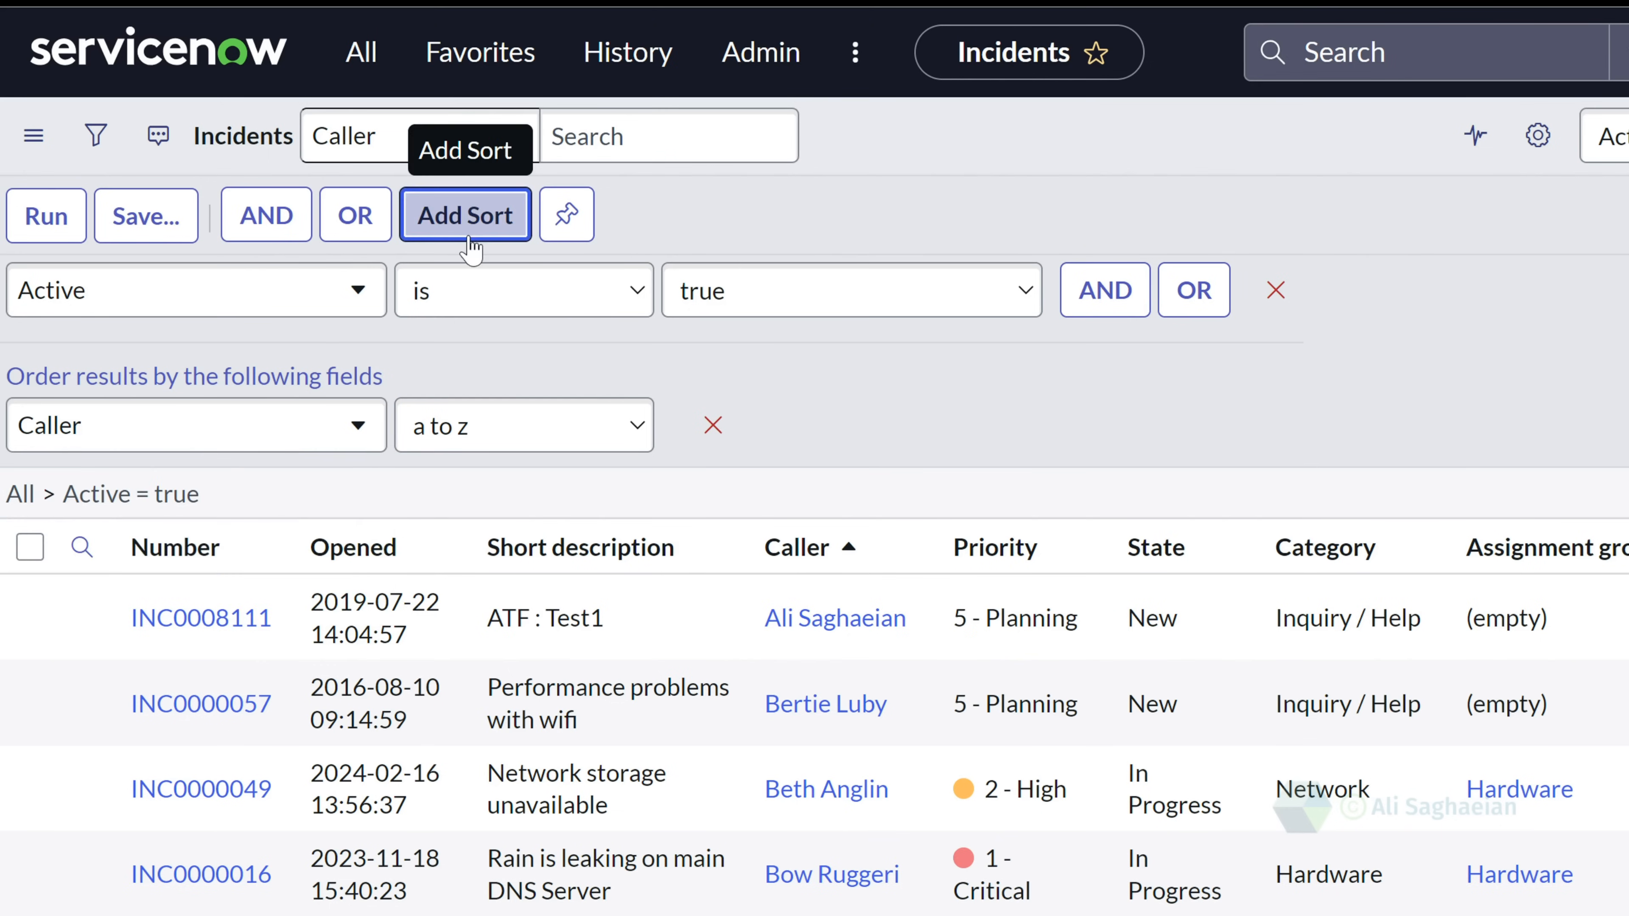
- Add a second sort condition on Priority, a to z, and run the filter
{"action": "left_click", "coordinate": [467, 218]}
{"action": "left_click", "coordinate": [261, 498]}
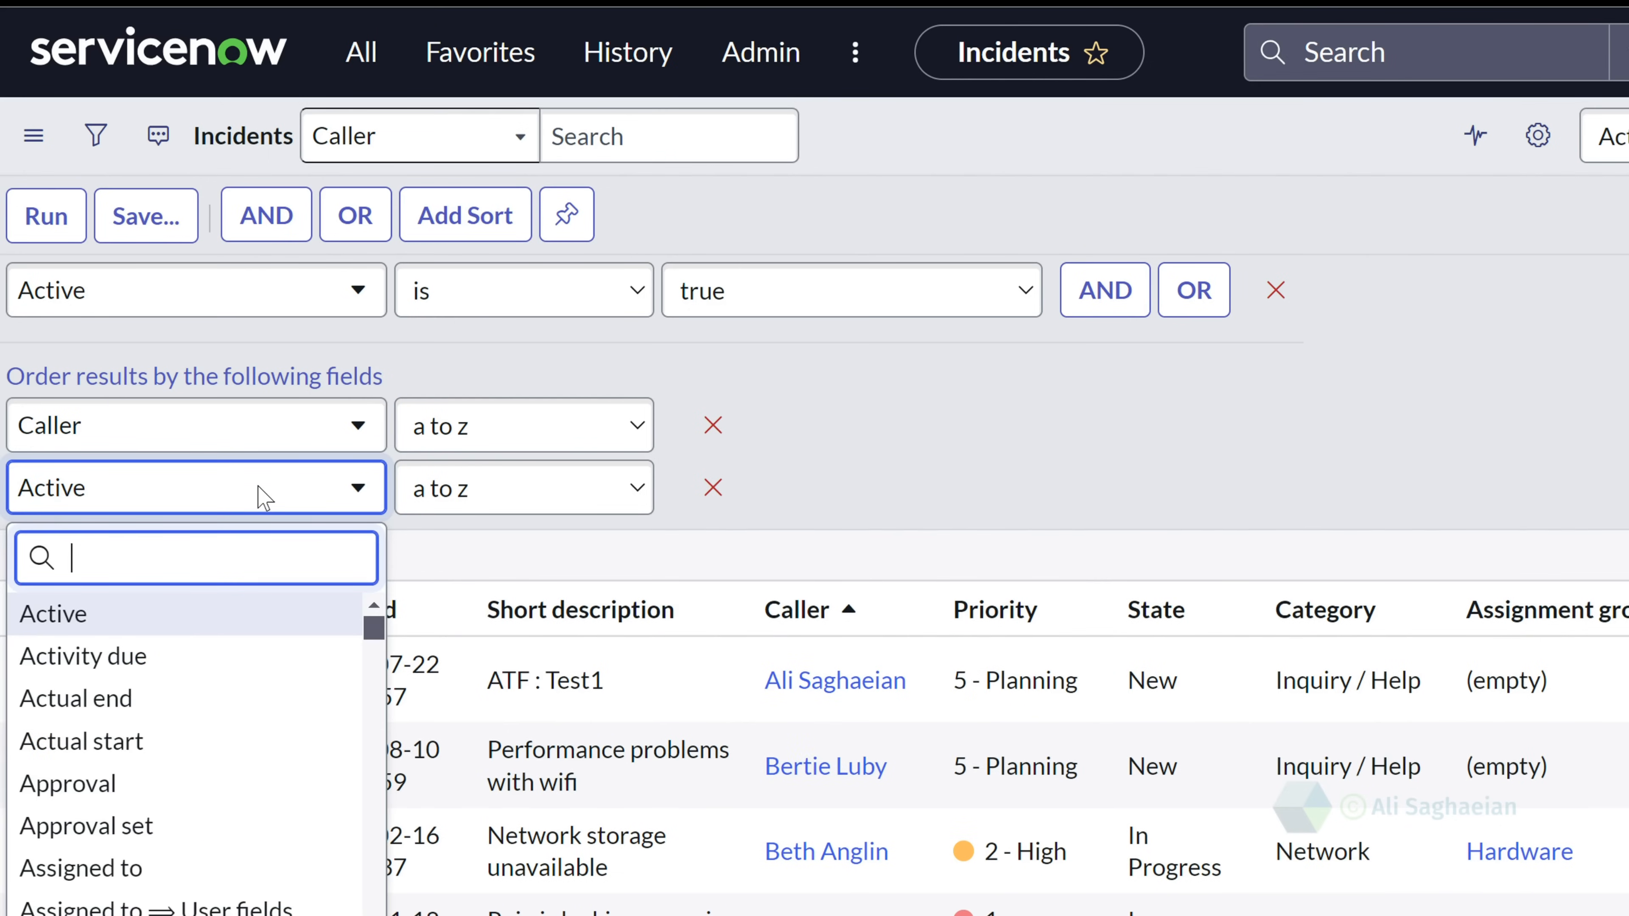
{"action": "type", "text": "prior"}
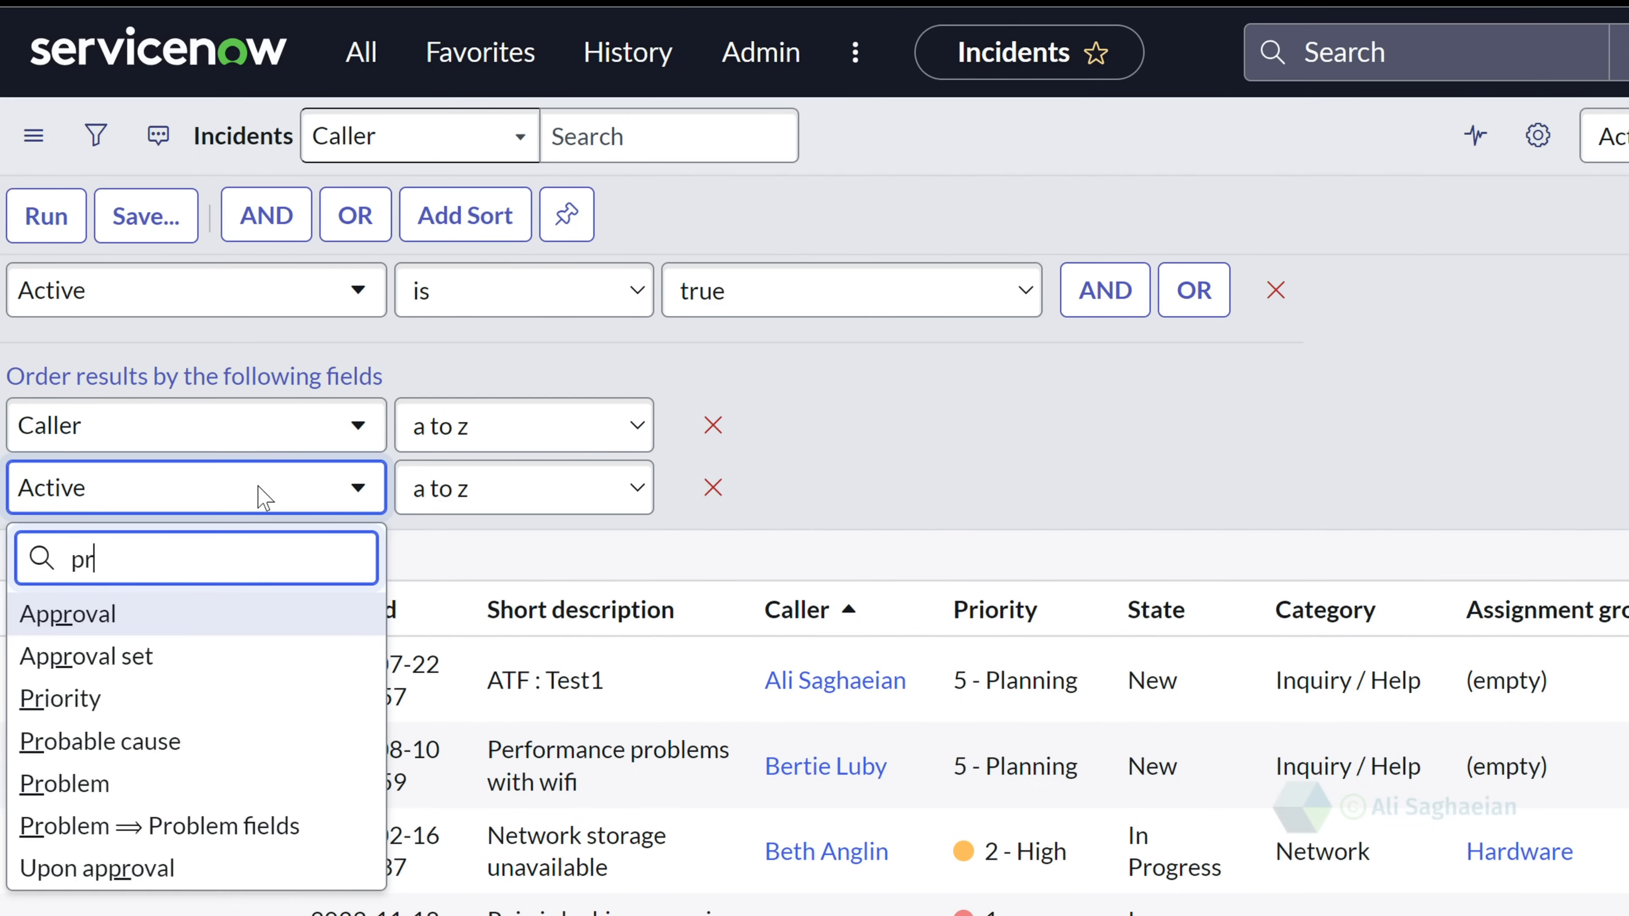
{"action": "left_click", "coordinate": [248, 632]}
{"action": "left_click", "coordinate": [69, 220]}
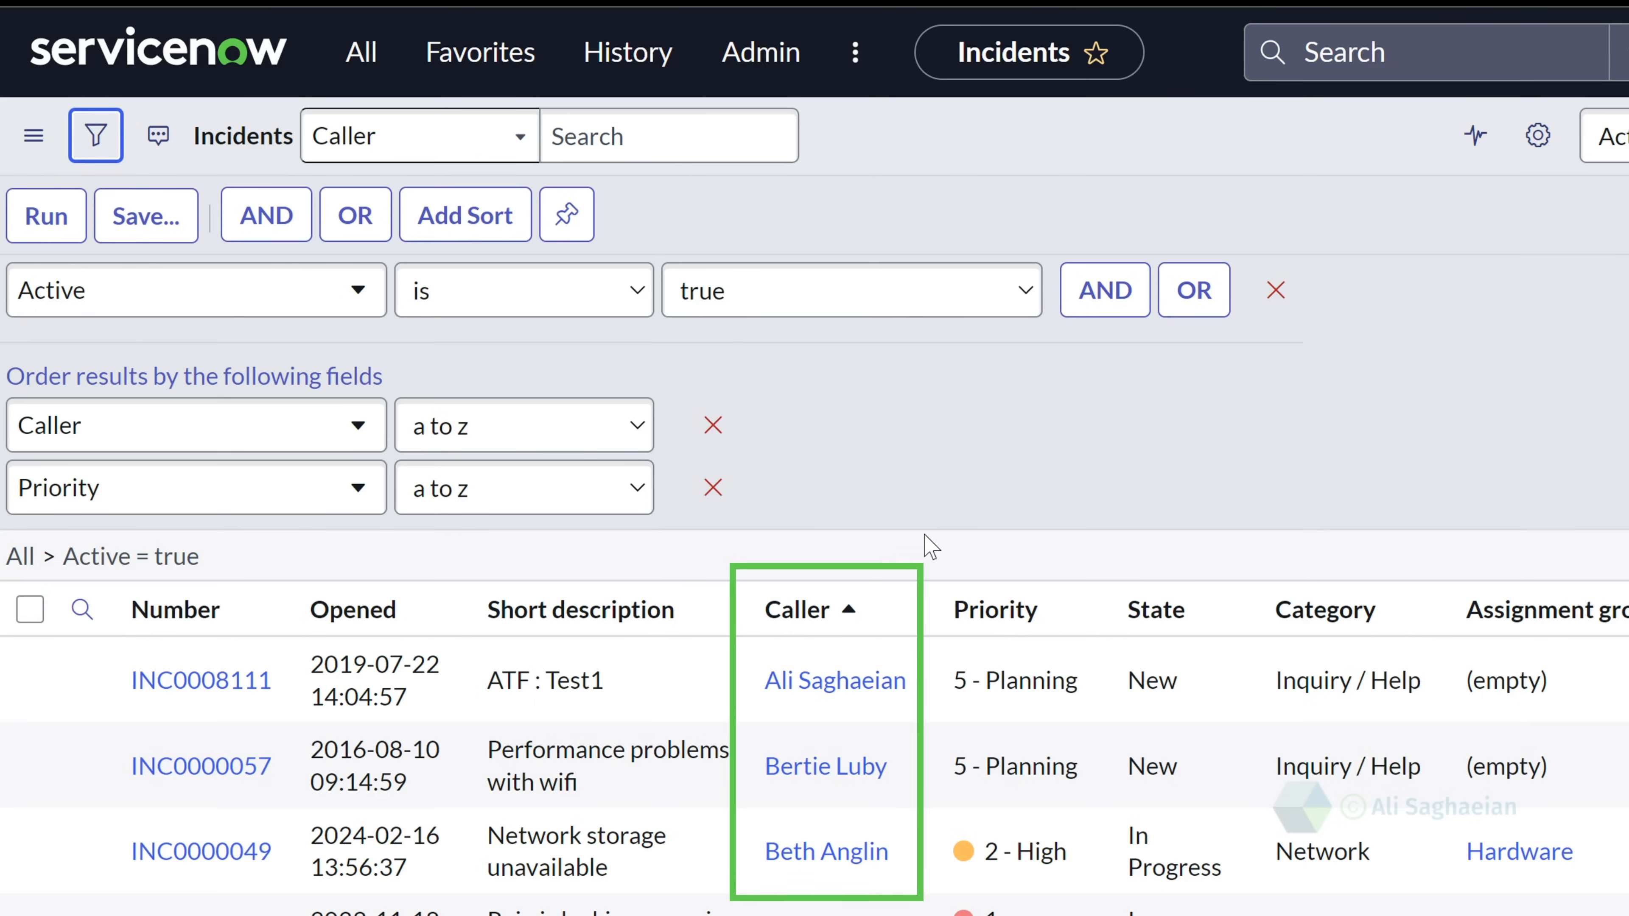
- Change the Priority sort order to z to a and run the filter again
{"action": "scroll", "coordinate": [937, 746], "scroll_direction": "down", "scroll_amount": 1}
{"action": "scroll", "coordinate": [937, 746], "scroll_direction": "down", "scroll_amount": 4}
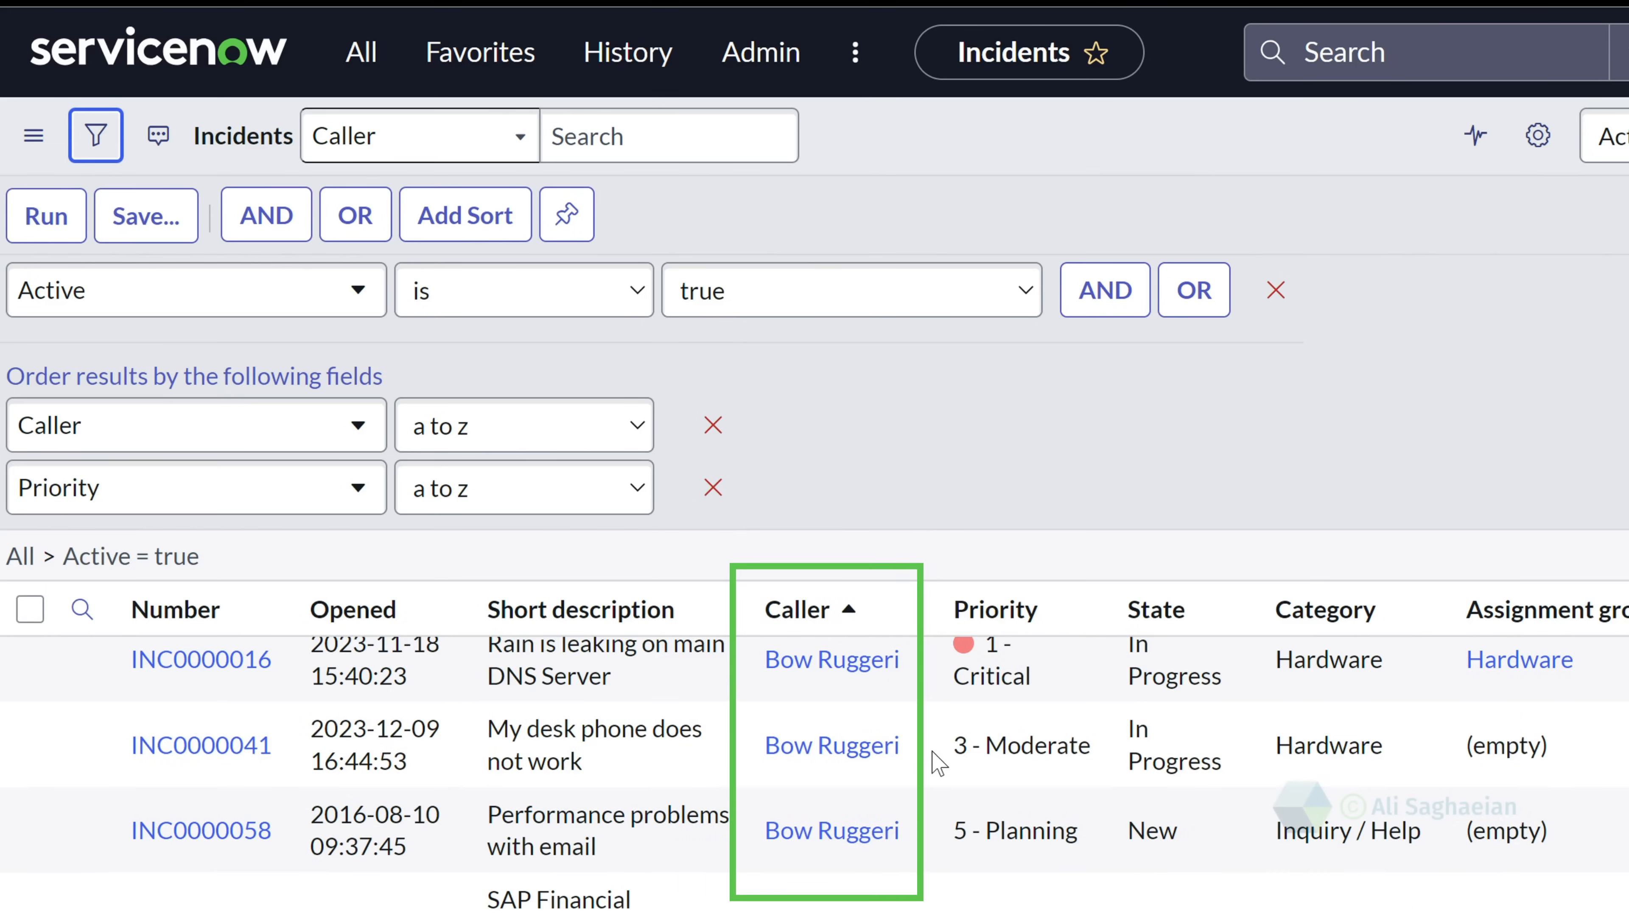
{"action": "scroll", "coordinate": [936, 834], "scroll_direction": "up", "scroll_amount": 2}
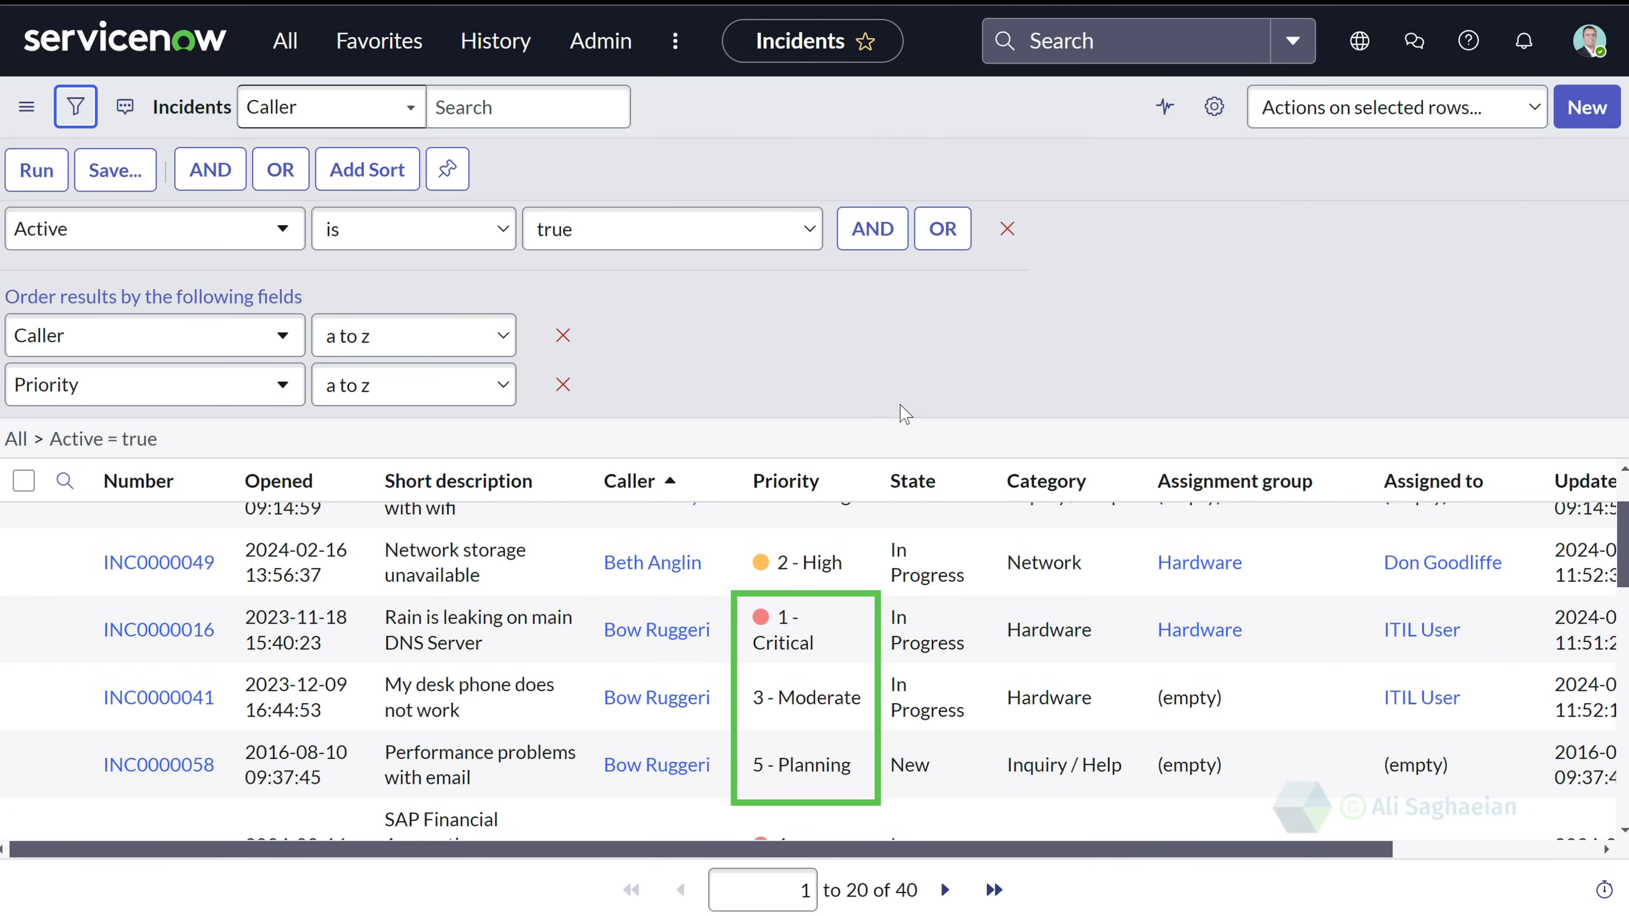
{"action": "left_click", "coordinate": [415, 385]}
{"action": "left_click", "coordinate": [389, 442]}
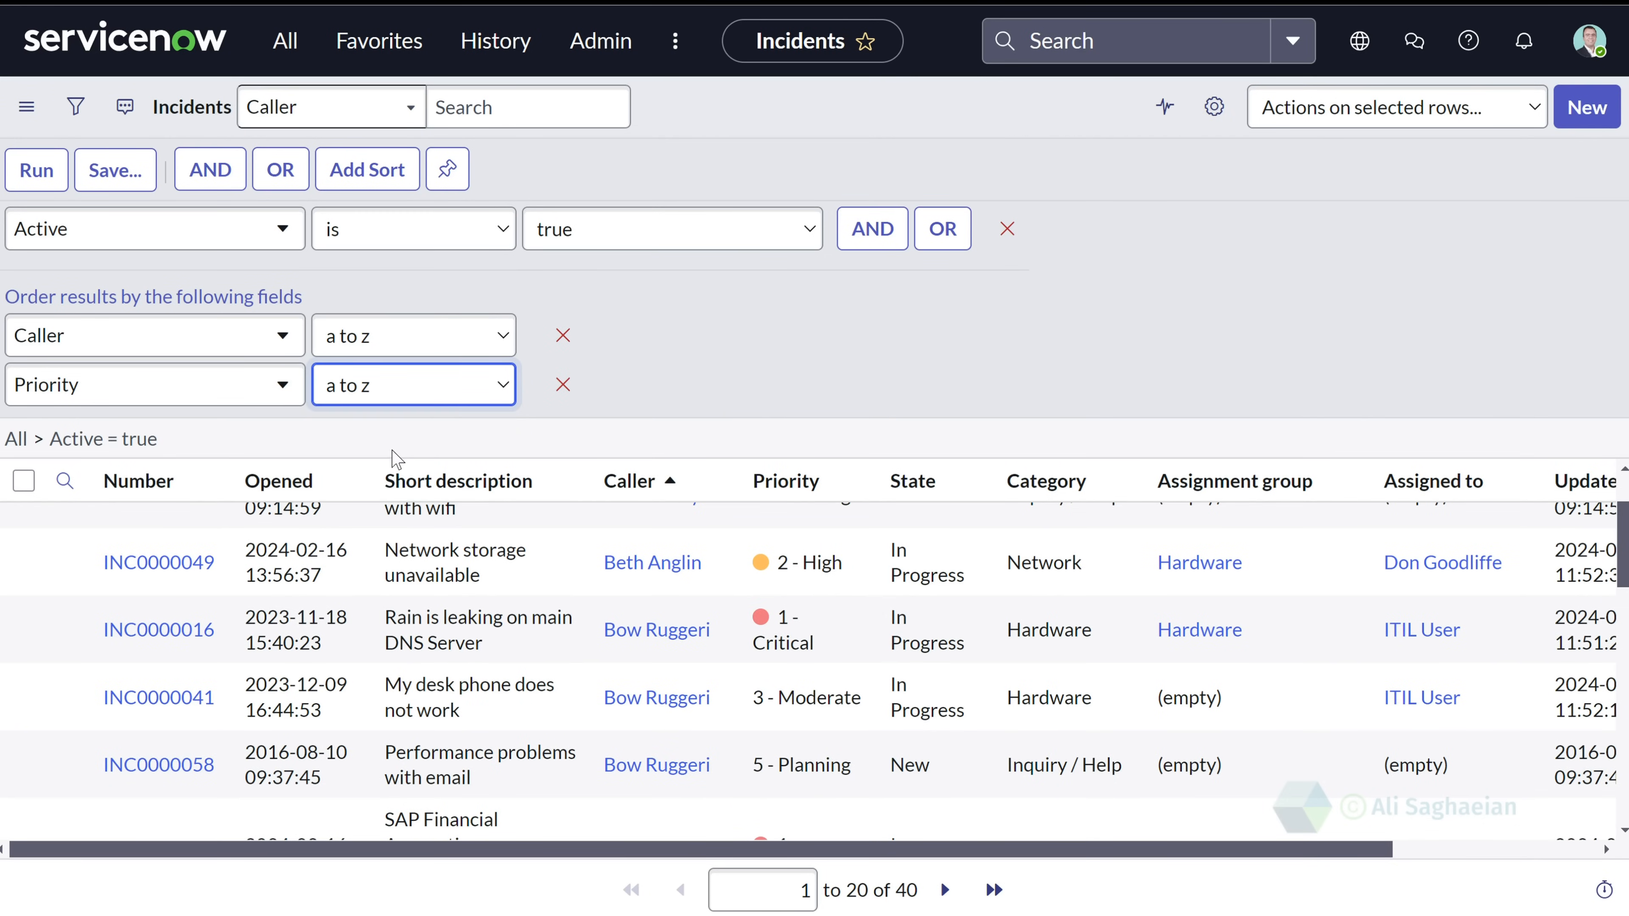
{"action": "left_click", "coordinate": [35, 171]}
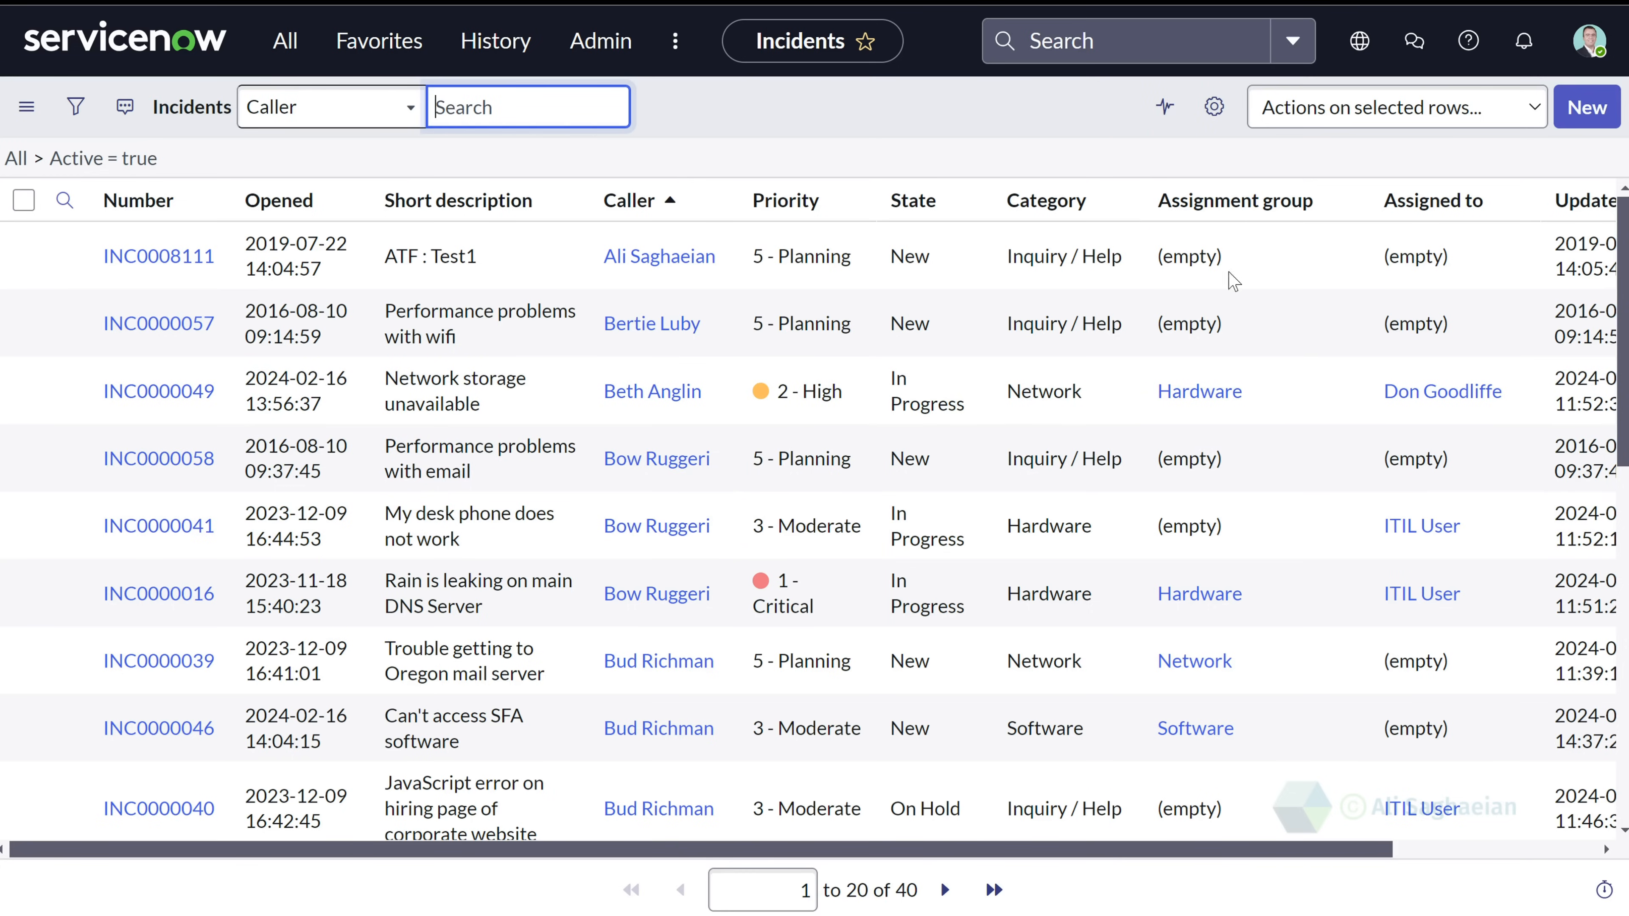
- Sort the incidents list by the Updated column with the most recent records first
{"action": "left_click_drag", "start_coordinate": [1209, 857], "coordinate": [1270, 856]}
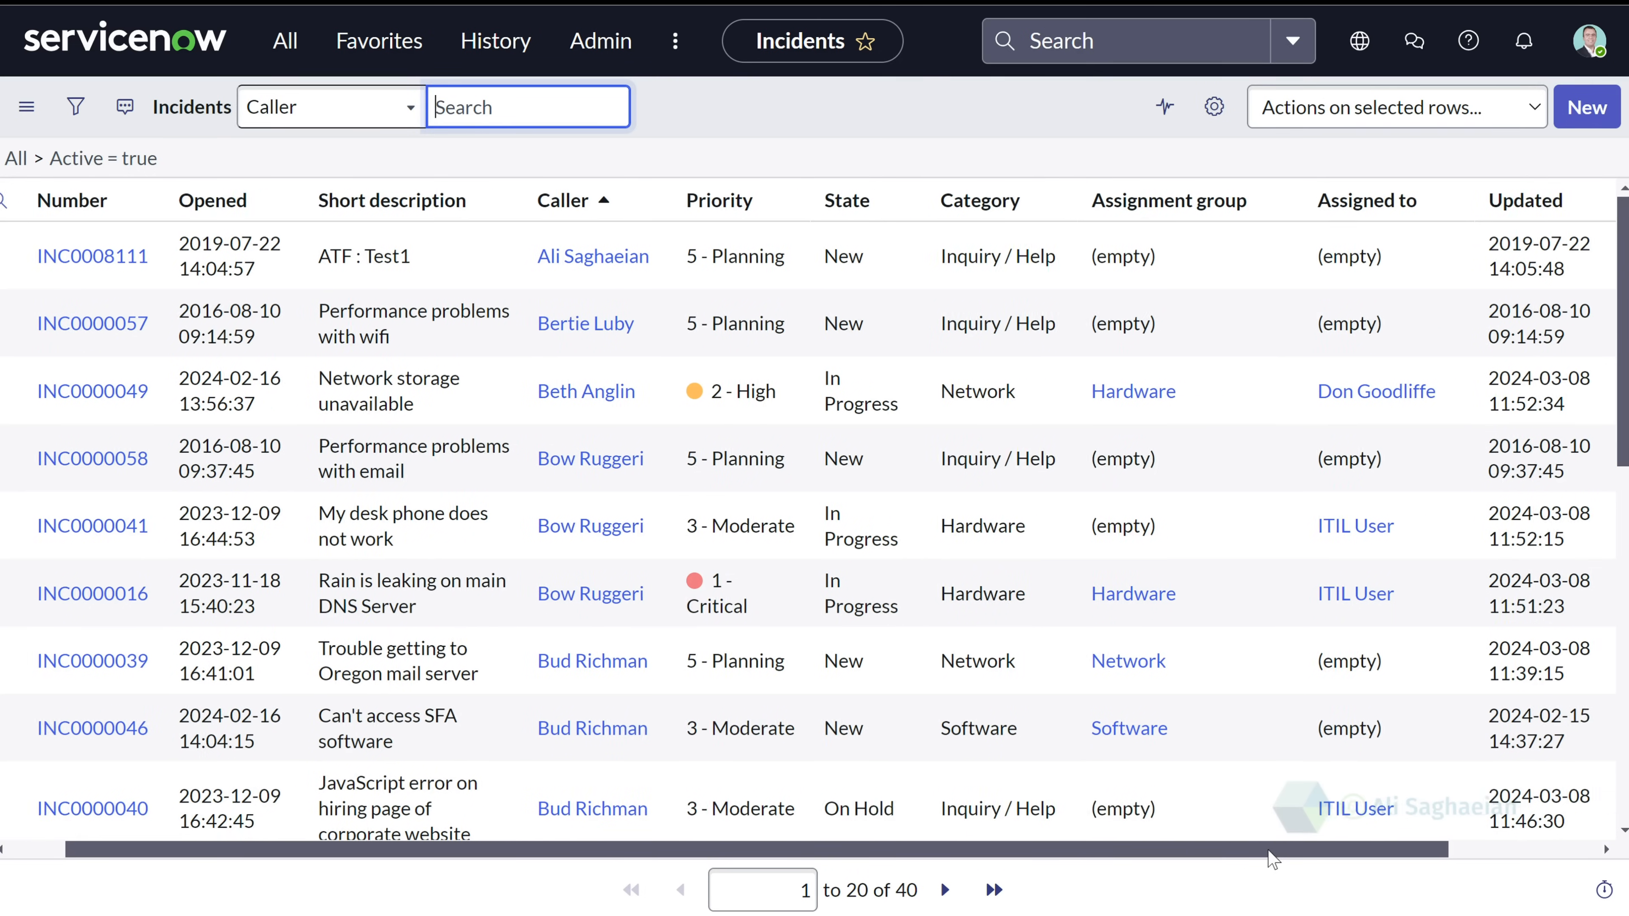
{"action": "left_click", "coordinate": [1521, 200]}
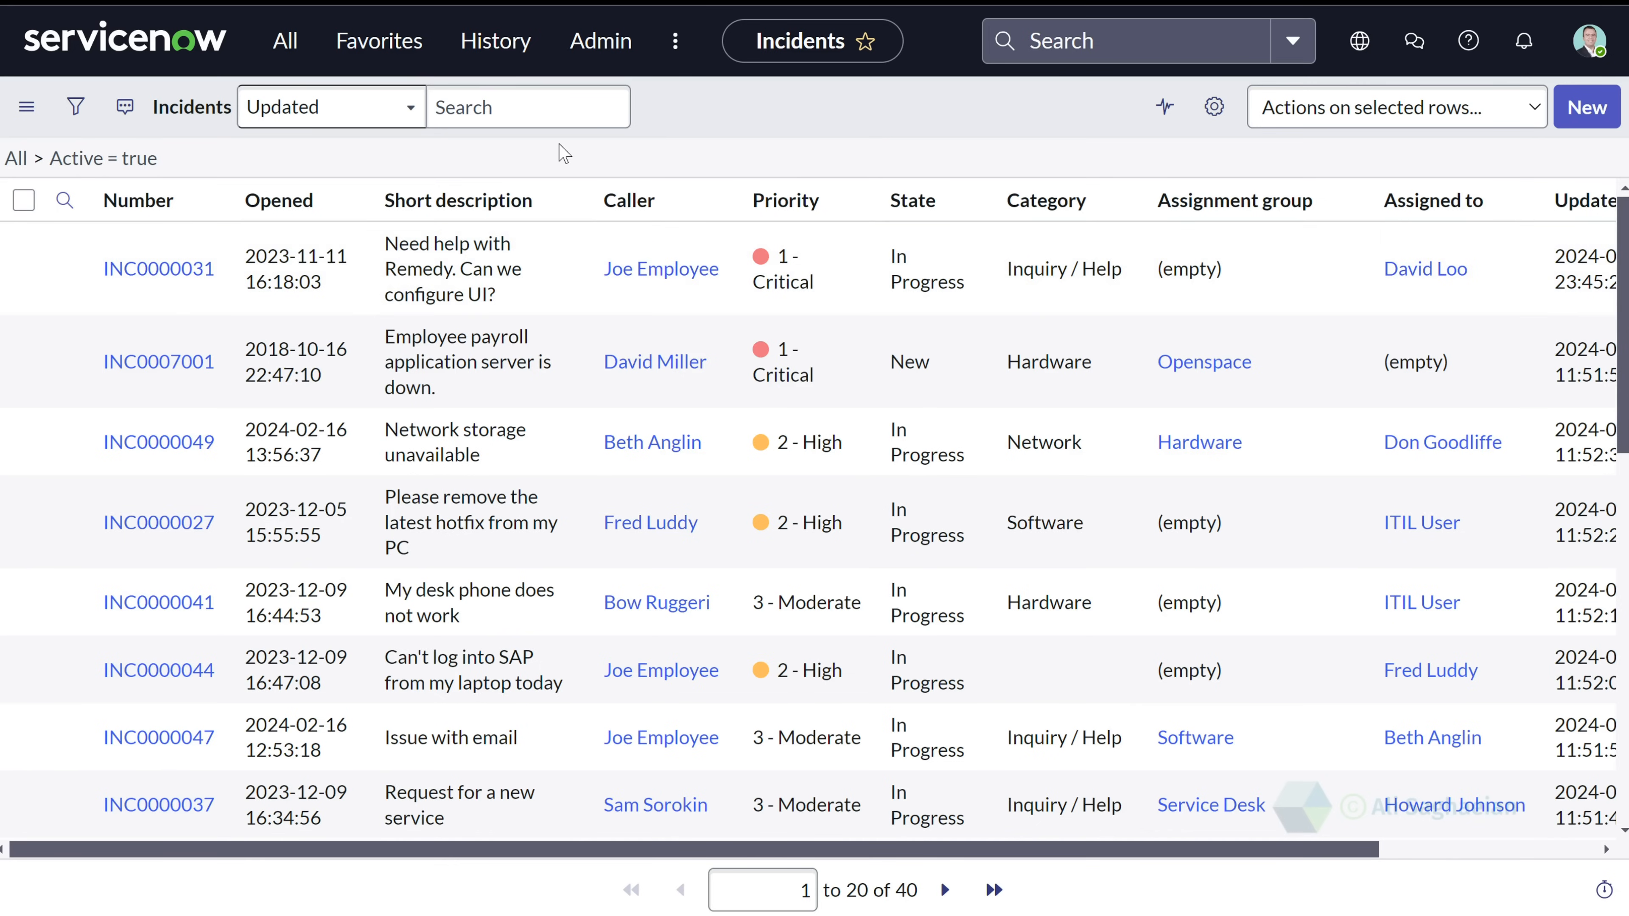
- Sort the incidents list by State ascending, and re-sort it by Assigned to ascending
{"action": "left_click", "coordinate": [913, 200]}
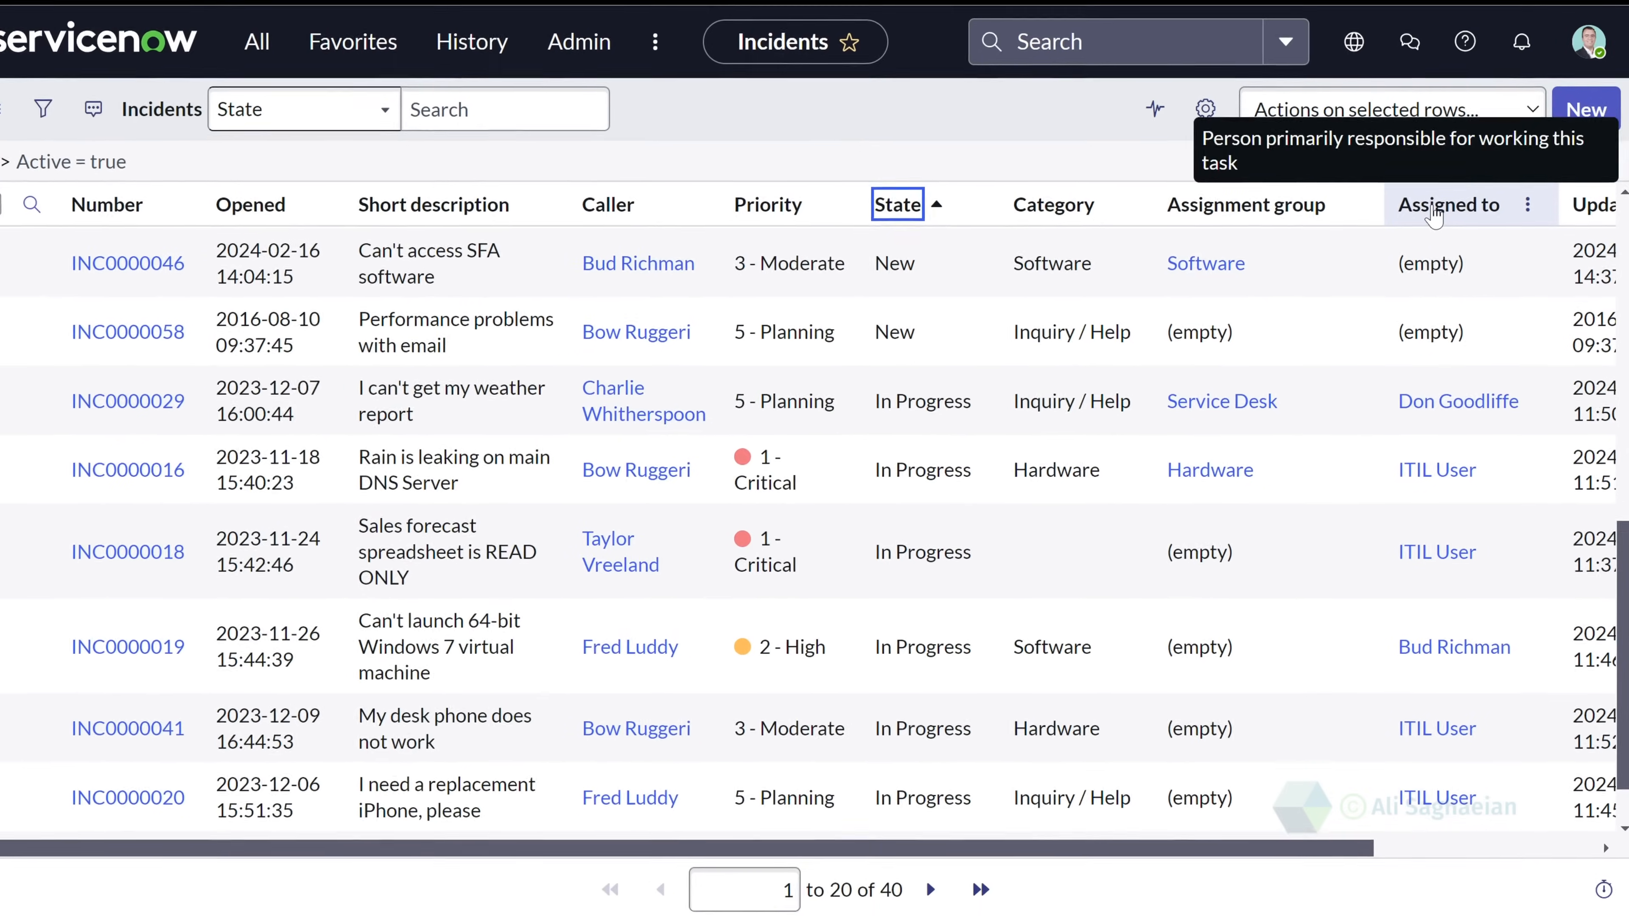
{"action": "left_click", "coordinate": [1434, 216]}
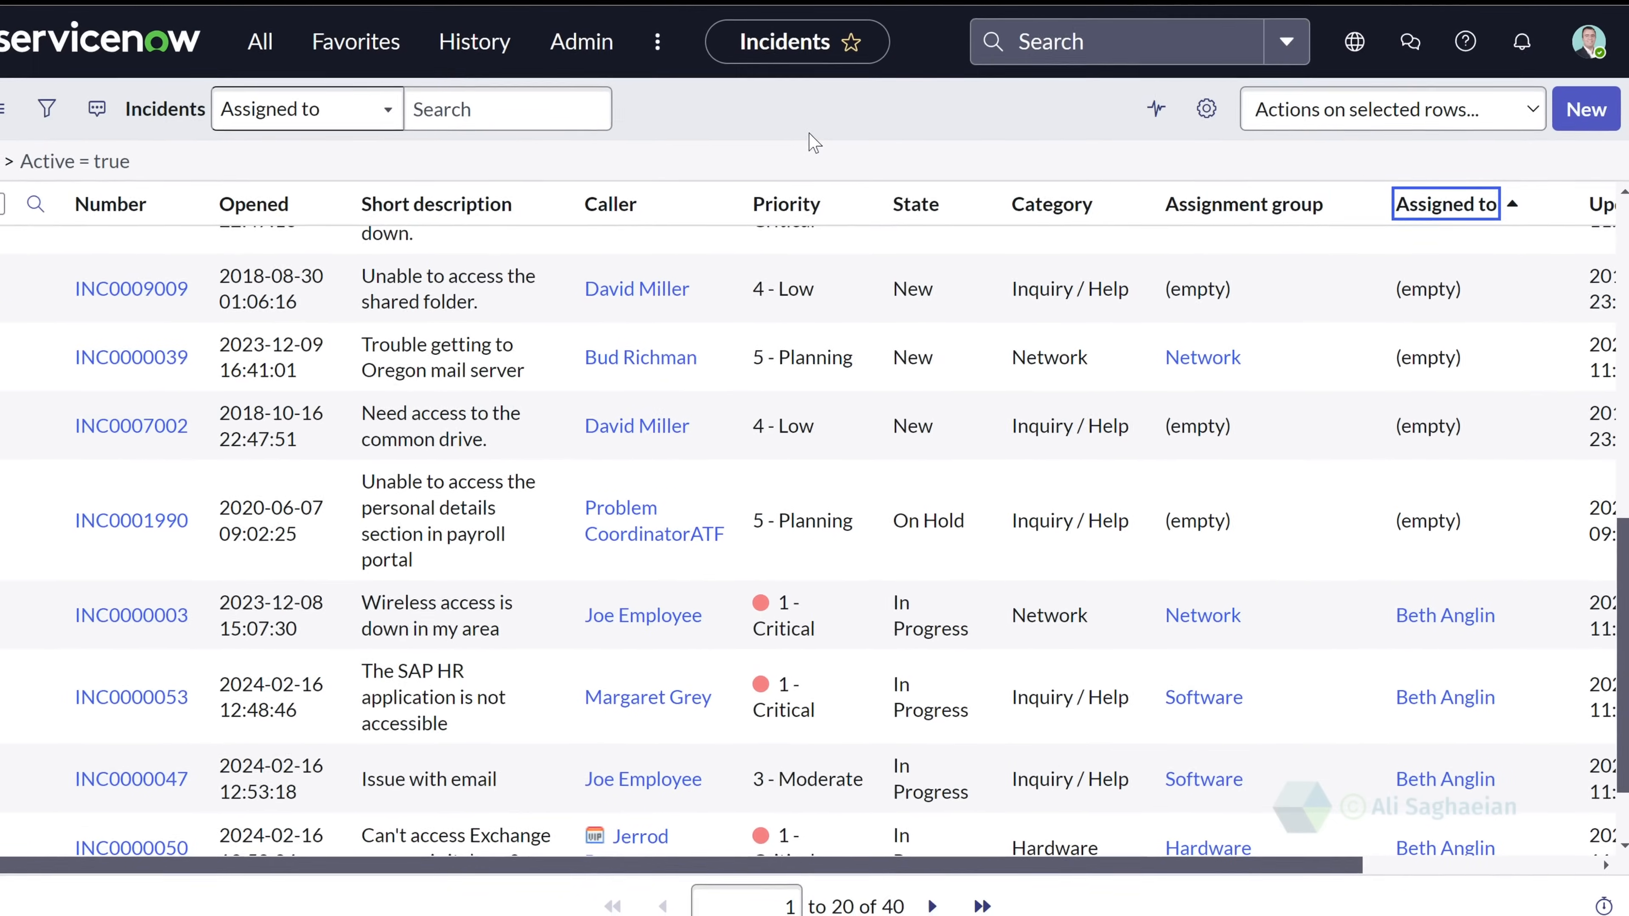
{"action": "left_click", "coordinate": [821, 131]}
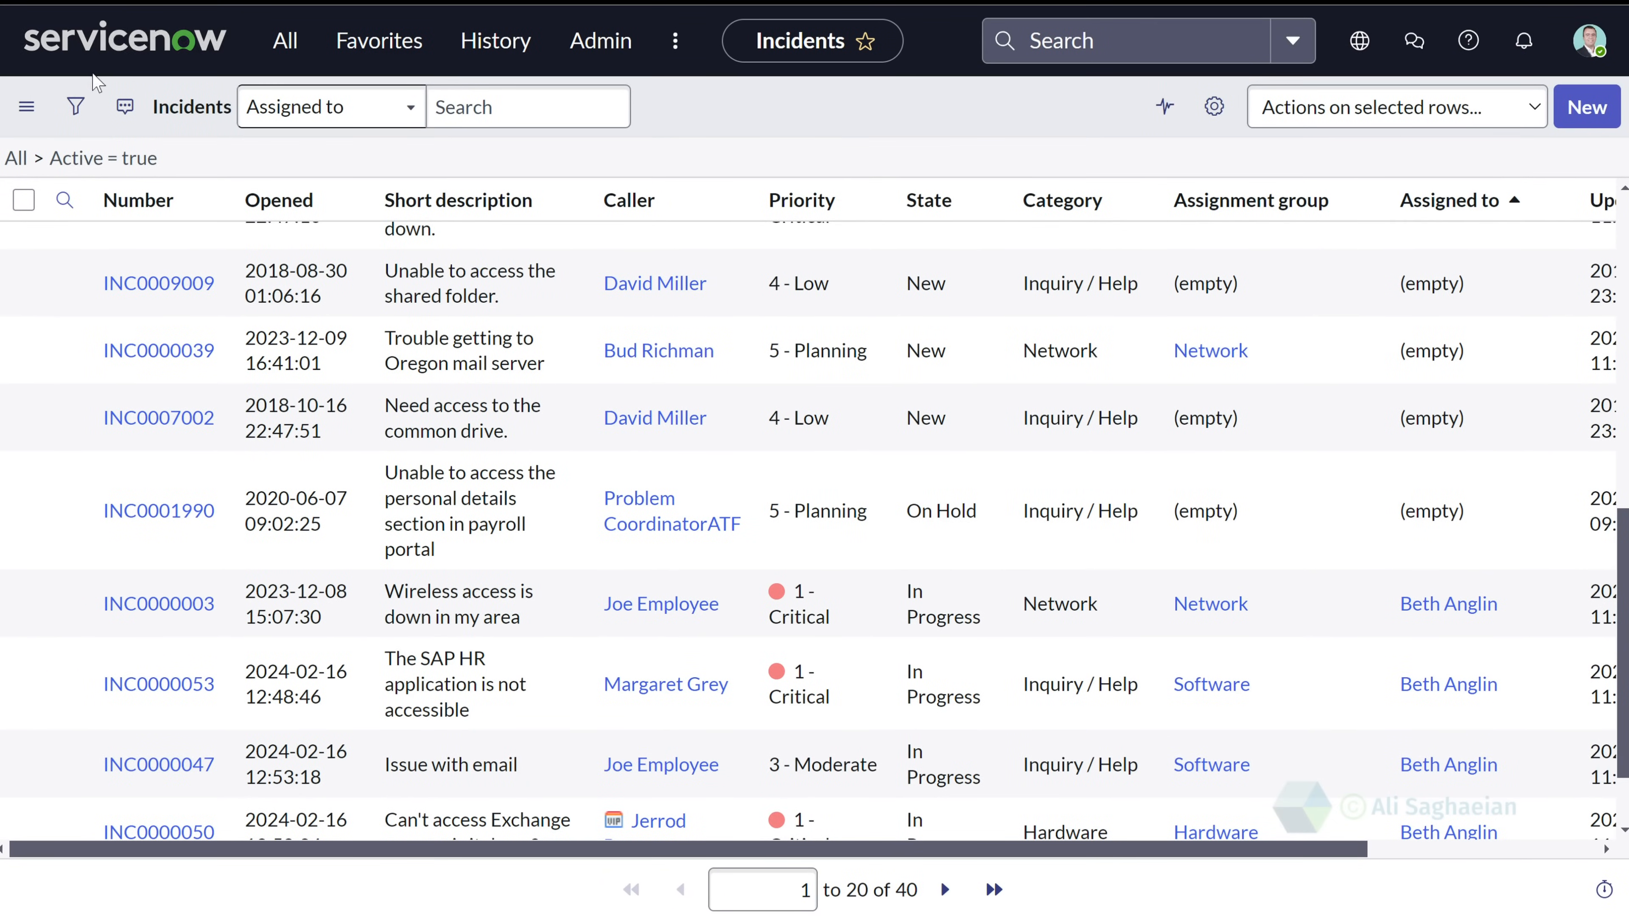
{"action": "left_click", "coordinate": [75, 110]}
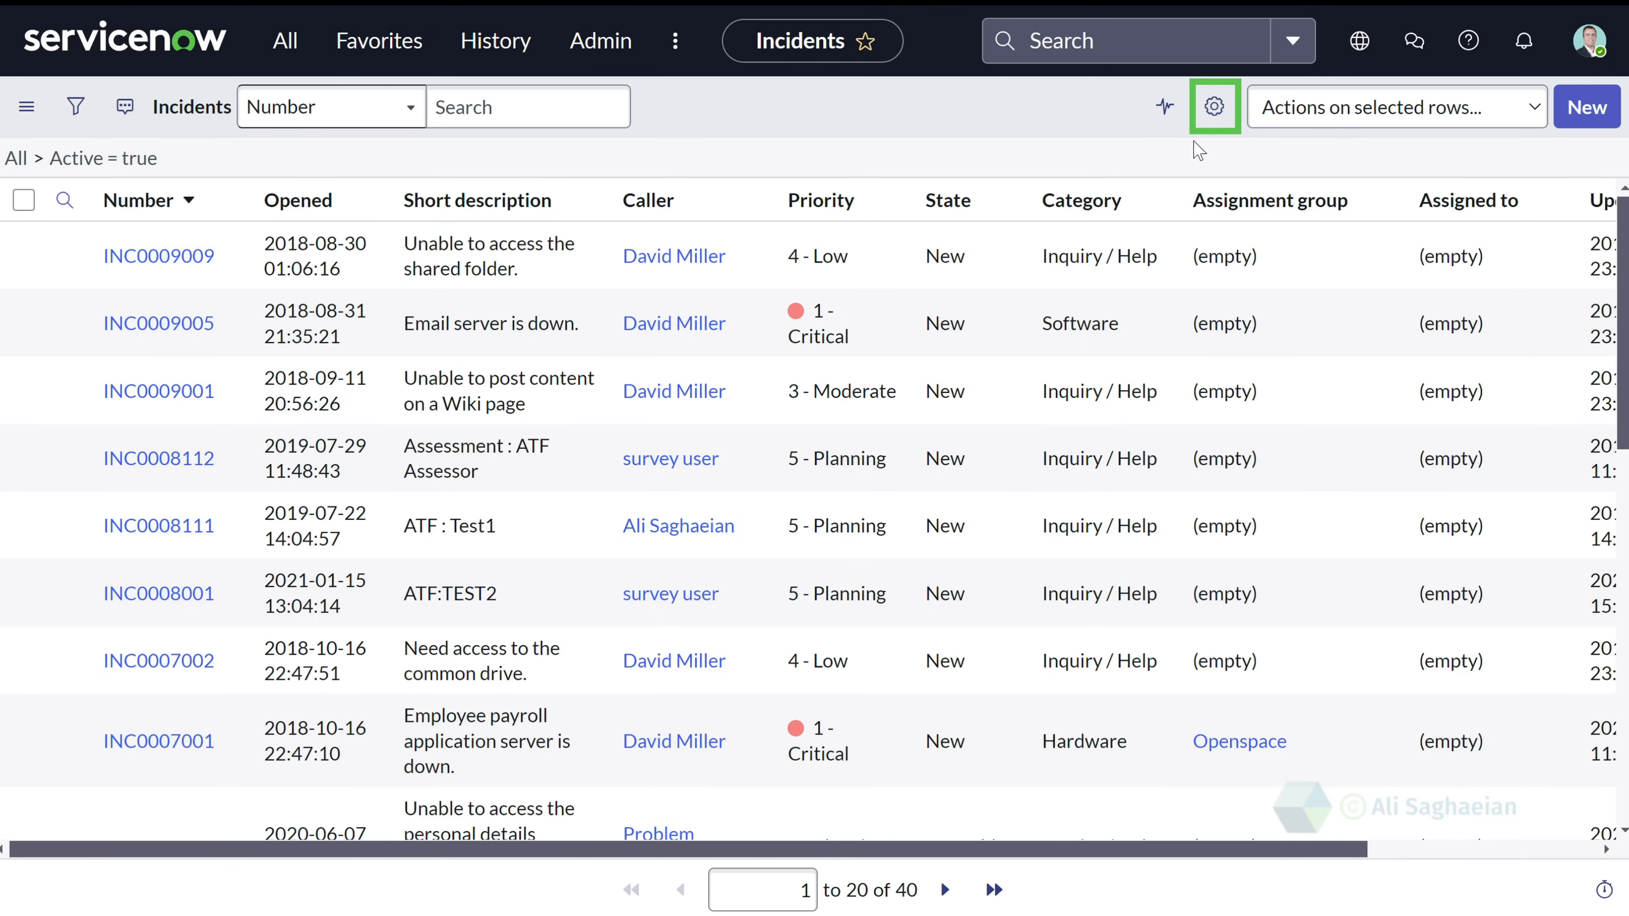
- Review the available and selected fields in the list column personalization and close it without changes
{"action": "left_click", "coordinate": [1216, 109]}
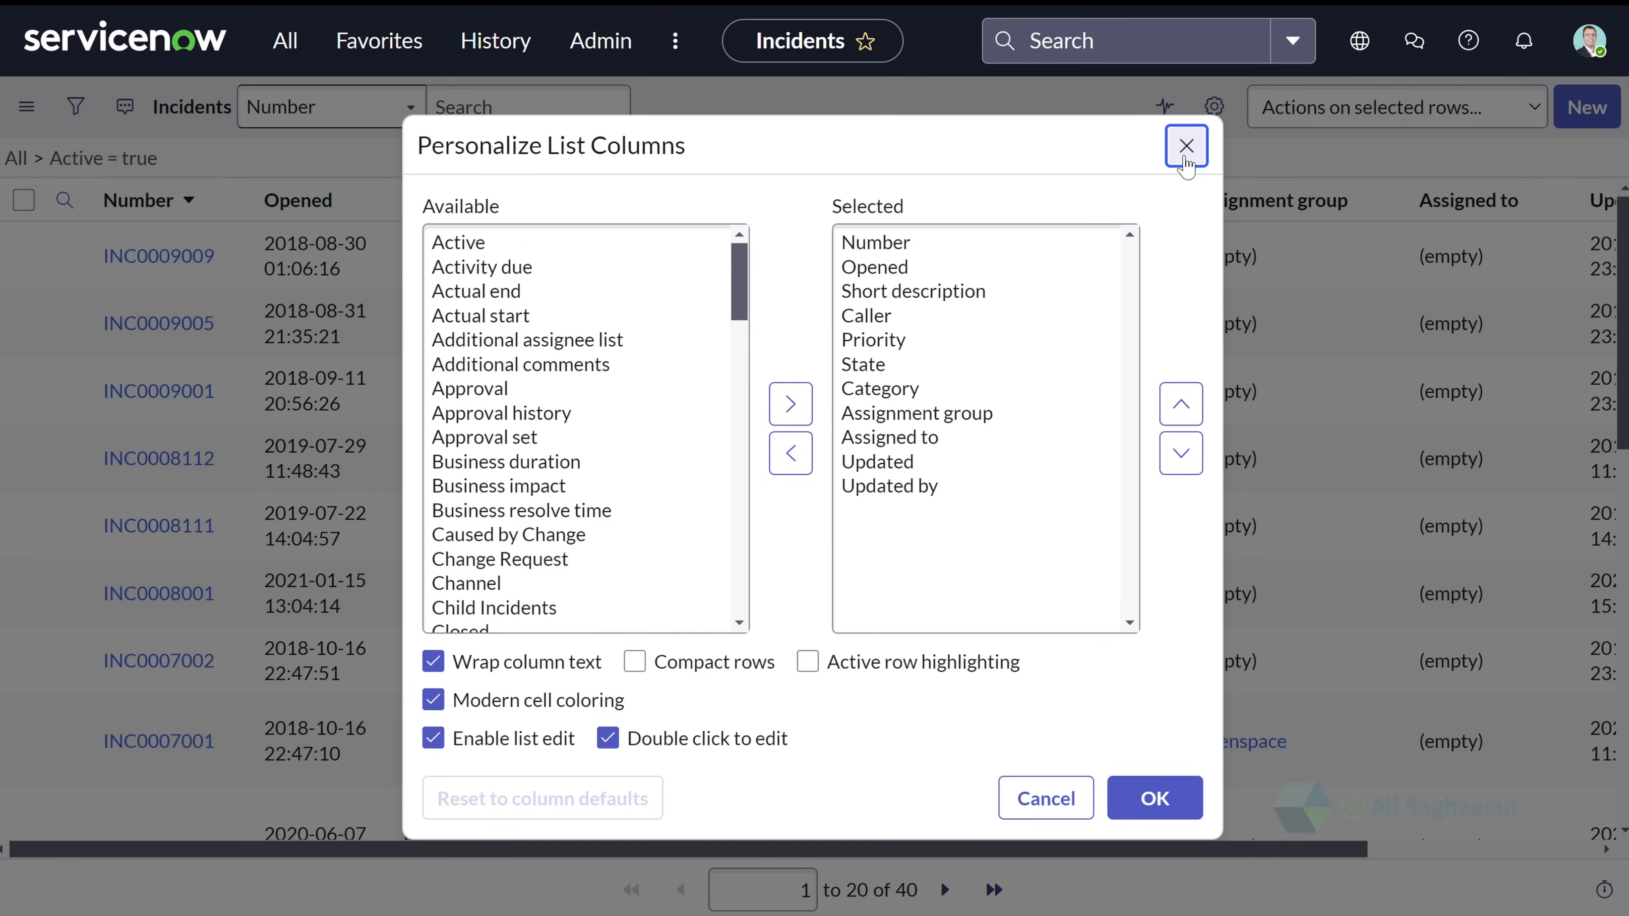
{"action": "left_click", "coordinate": [1185, 146]}
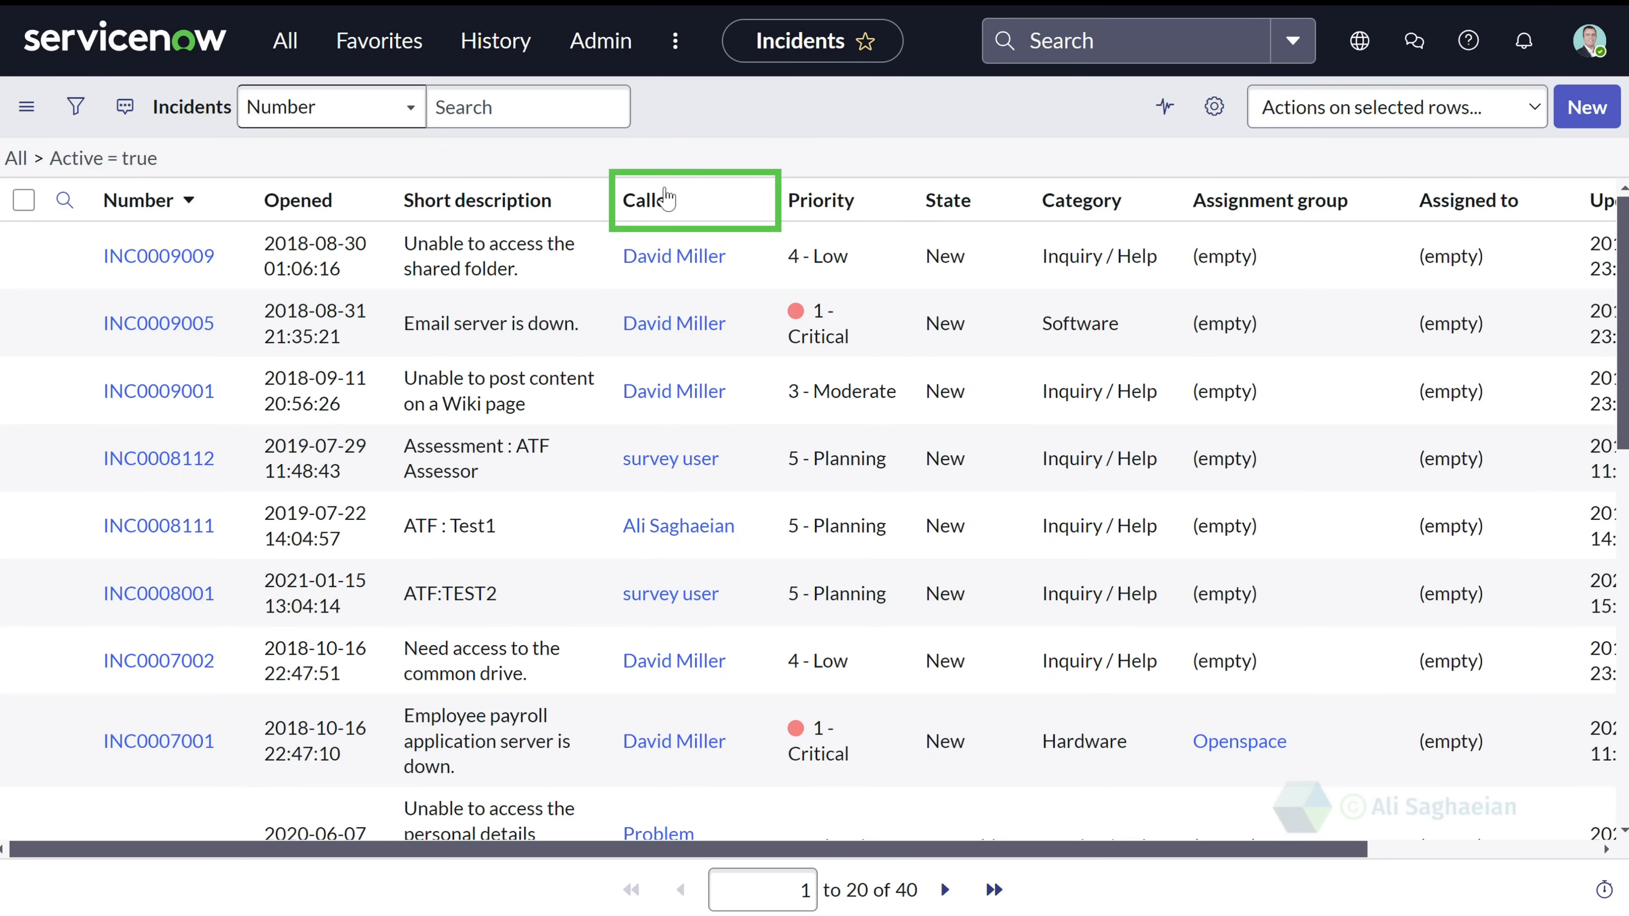
{"action": "mouse_move", "coordinate": [730, 196]}
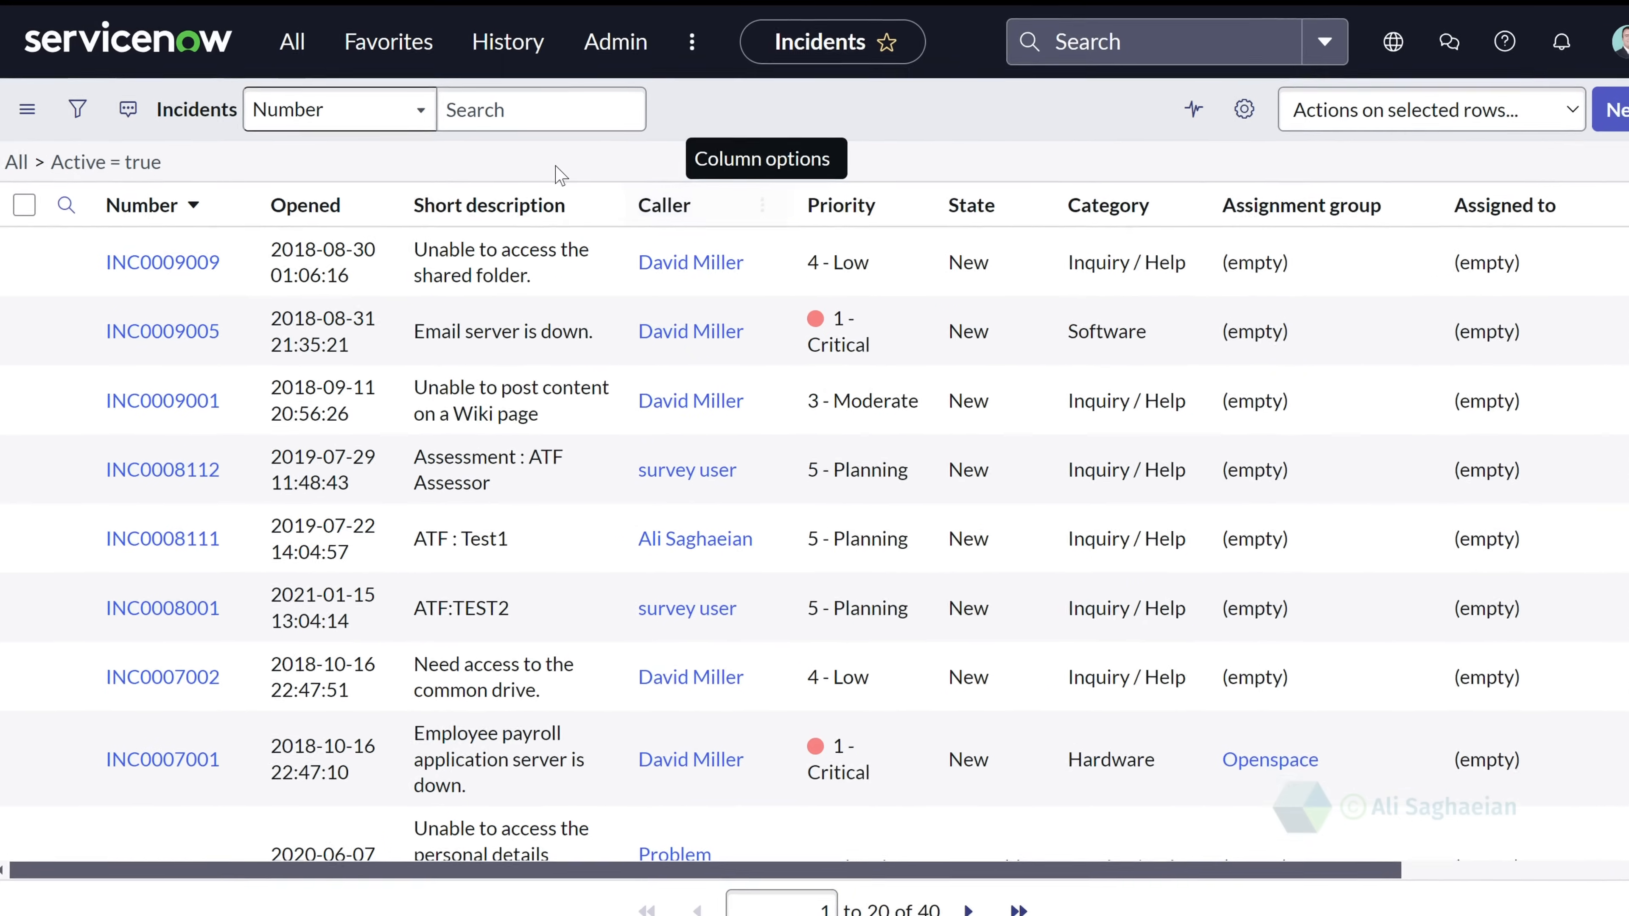
- Add a sort condition to the incidents filter and browse the fields available for ordering the results
{"action": "left_click", "coordinate": [97, 133]}
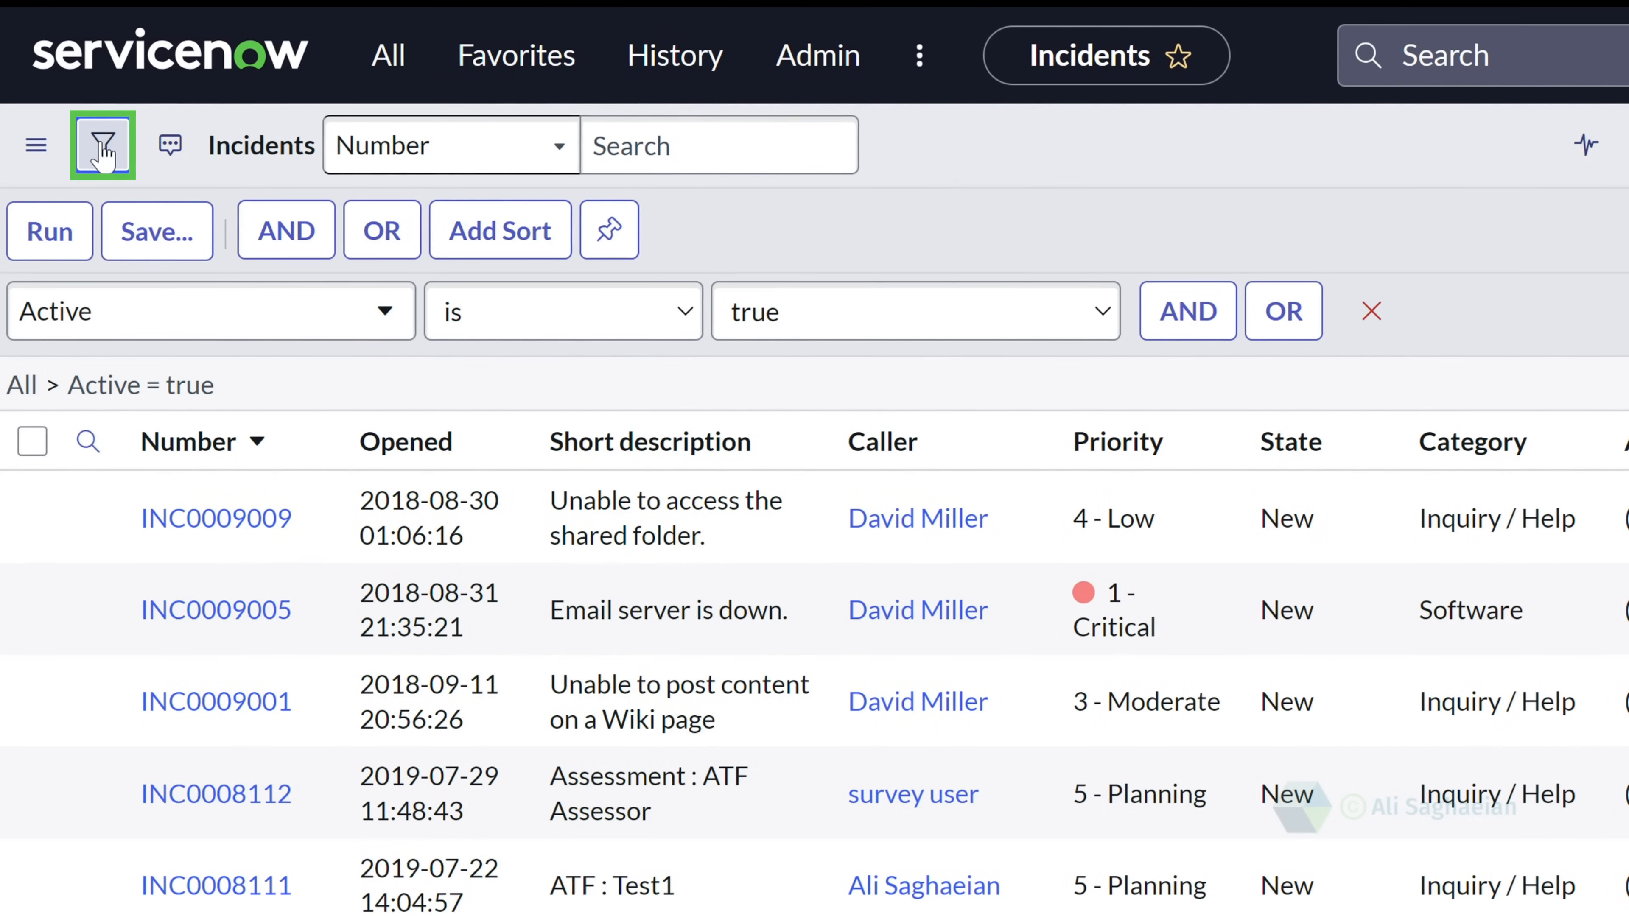
{"action": "left_click", "coordinate": [471, 244]}
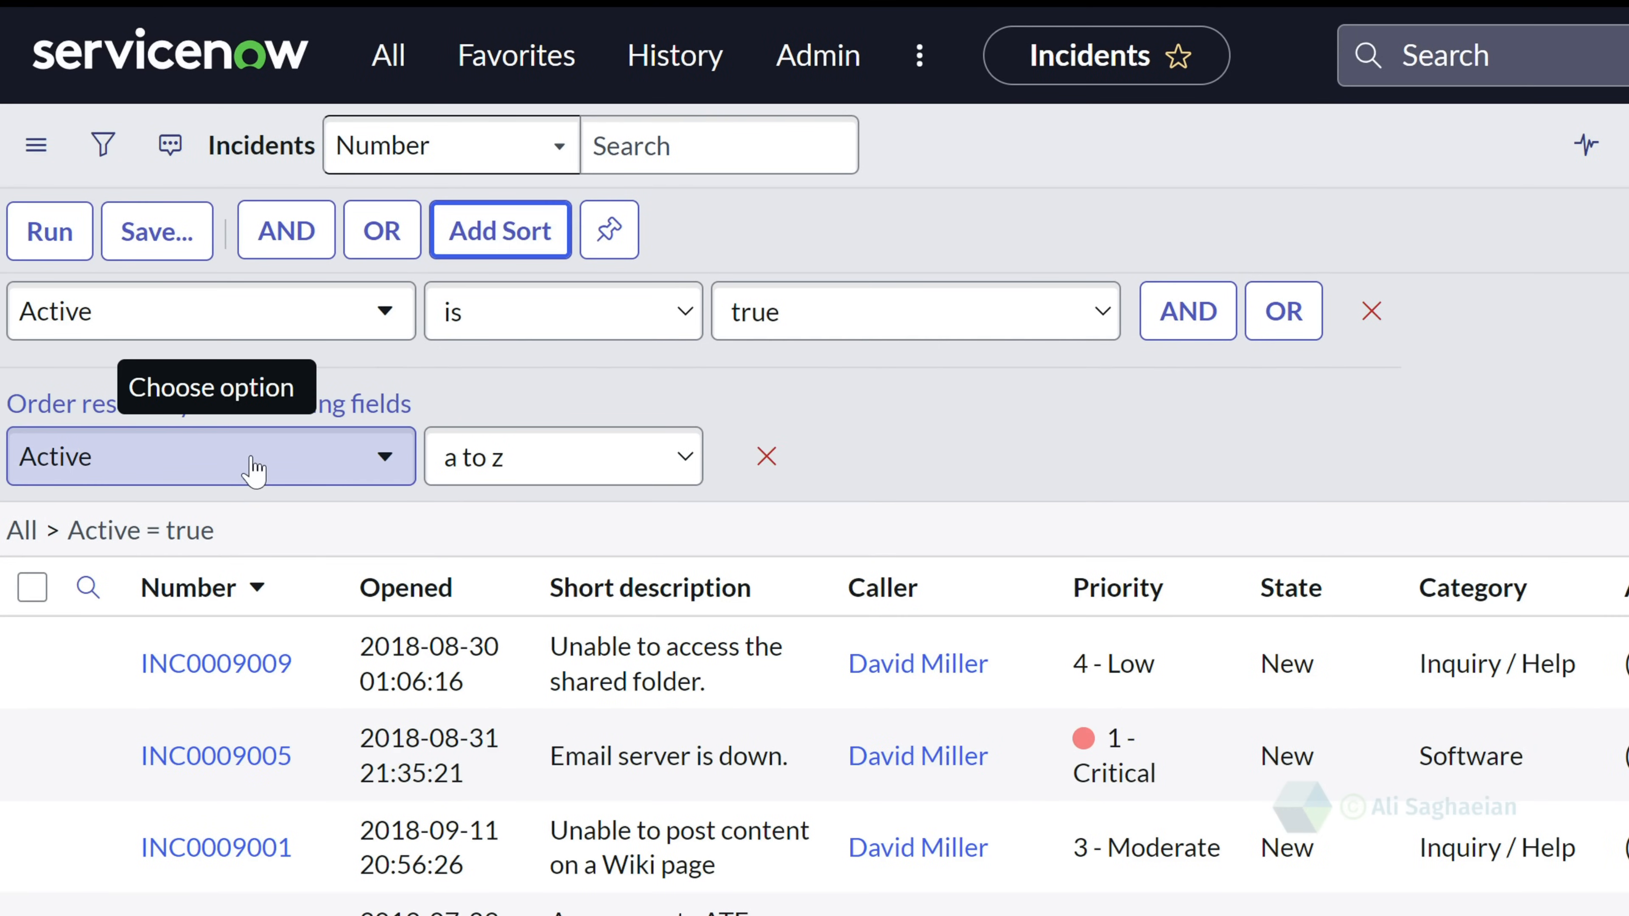
{"action": "left_click", "coordinate": [255, 471]}
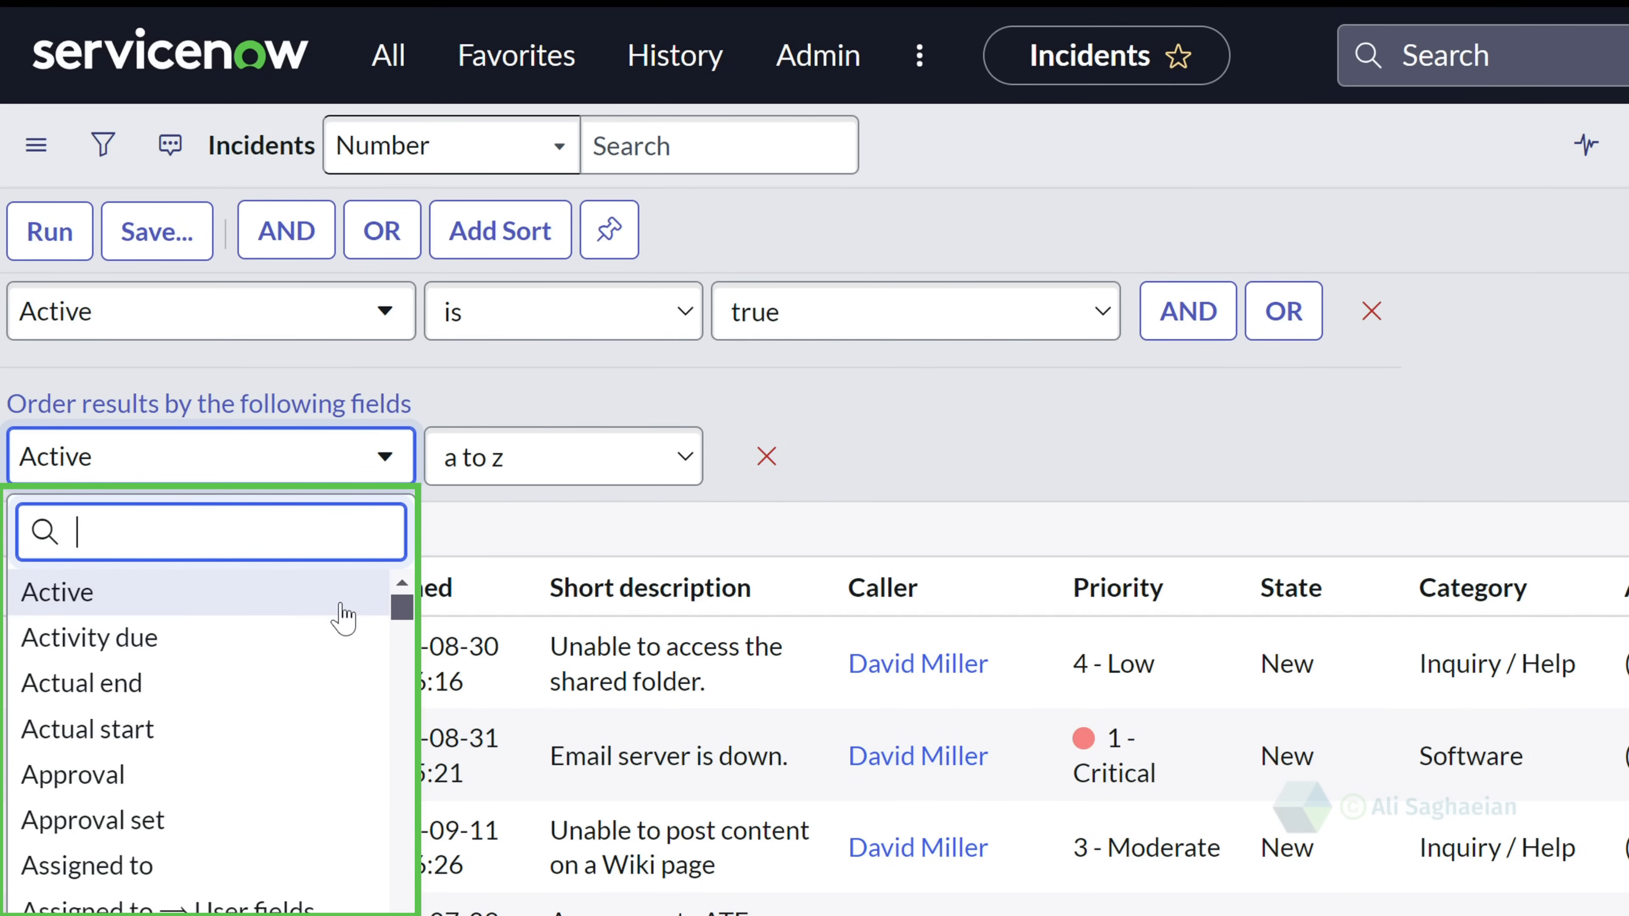
{"action": "scroll", "coordinate": [331, 648], "scroll_direction": "down", "scroll_amount": 10}
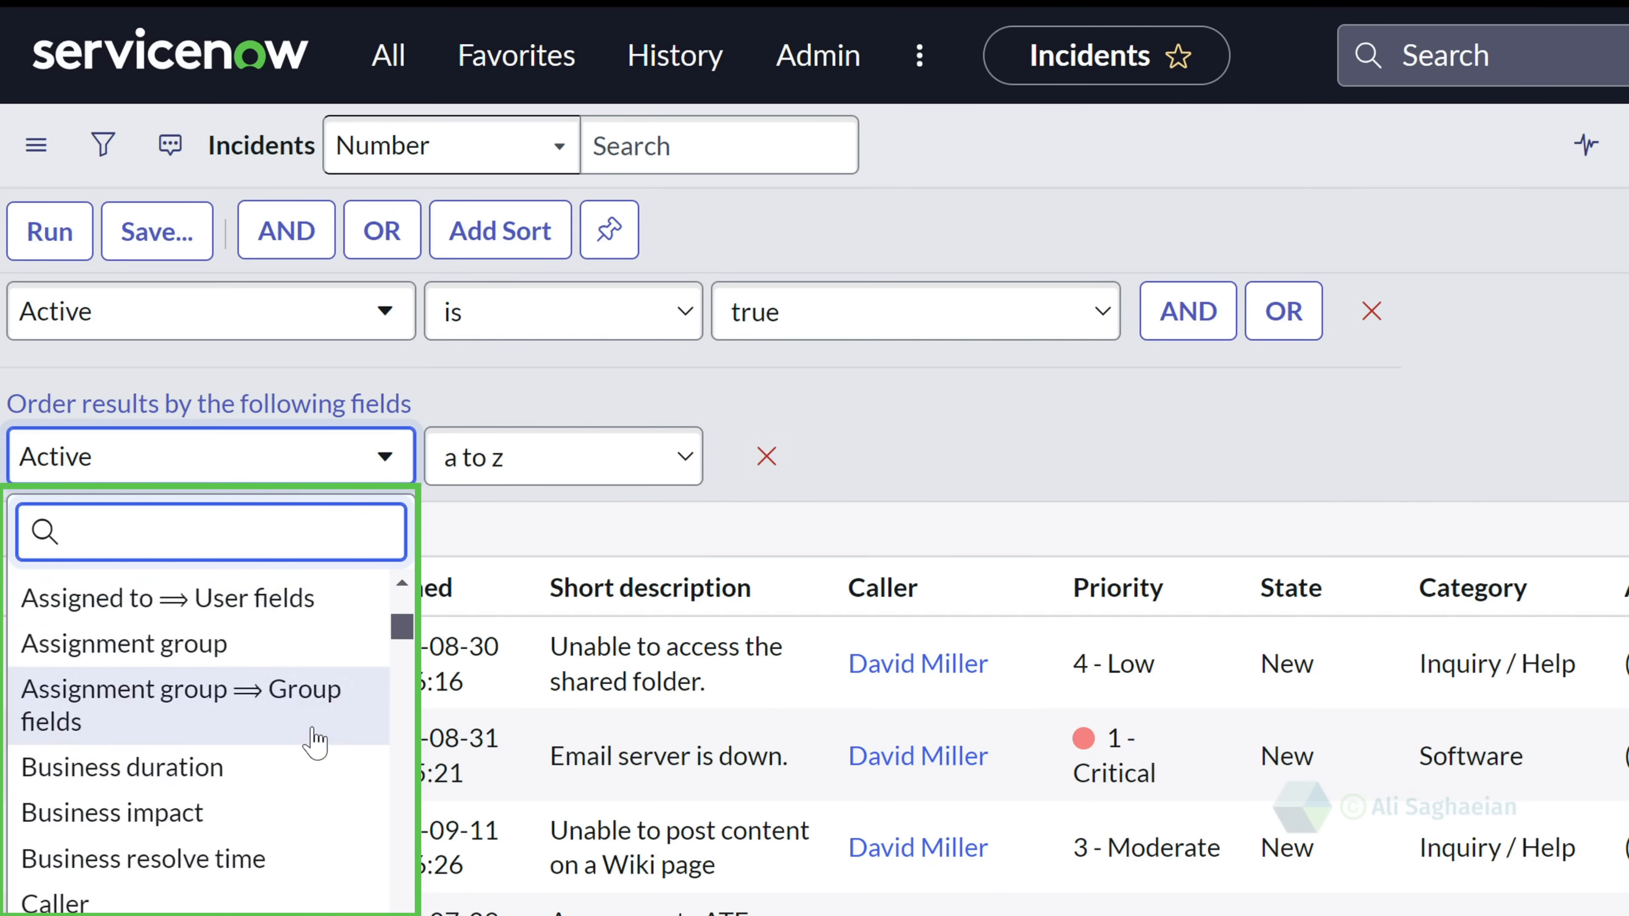
{"action": "scroll", "coordinate": [313, 750], "scroll_direction": "down", "scroll_amount": 12}
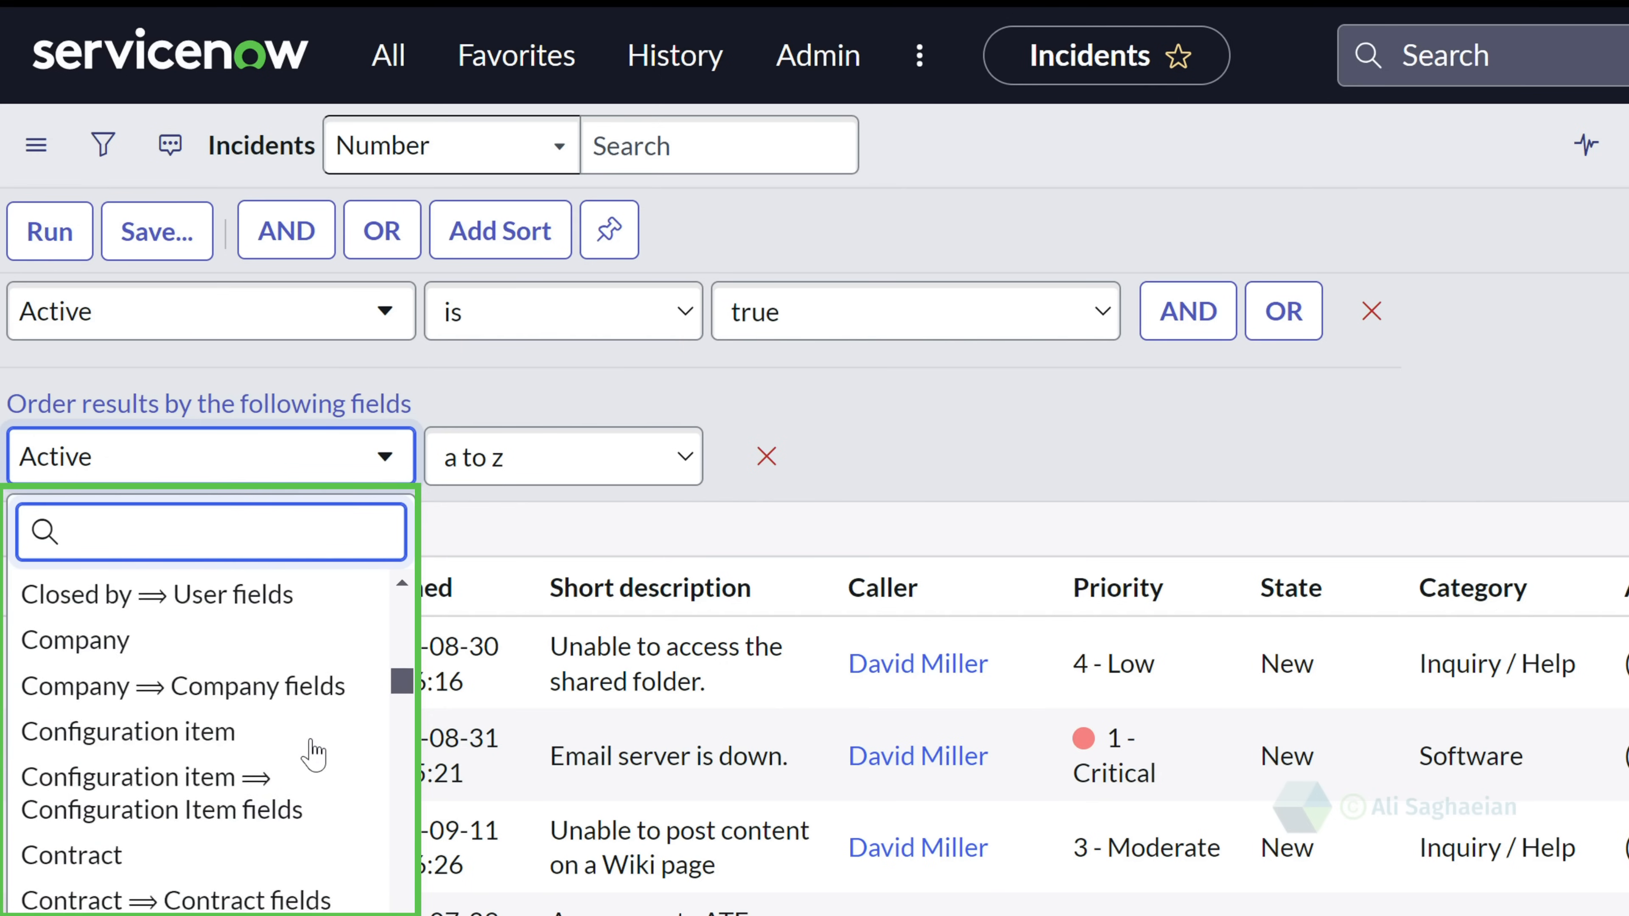
{"action": "scroll", "coordinate": [314, 751], "scroll_direction": "down", "scroll_amount": 9}
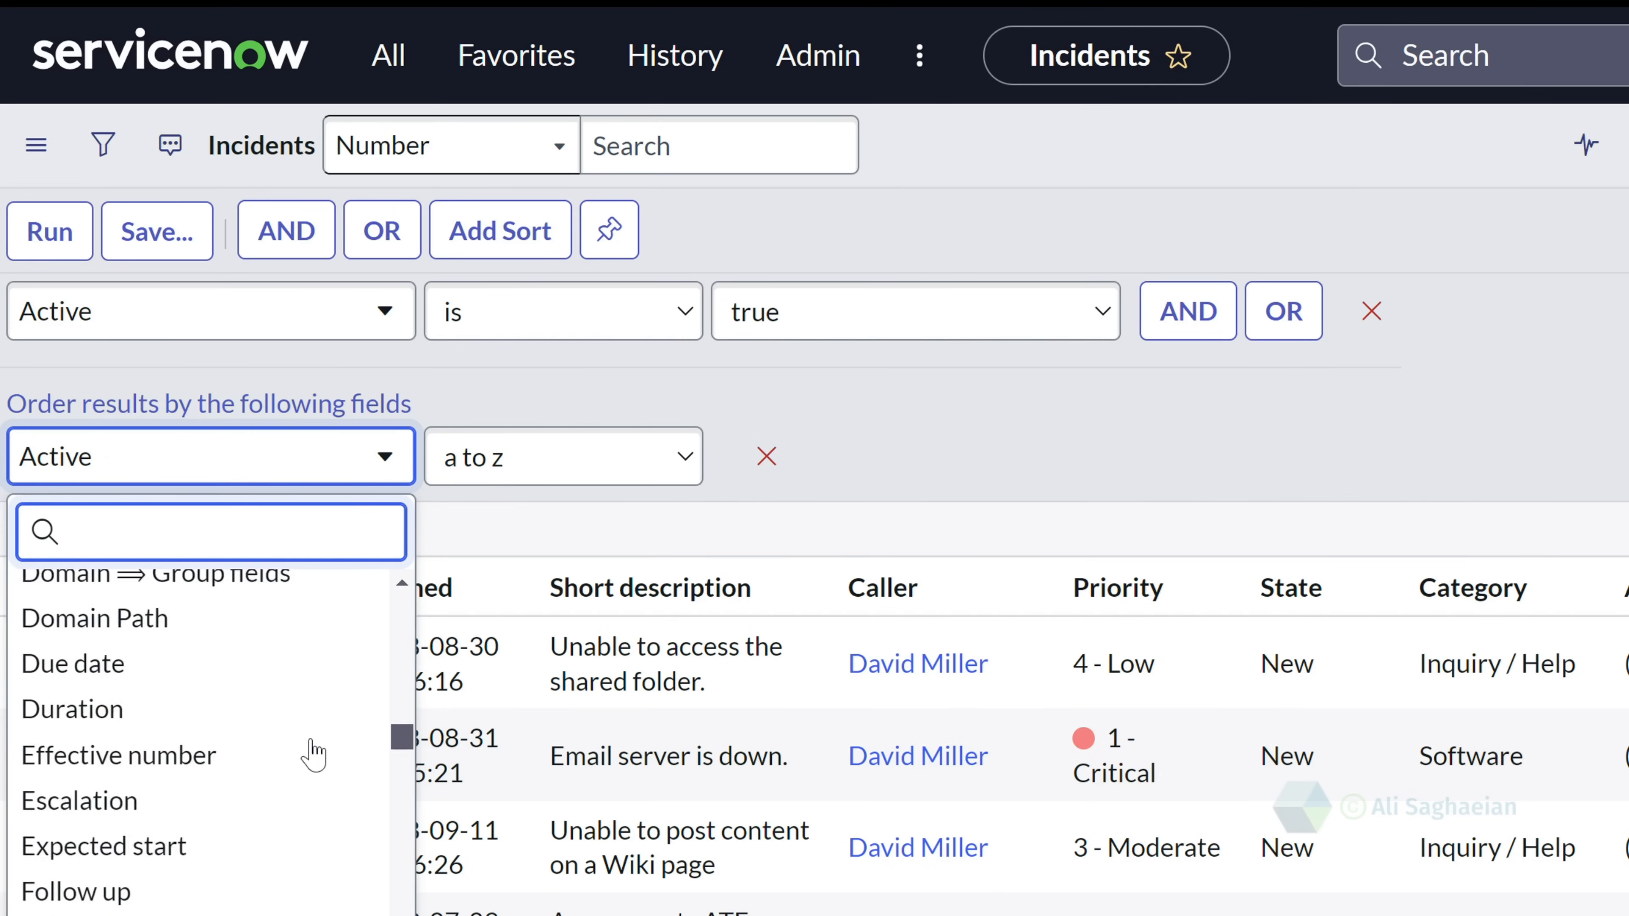
{"action": "left_click", "coordinate": [421, 498]}
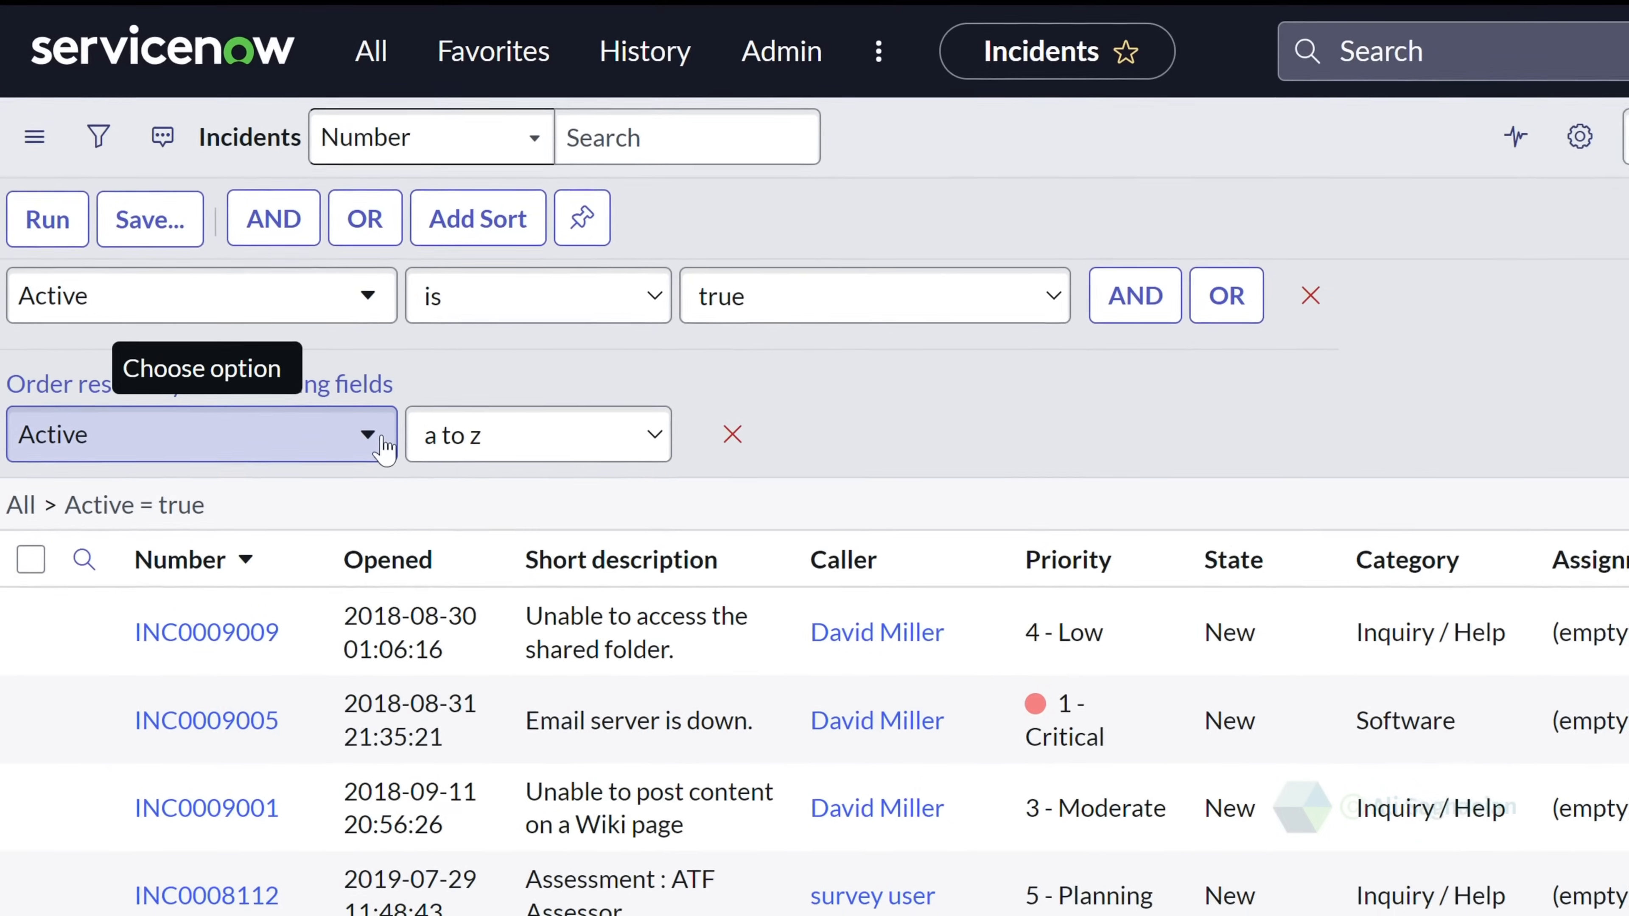
- Show related fields in the field choices of the incidents sort condition
{"action": "left_click", "coordinate": [372, 433]}
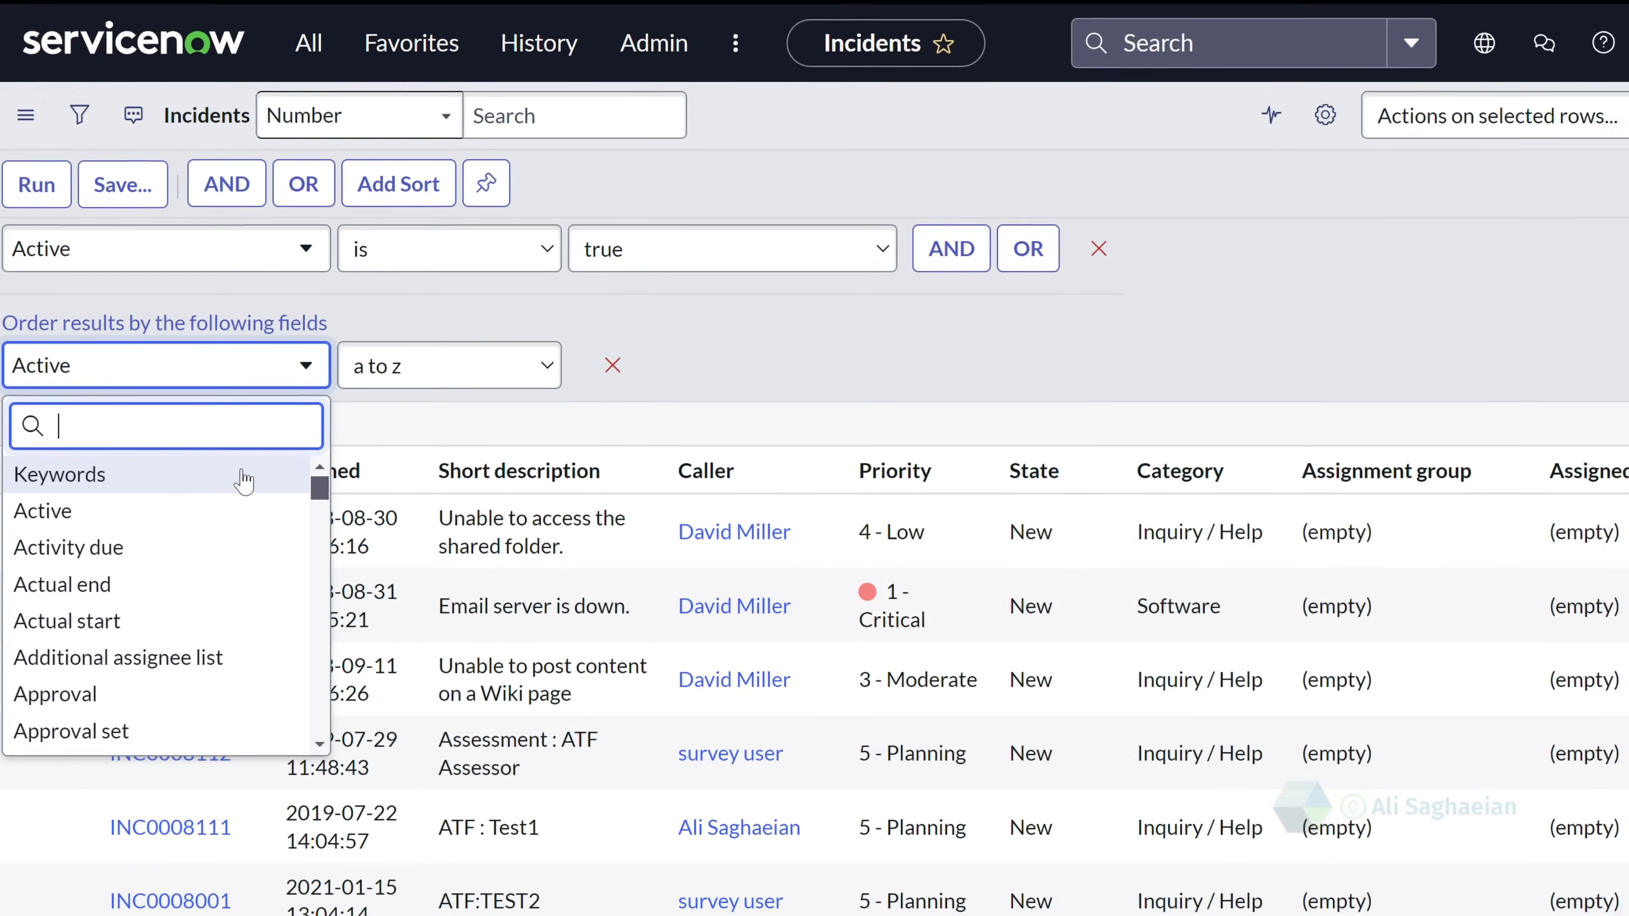
{"action": "scroll", "coordinate": [220, 532], "scroll_direction": "down", "scroll_amount": 2}
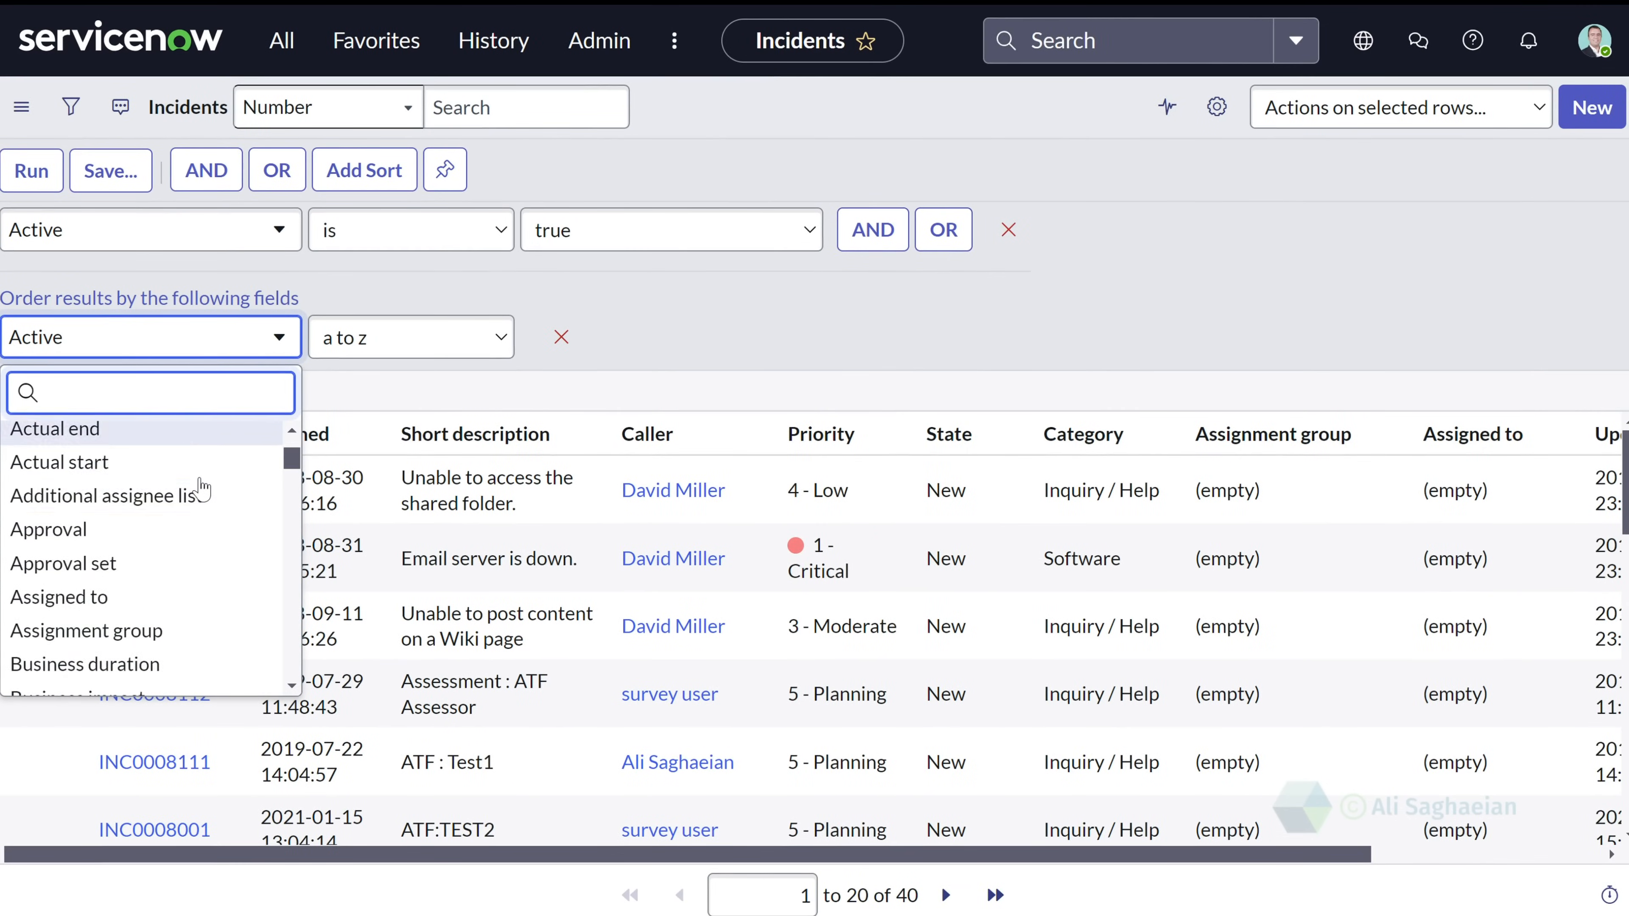
{"action": "scroll", "coordinate": [200, 488], "scroll_direction": "down", "scroll_amount": 5}
{"action": "scroll", "coordinate": [196, 616], "scroll_direction": "down", "scroll_amount": 15}
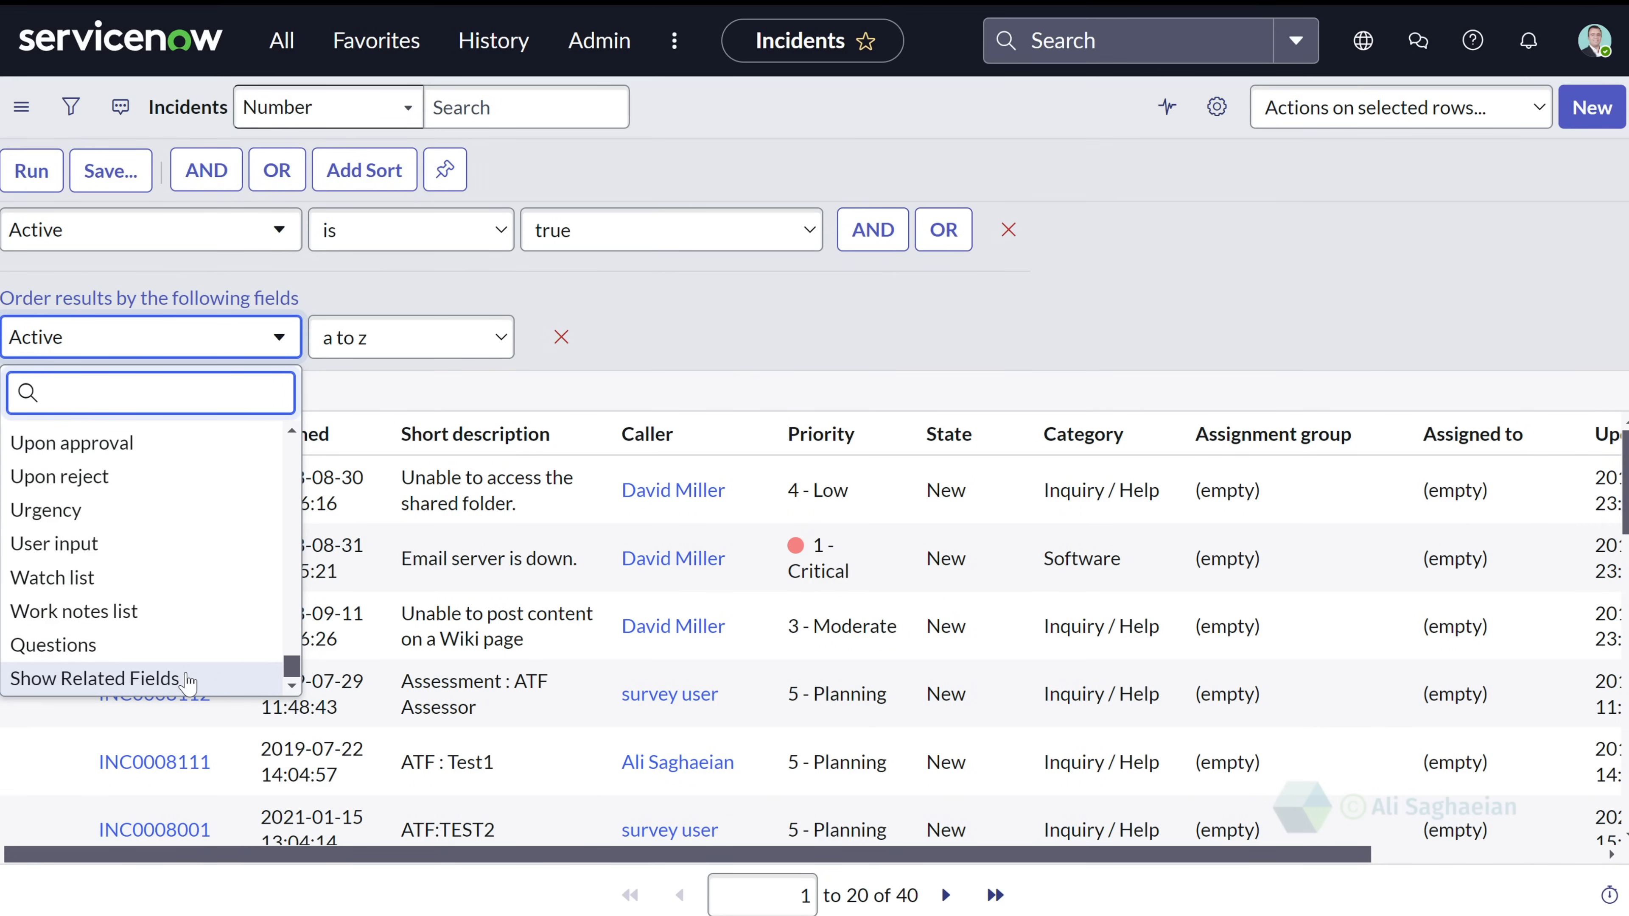
{"action": "left_click", "coordinate": [188, 678]}
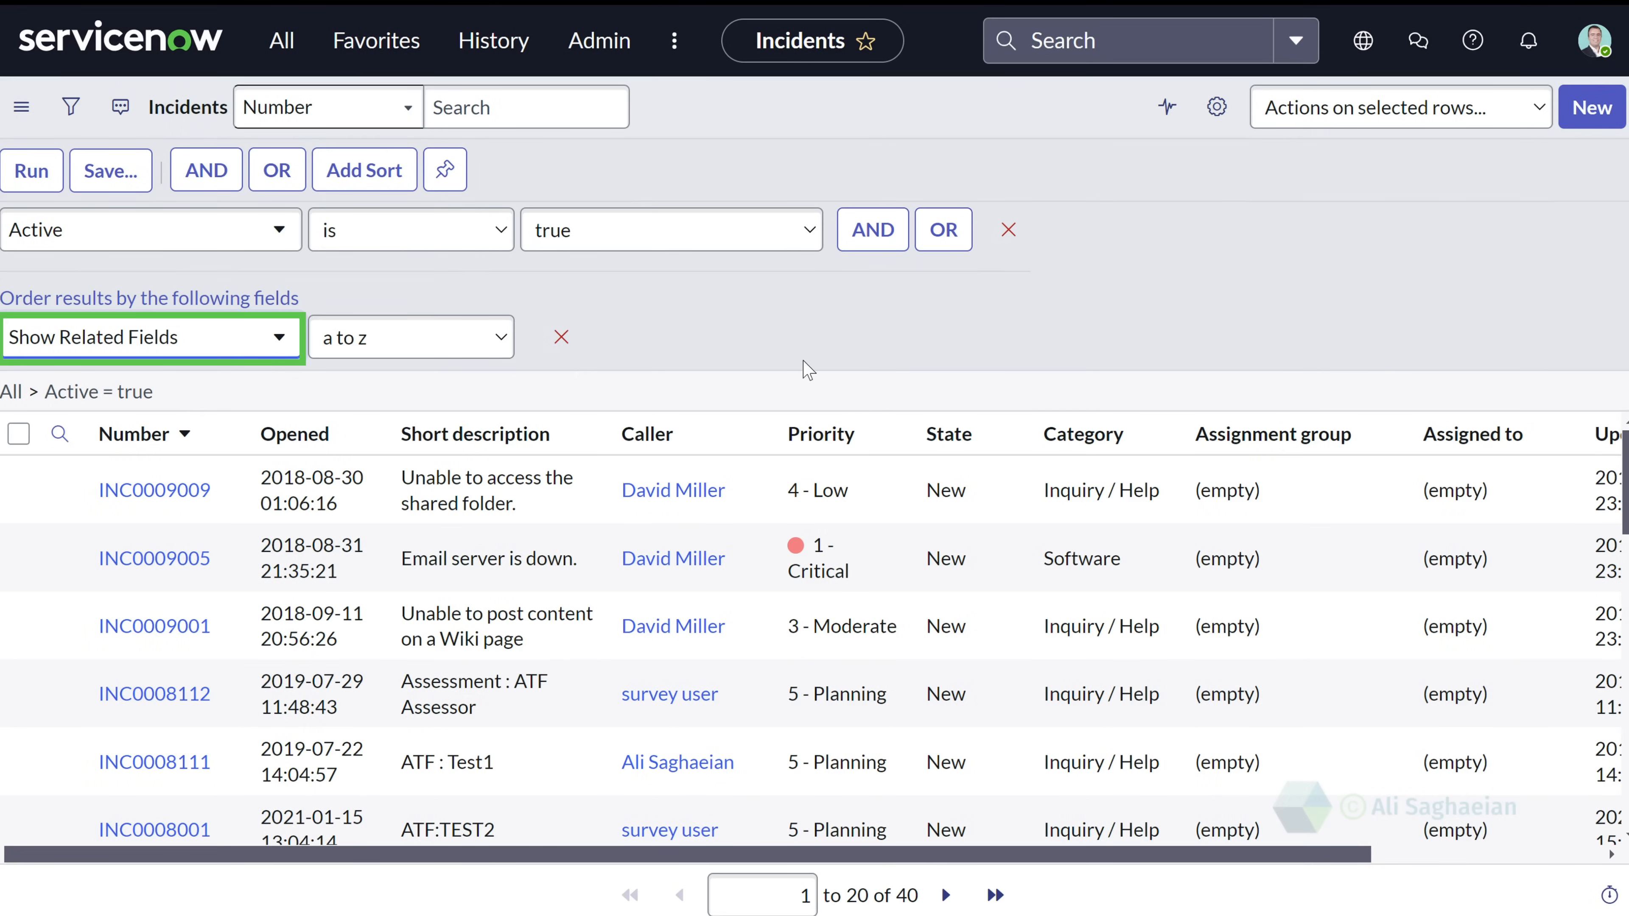
- Search the sort condition's fields for "caller" and choose the Caller ⟹ User fields entry
{"action": "left_click", "coordinate": [288, 348]}
{"action": "scroll", "coordinate": [213, 590], "scroll_direction": "down", "scroll_amount": 3}
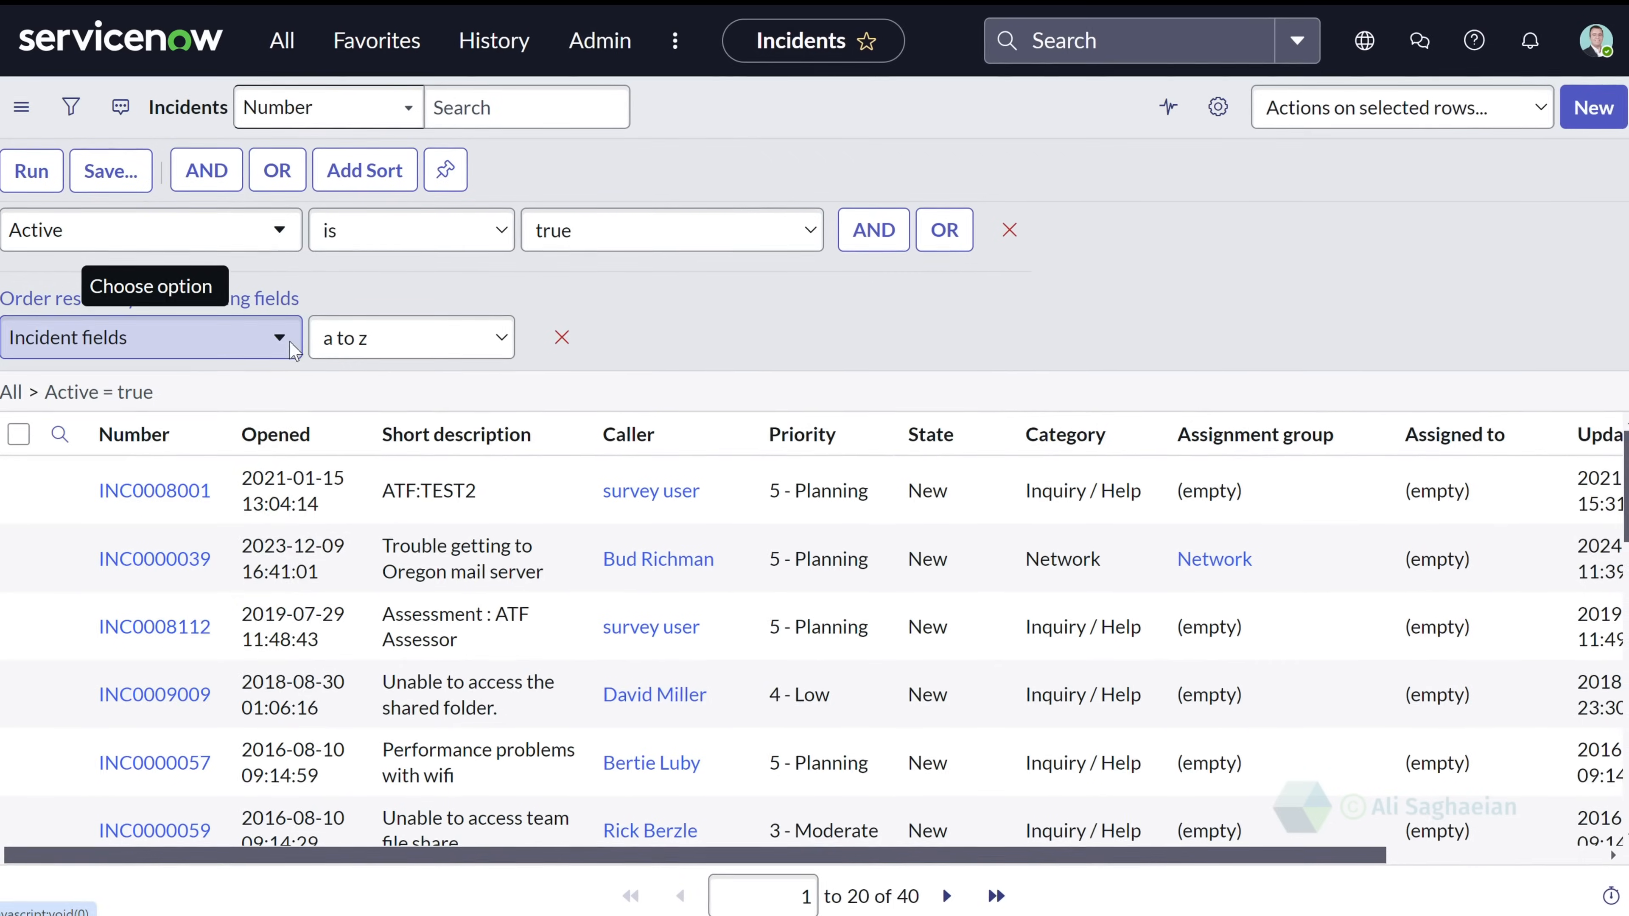
{"action": "left_click", "coordinate": [289, 344]}
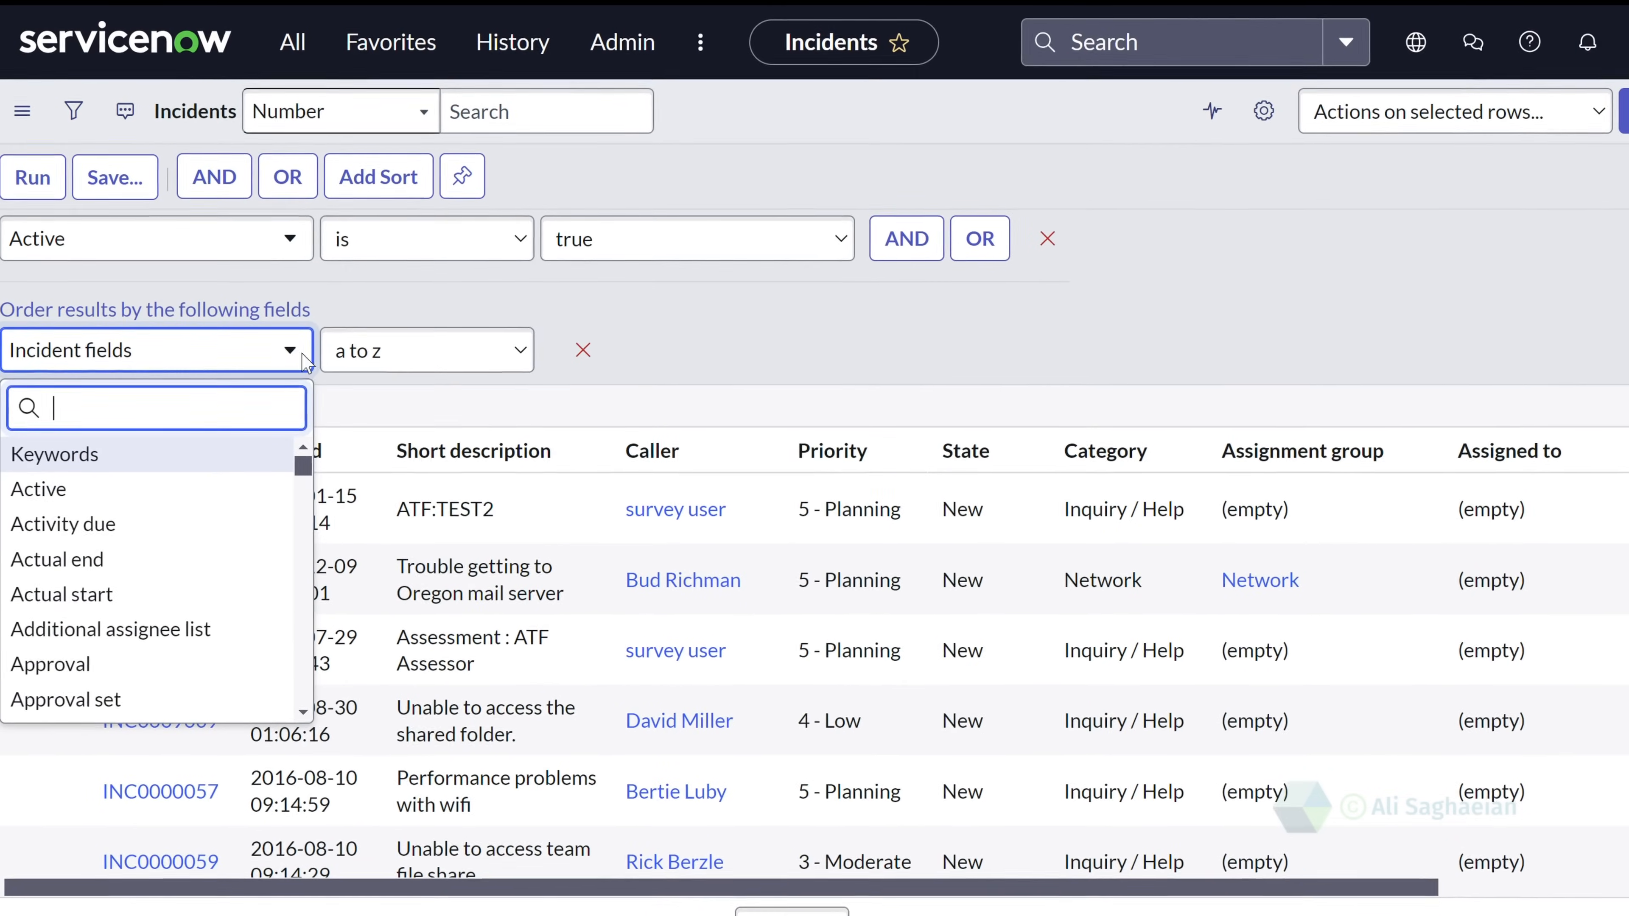
{"action": "left_click", "coordinate": [290, 346]}
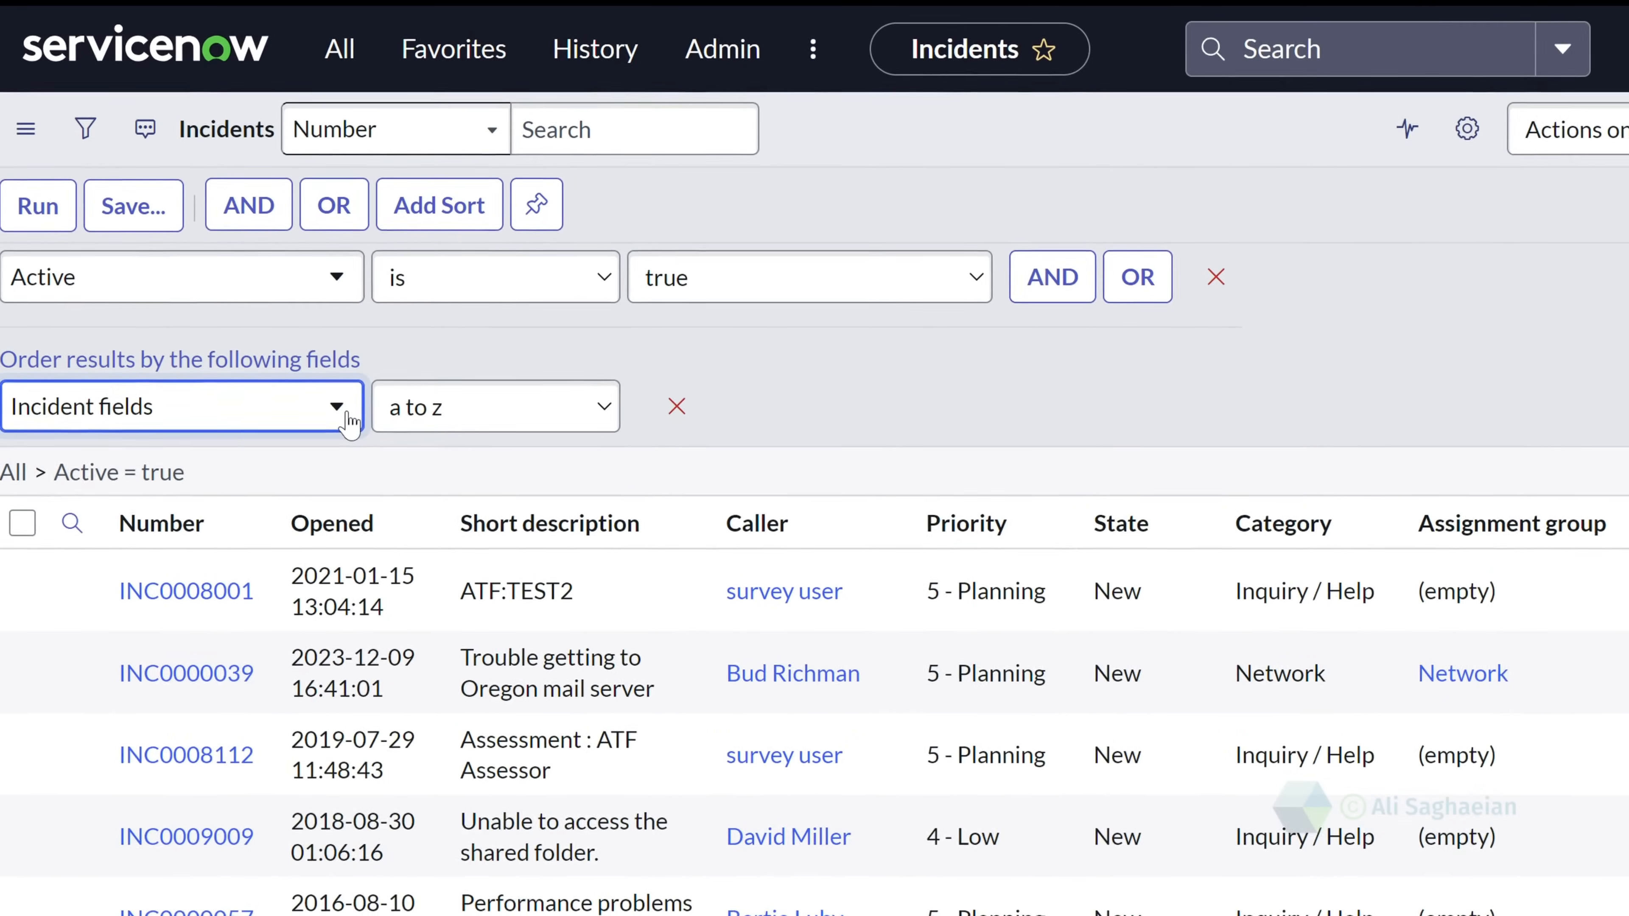
{"action": "left_click", "coordinate": [323, 386]}
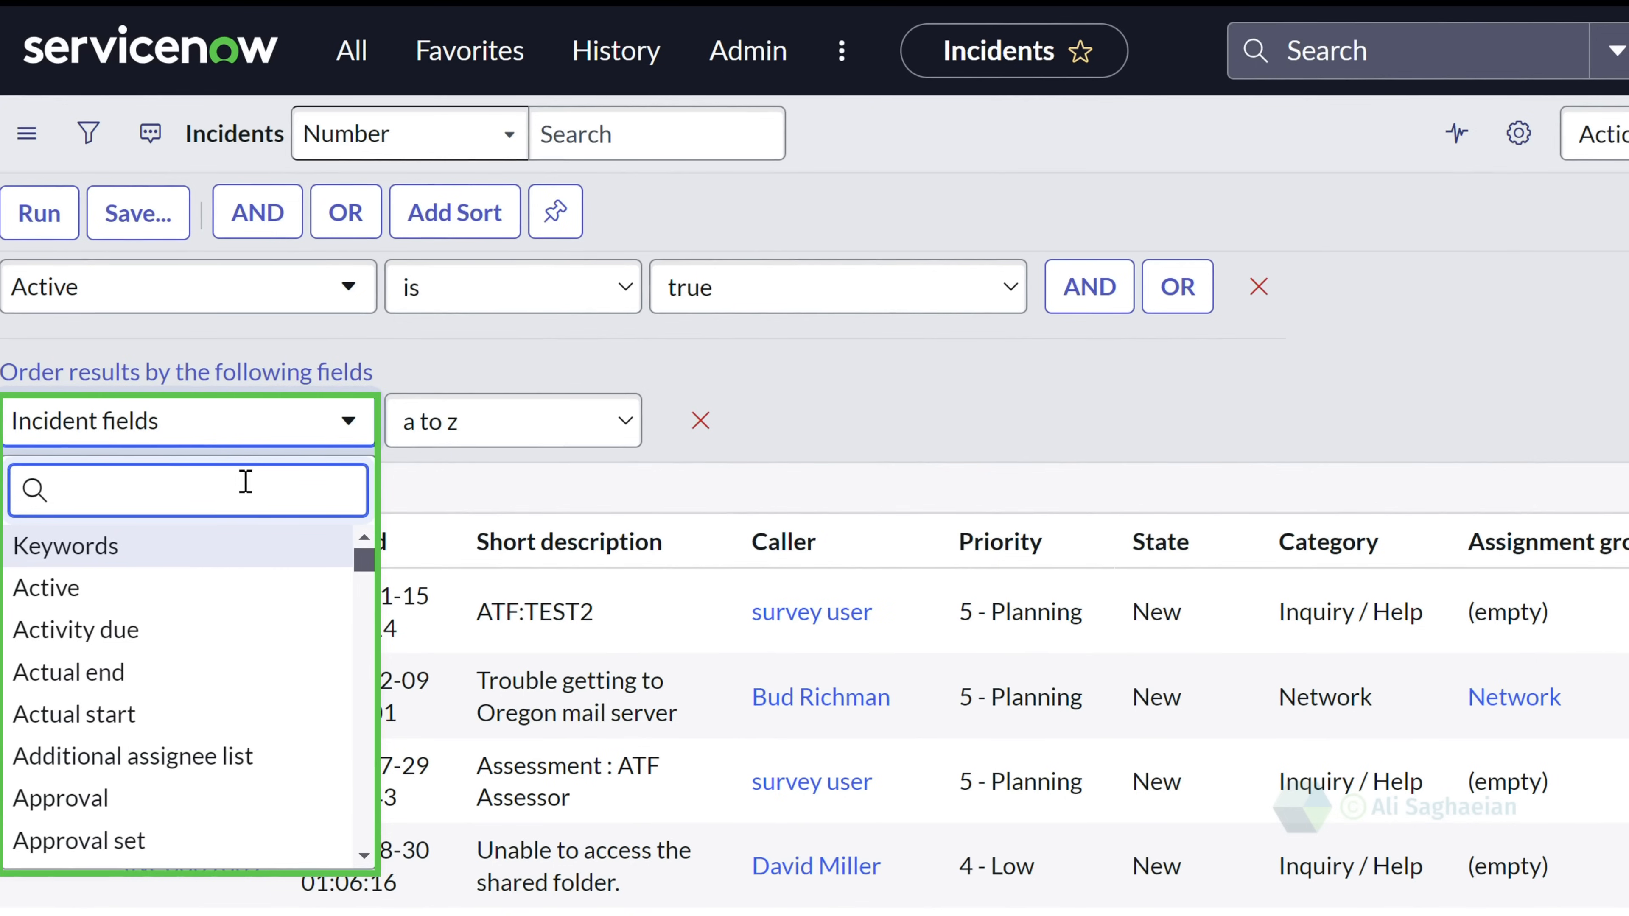
{"action": "type", "text": "caller"}
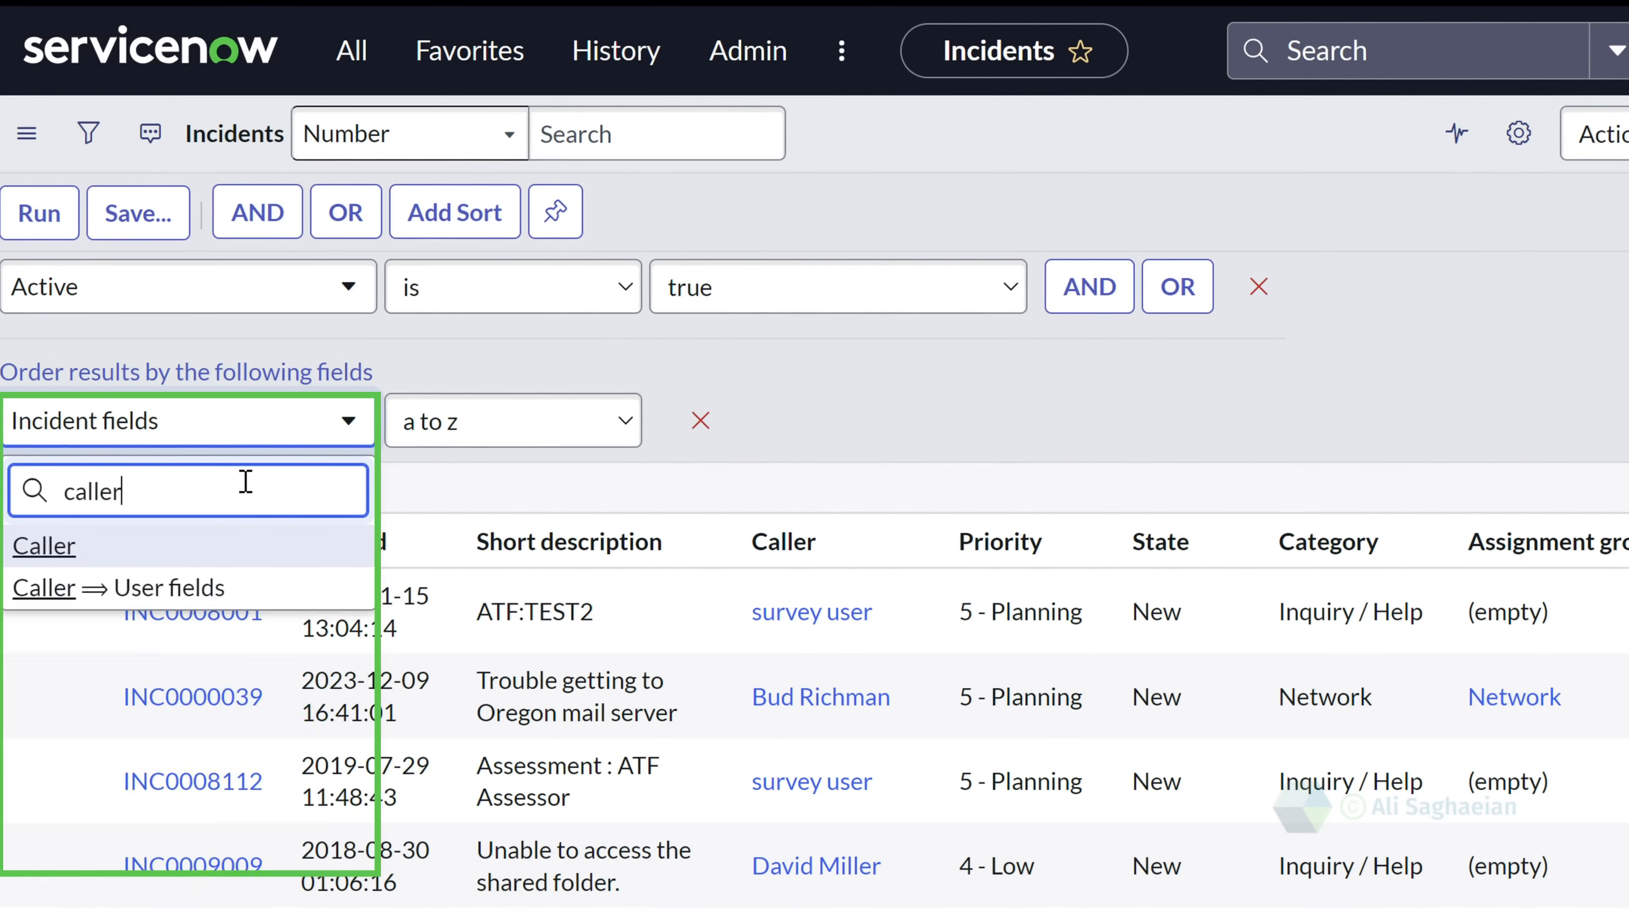
{"action": "left_click", "coordinate": [206, 600]}
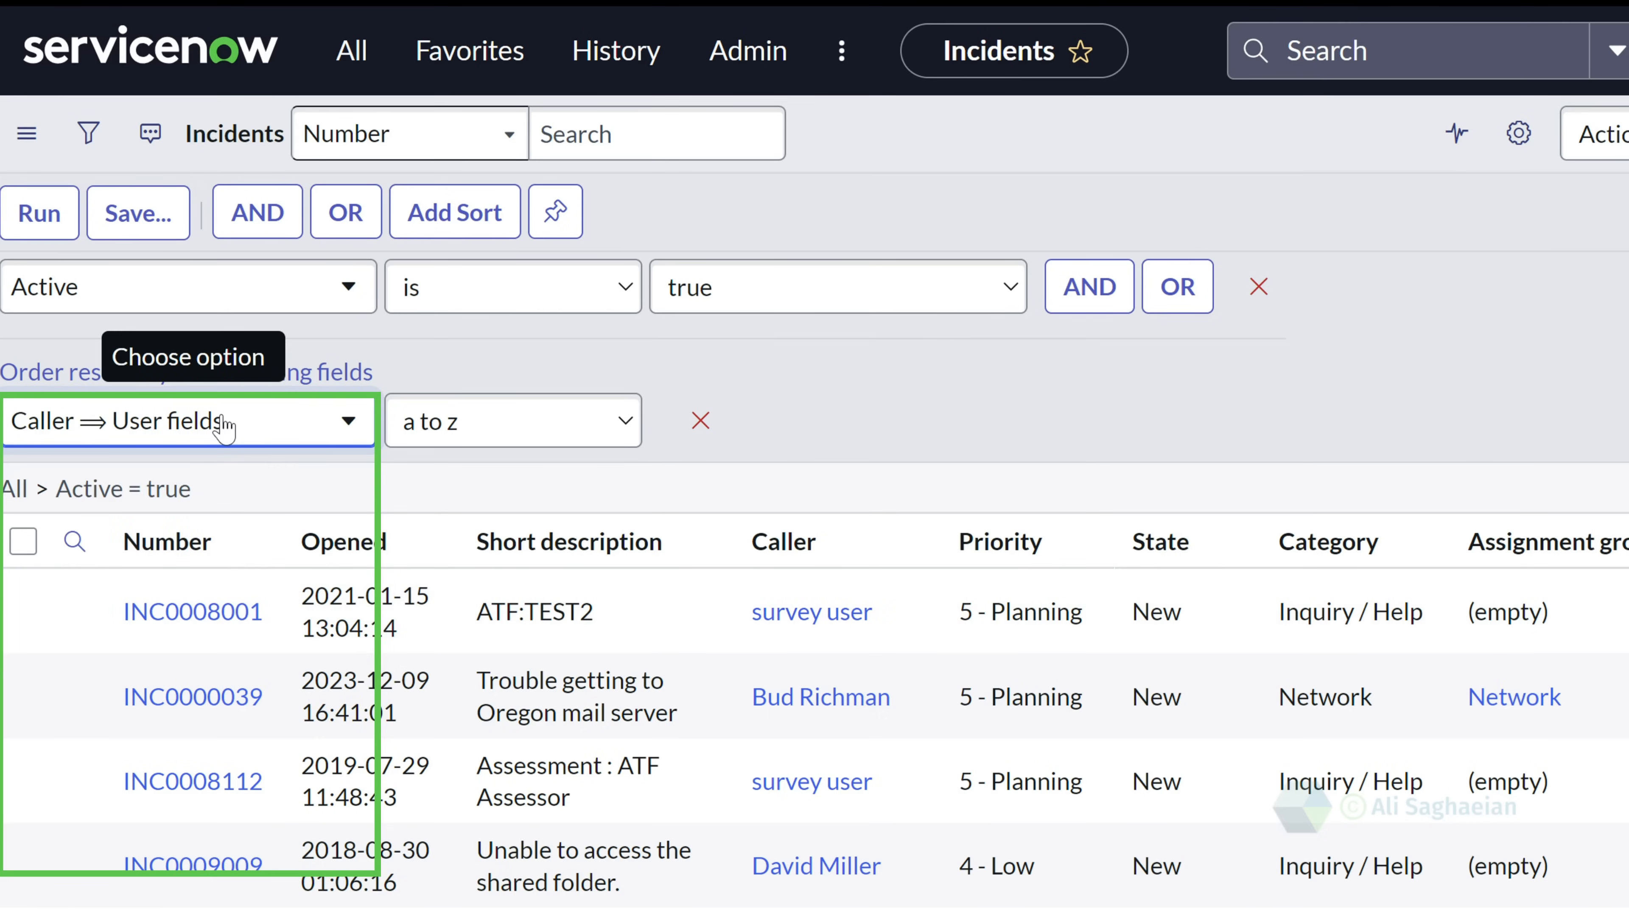
- Set the sort condition to Caller.Last name, a to z, and run the filter
{"action": "left_click", "coordinate": [254, 433]}
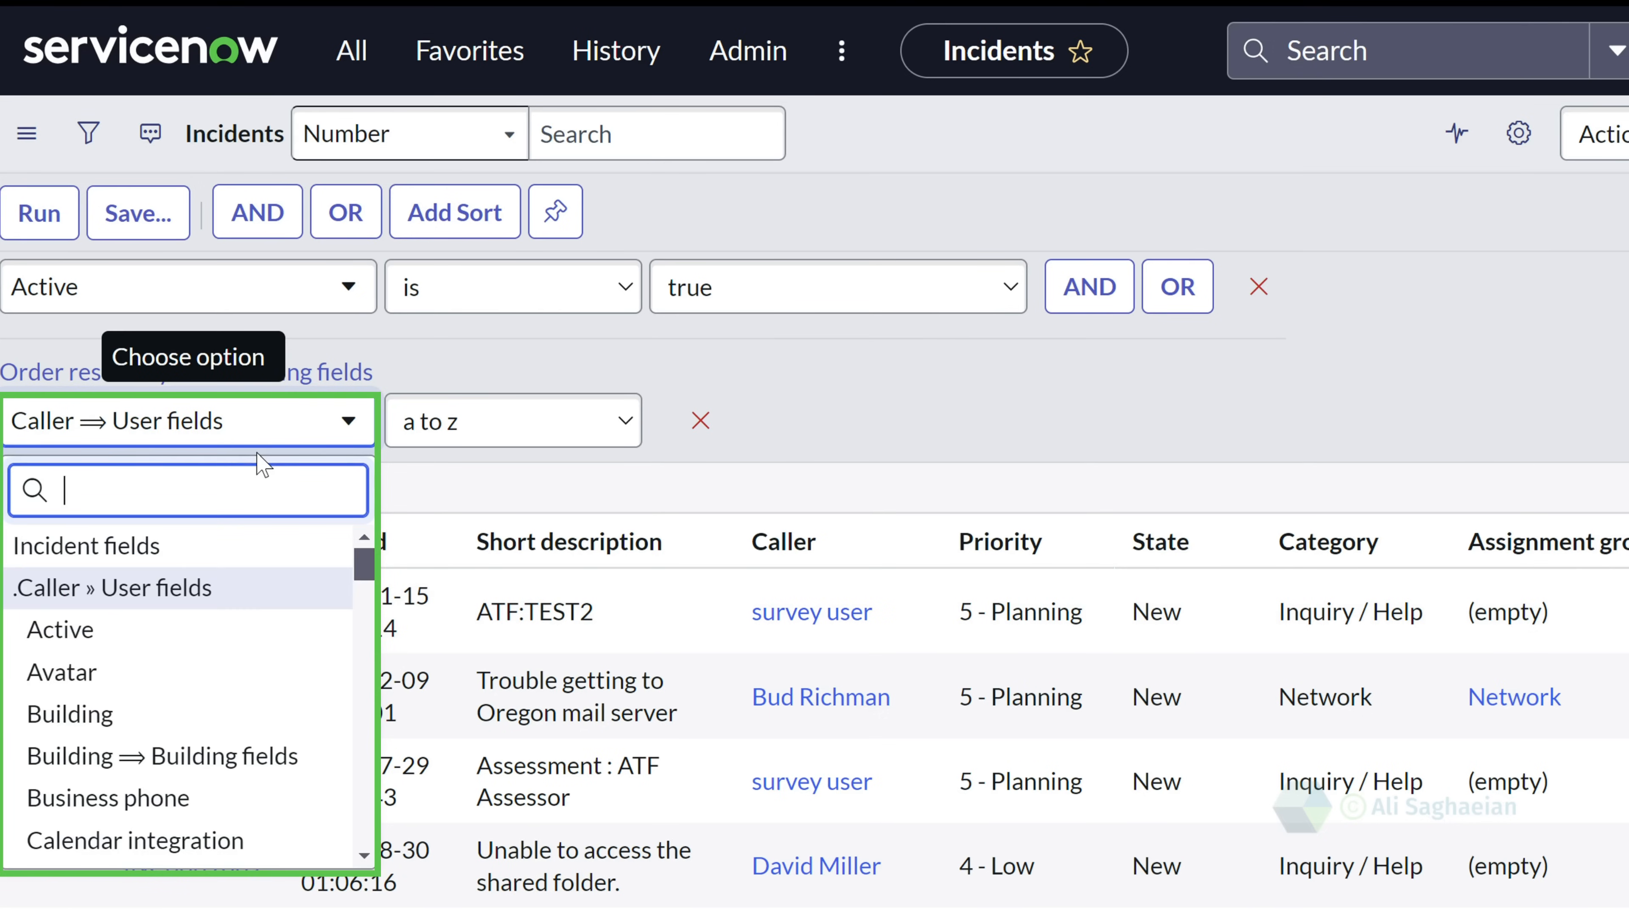
{"action": "type", "text": "ler.Last na"}
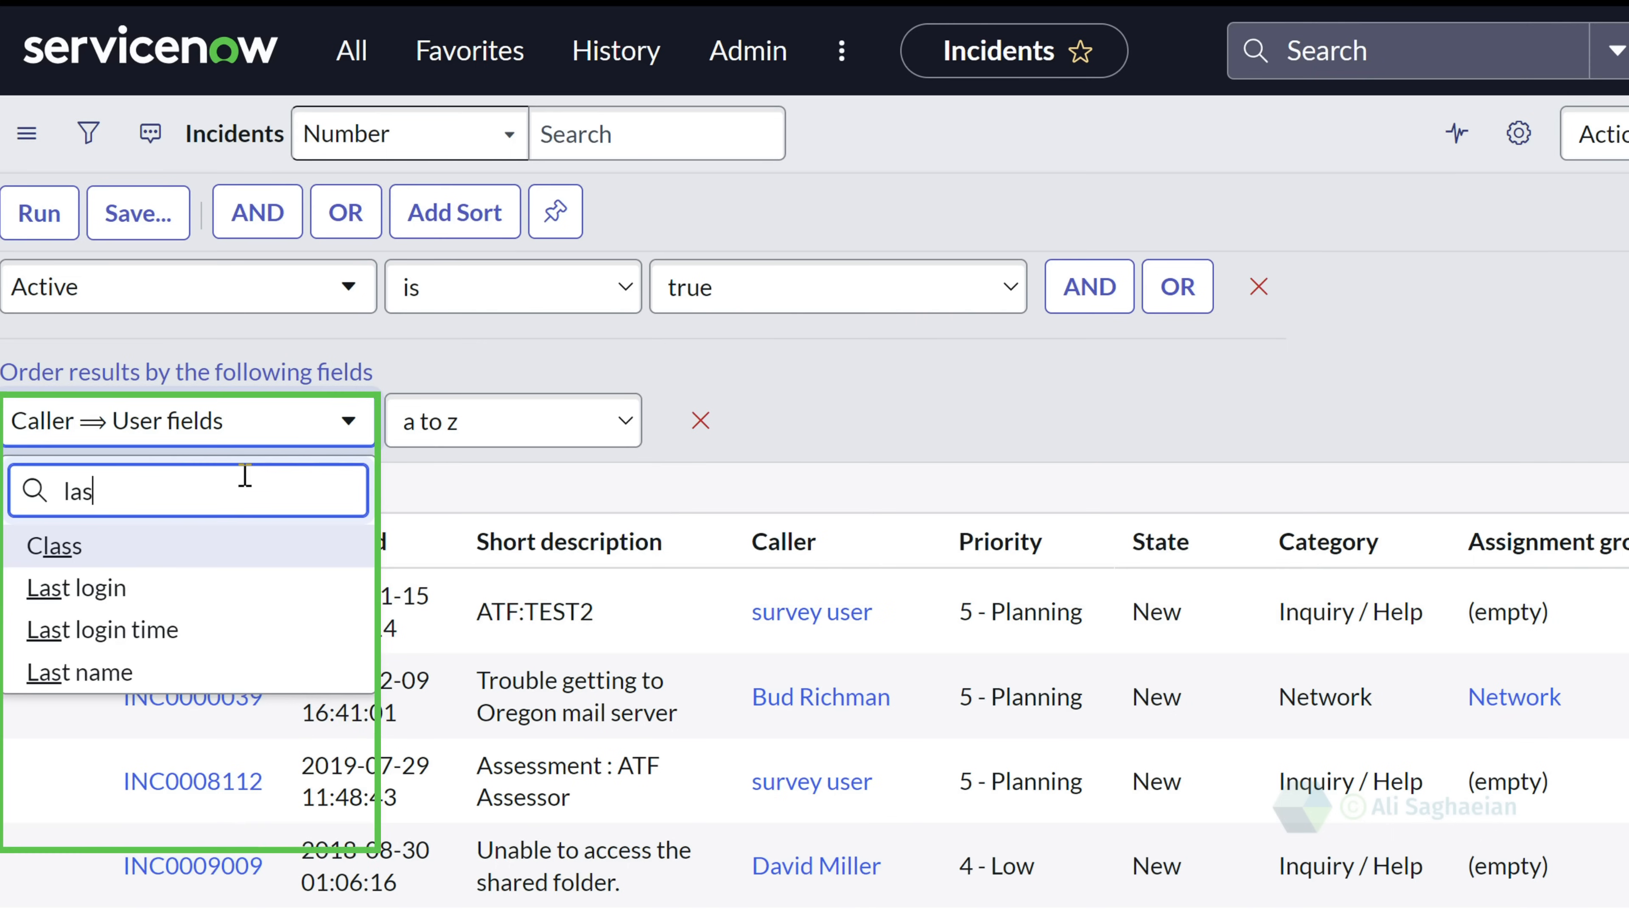
{"action": "type", "text": "me"}
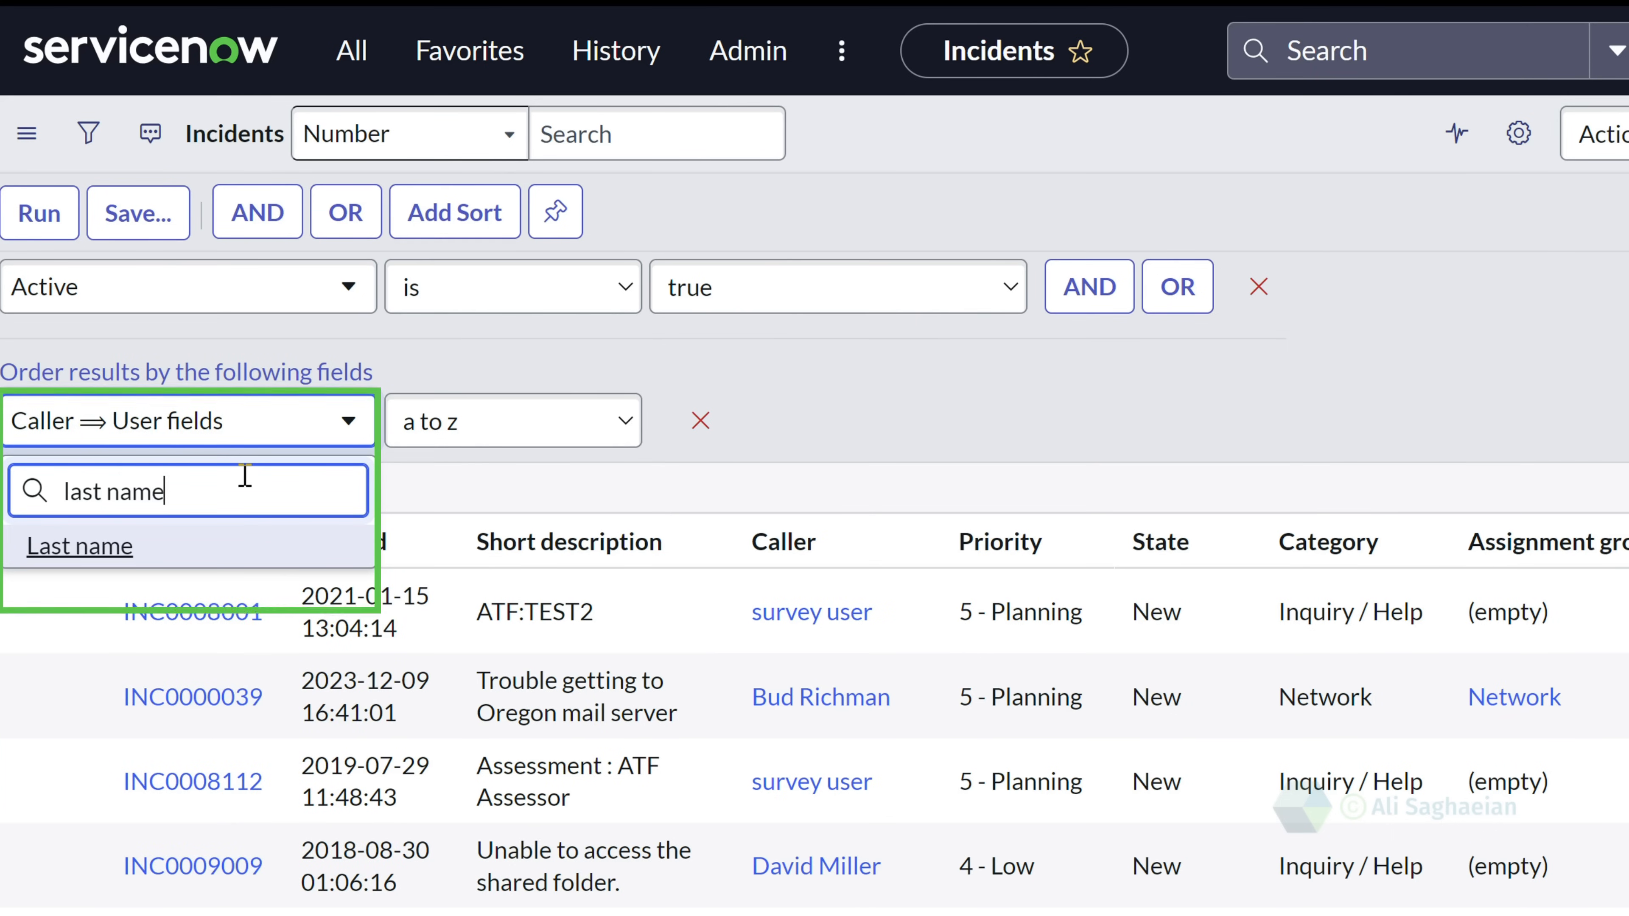
{"action": "left_click", "coordinate": [170, 544]}
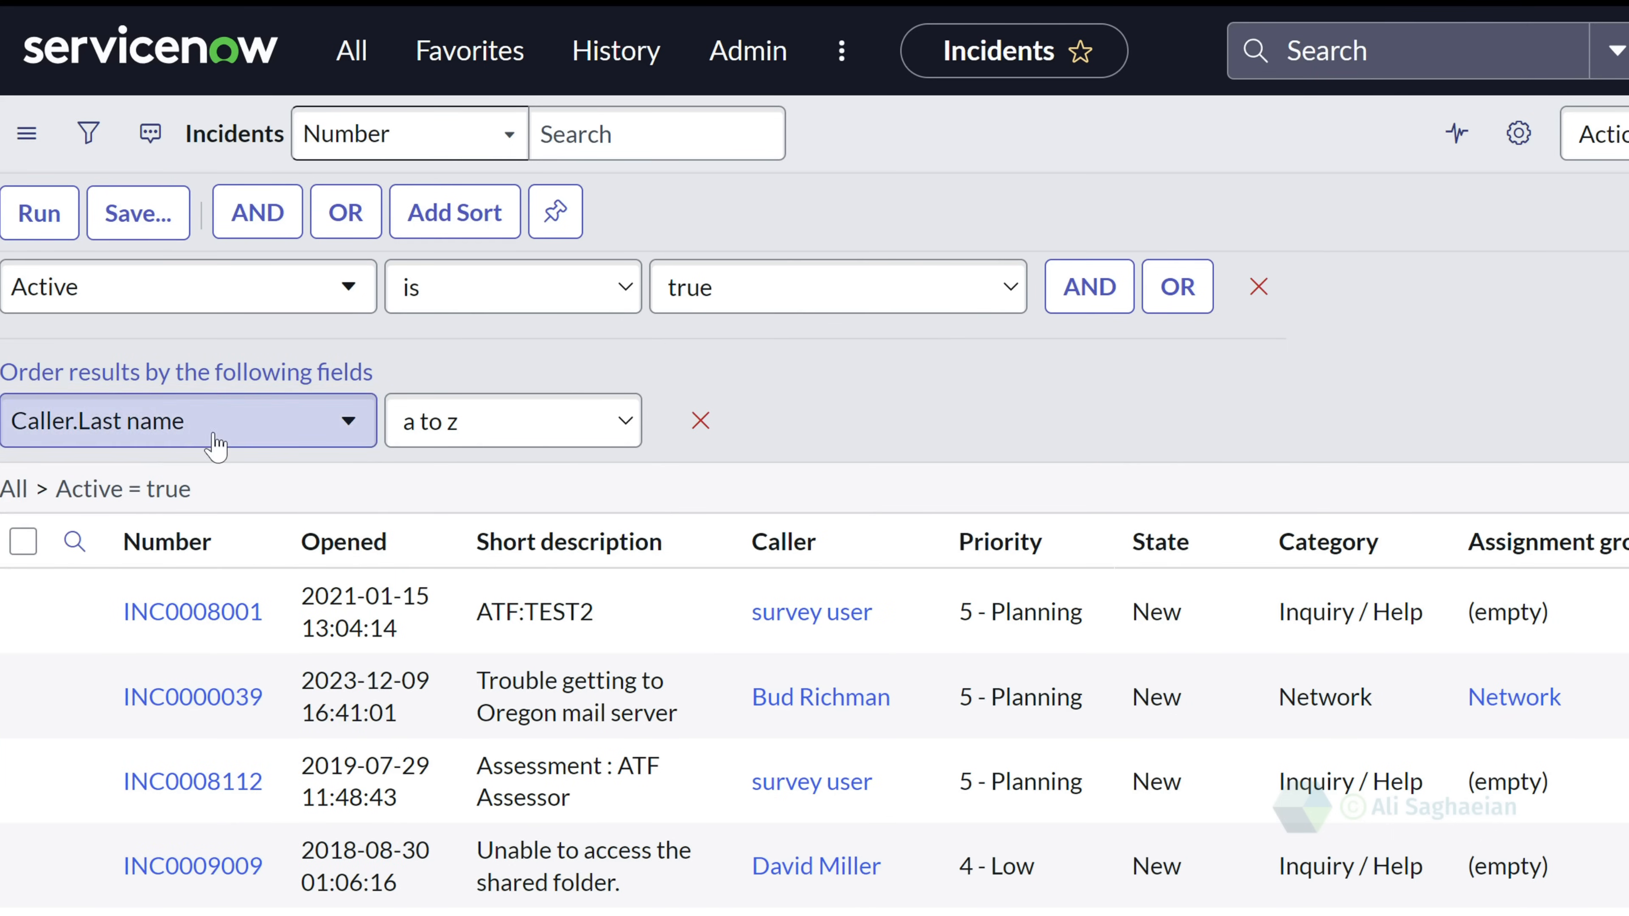
{"action": "left_click", "coordinate": [55, 226]}
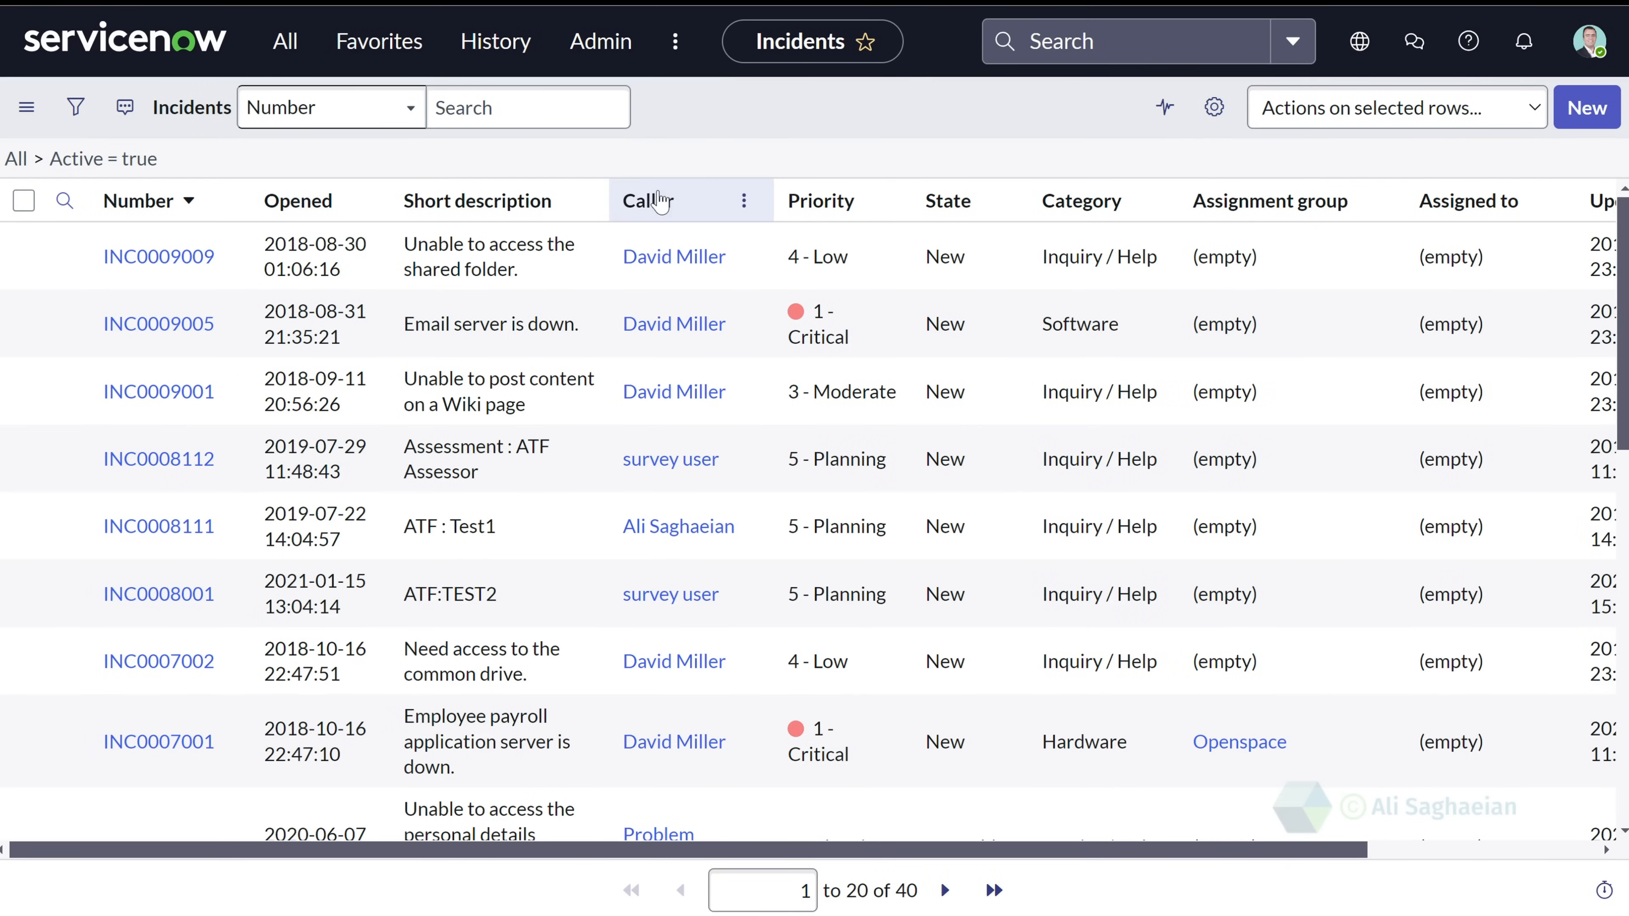
- Group the incidents list by Caller and expand all of the groups
{"action": "right_click", "coordinate": [657, 201]}
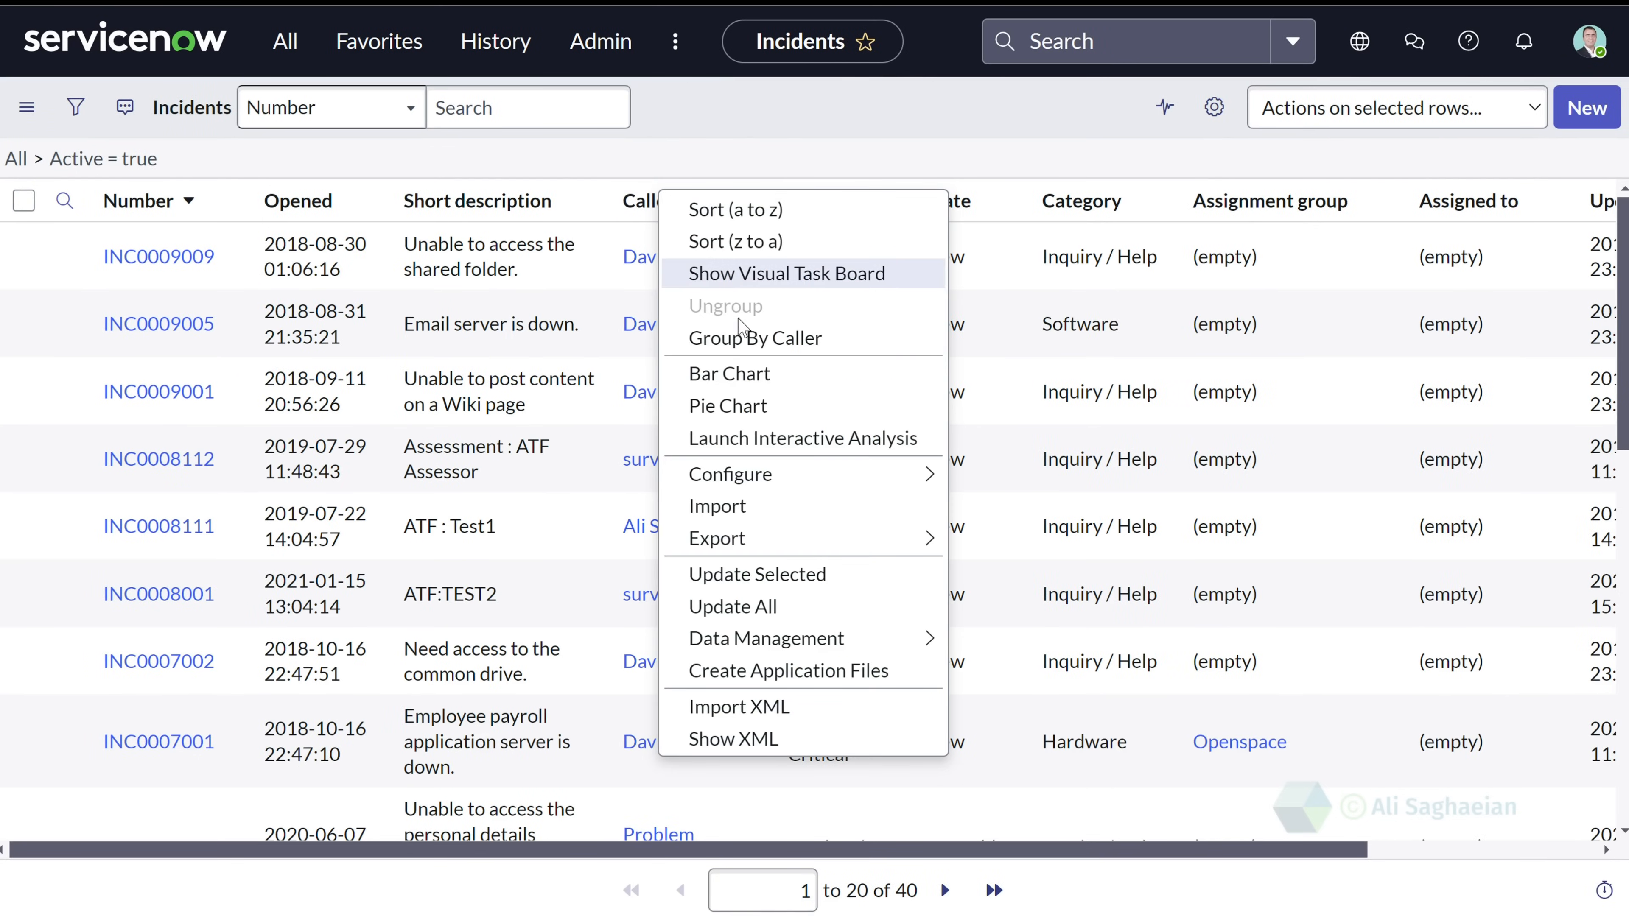
{"action": "left_click", "coordinate": [744, 336]}
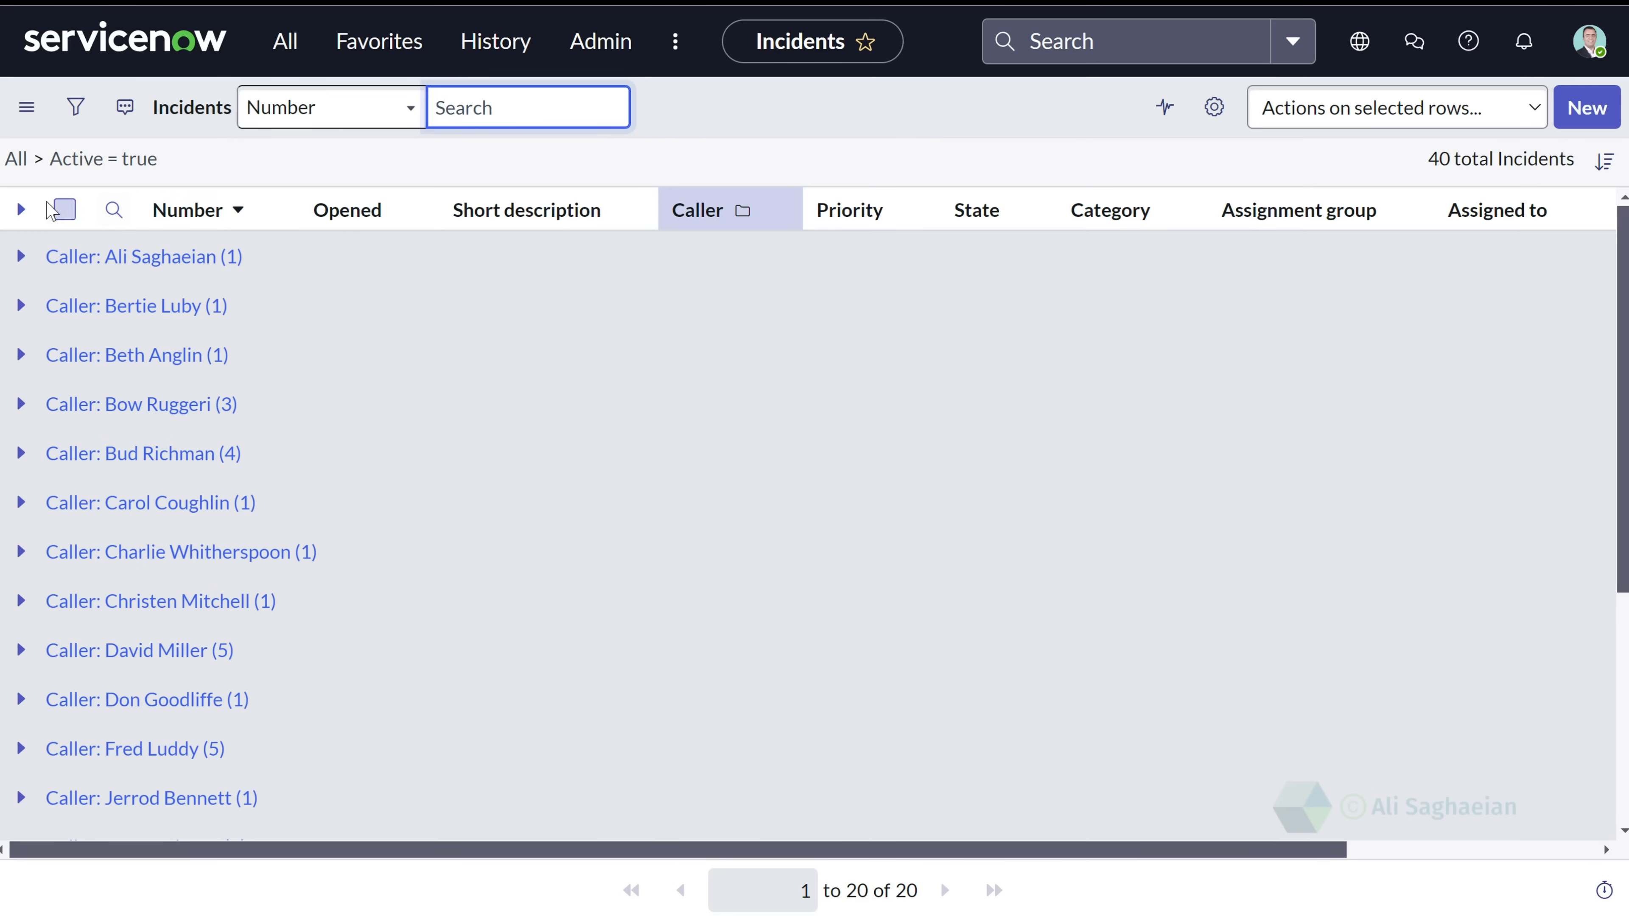
{"action": "left_click", "coordinate": [23, 210]}
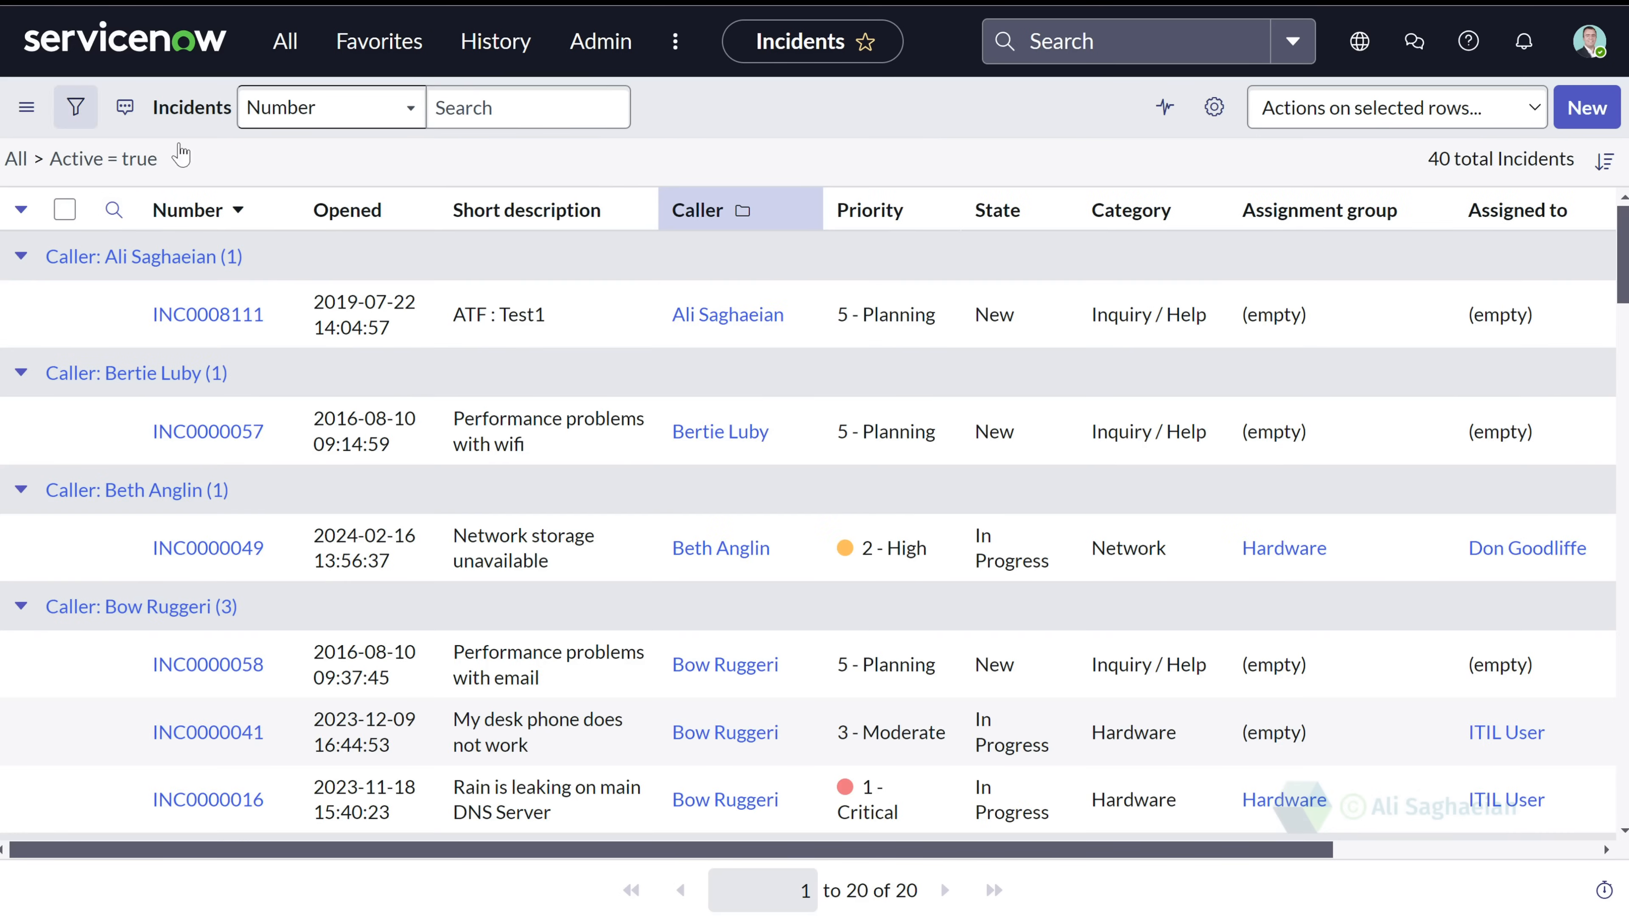
- Order the grouped incidents by Priority, a to z, in the filter conditions and review the order within the groups
{"action": "left_click", "coordinate": [58, 110]}
{"action": "left_click", "coordinate": [226, 347]}
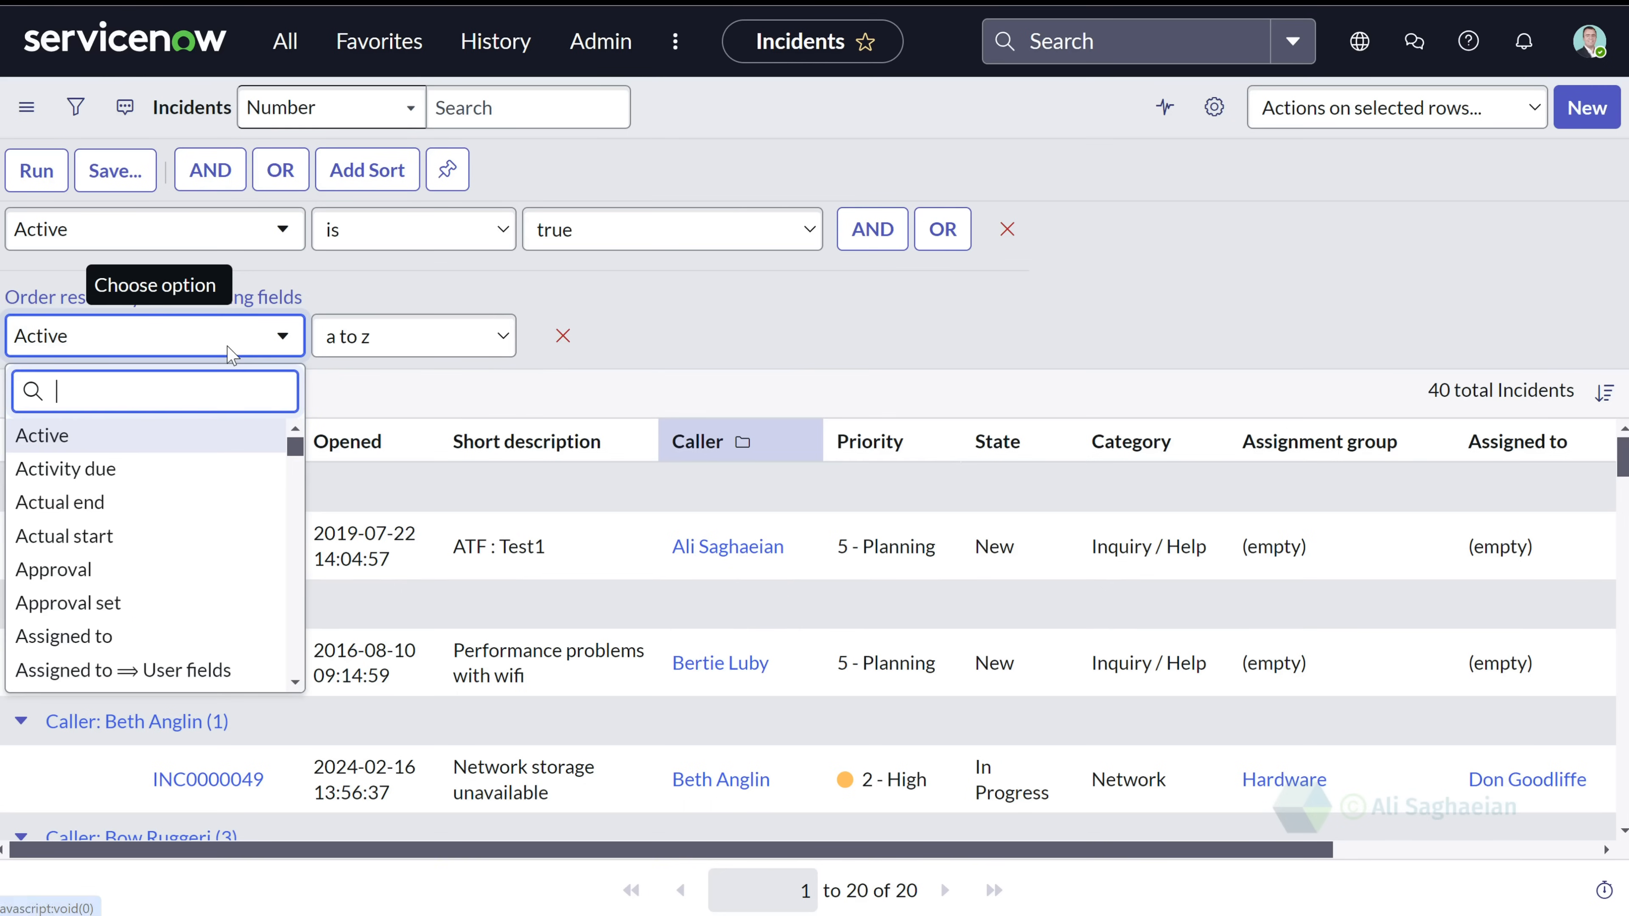
{"action": "type", "text": "priority"}
{"action": "key", "text": "Return"}
{"action": "left_click", "coordinate": [36, 172]}
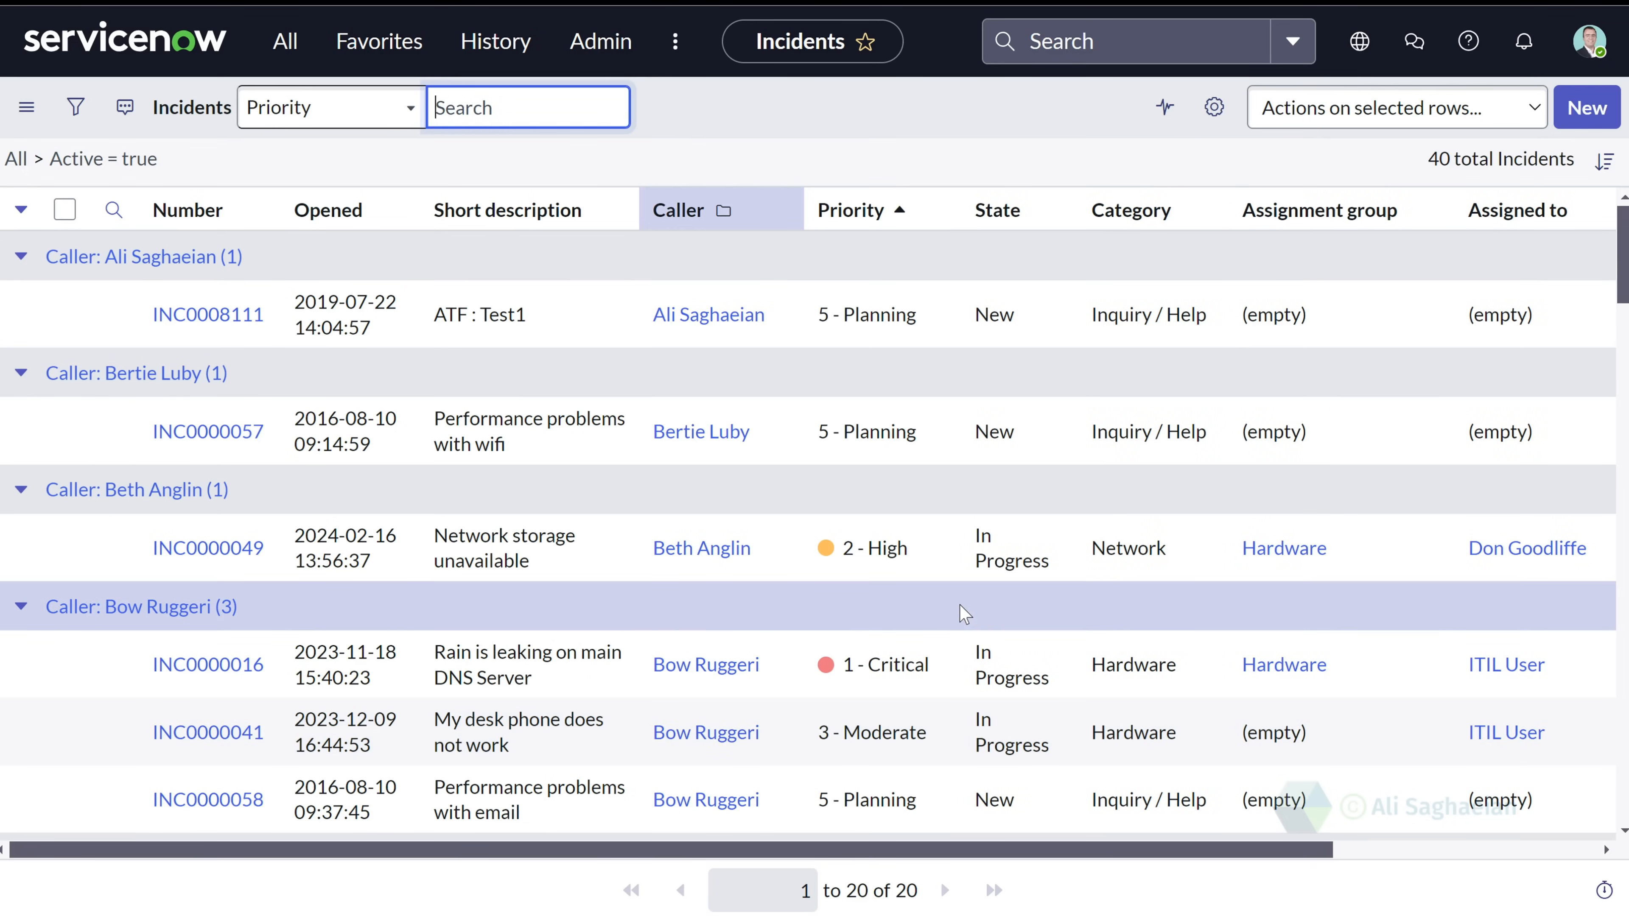
{"action": "scroll", "coordinate": [958, 614], "scroll_direction": "down", "scroll_amount": 2}
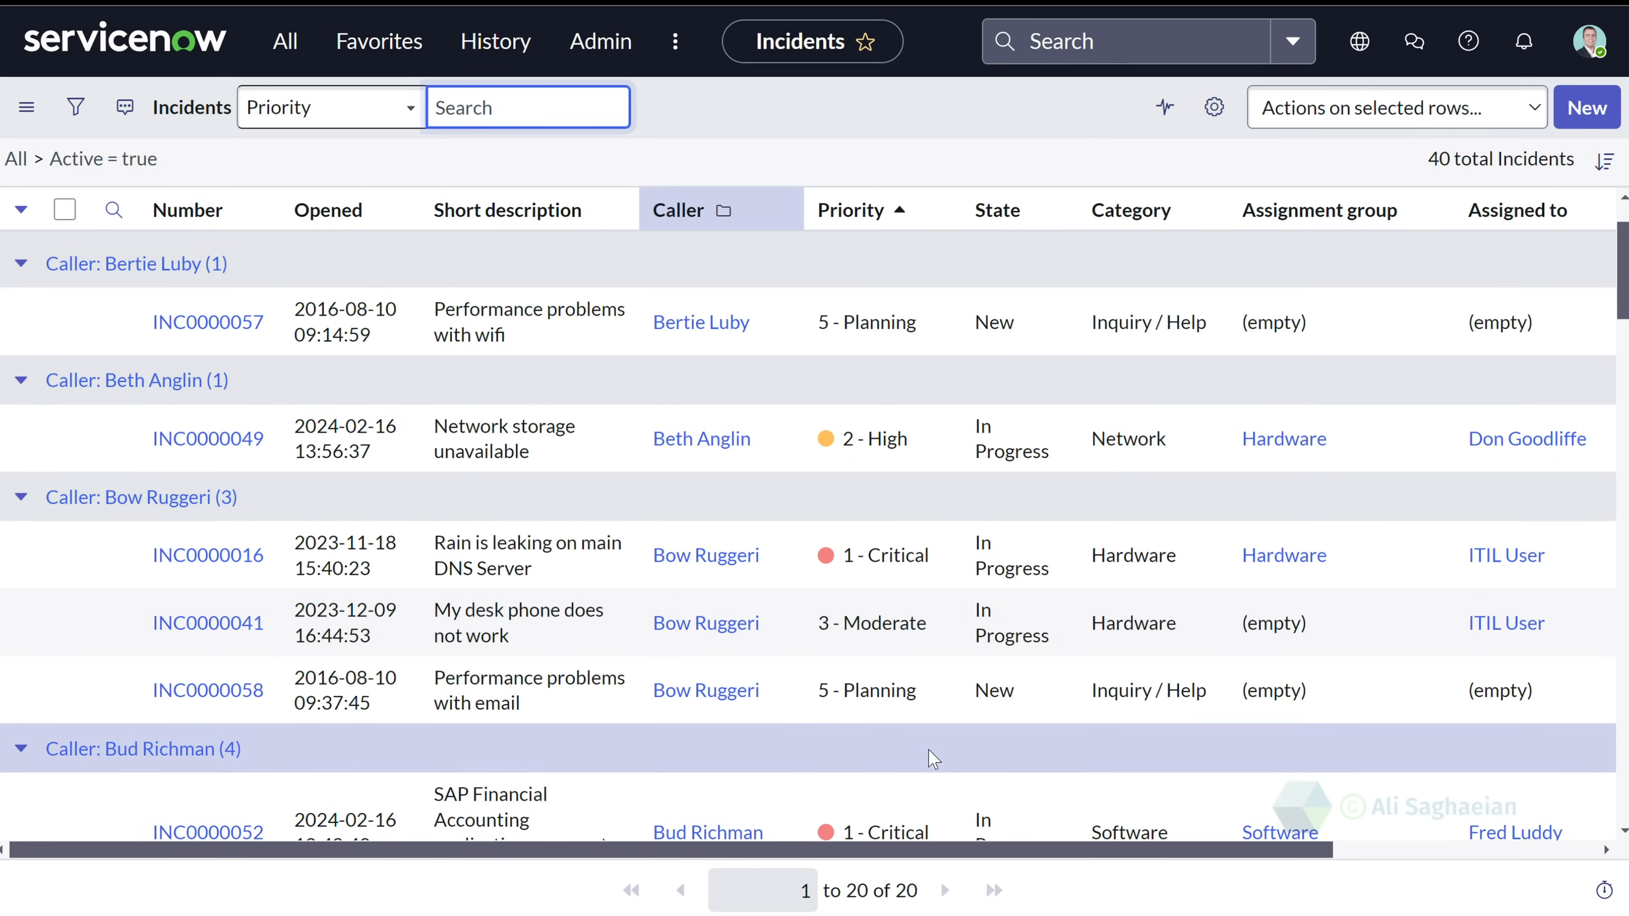
- Collapse all caller groups and sort the groups by Count descending
{"action": "left_click", "coordinate": [20, 210]}
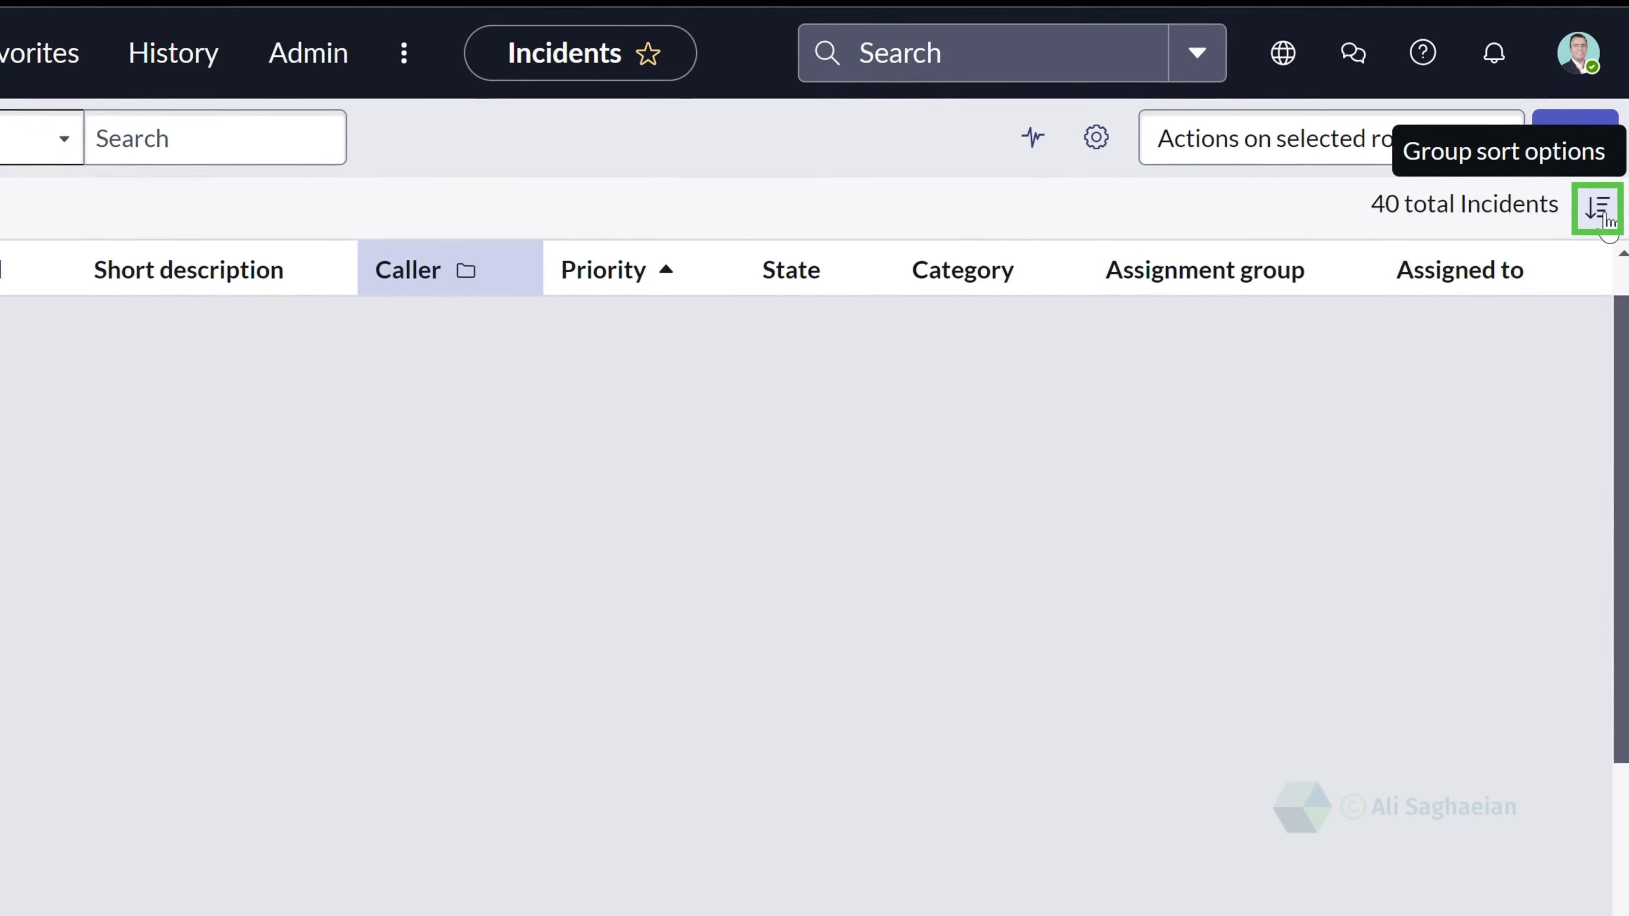
{"action": "left_click", "coordinate": [1604, 215]}
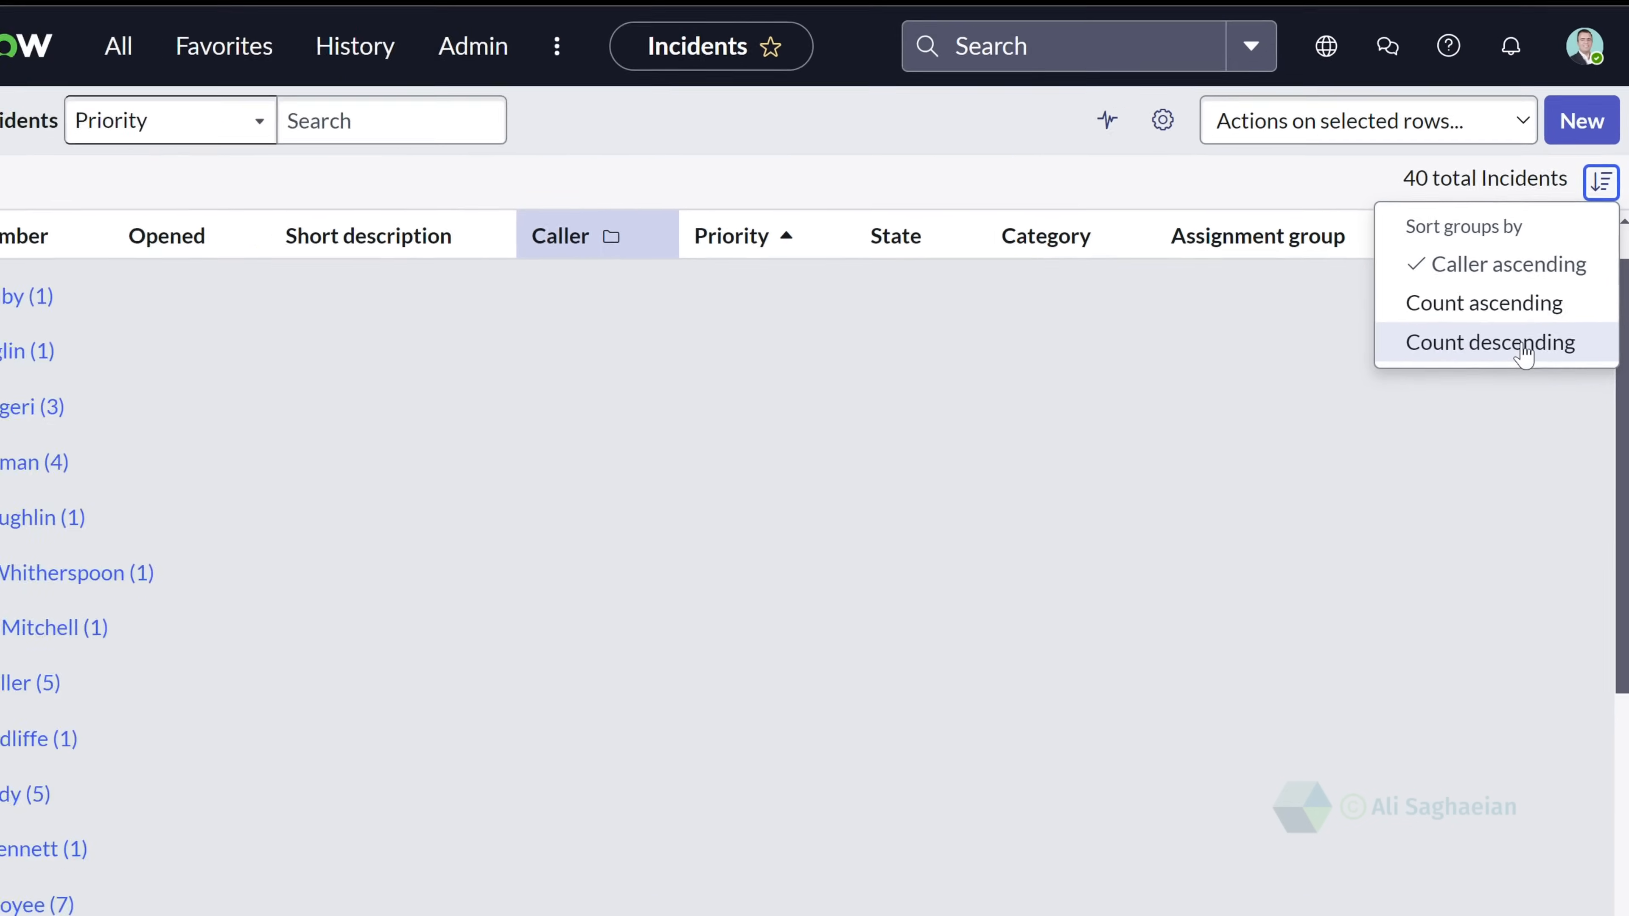
{"action": "left_click", "coordinate": [1315, 330]}
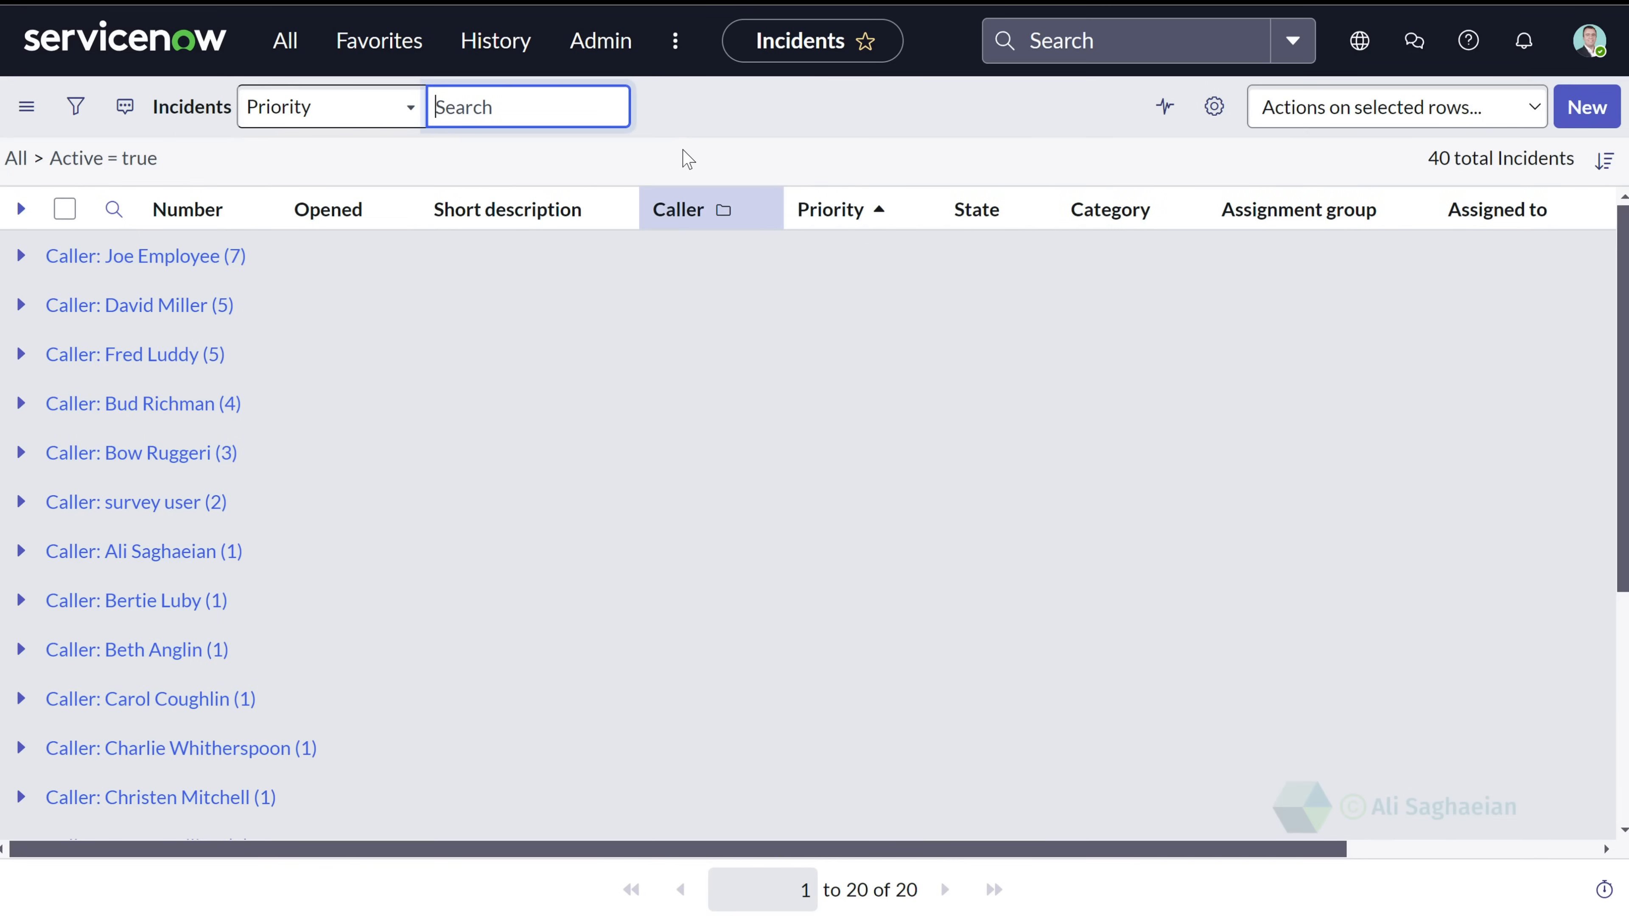
- Expand the first caller group, review the priority order of its incidents, and collapse it again
{"action": "left_click", "coordinate": [21, 256]}
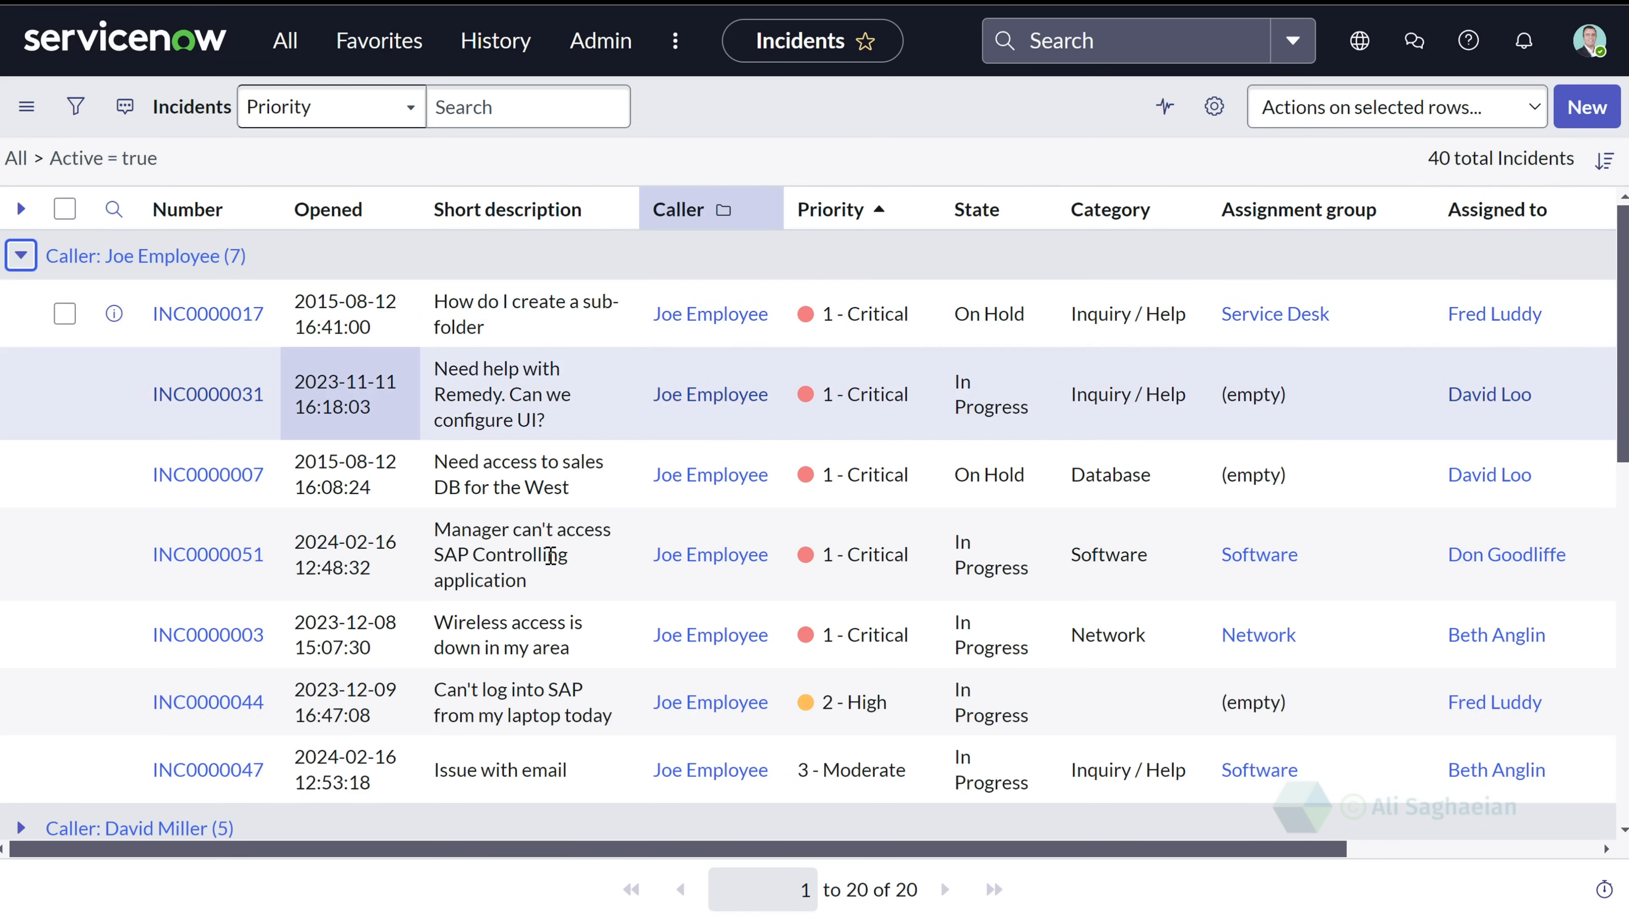
{"action": "scroll", "coordinate": [552, 555], "scroll_direction": "down", "scroll_amount": 2}
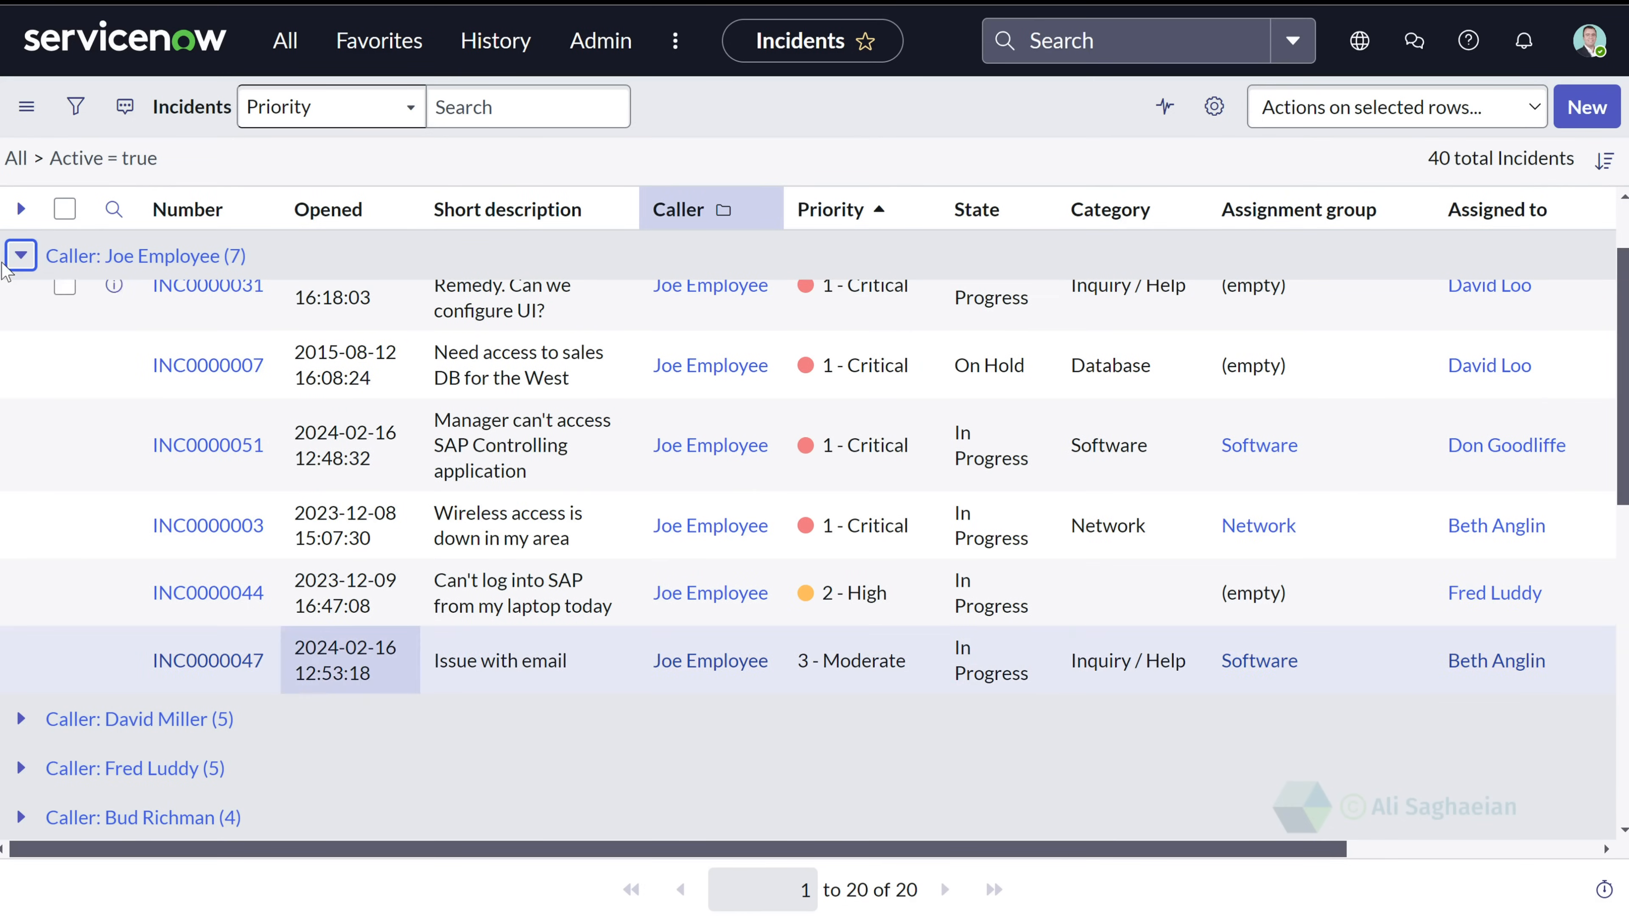
{"action": "left_click", "coordinate": [19, 263]}
- Sort the caller groups by Count ascending and expand the first group
{"action": "left_click", "coordinate": [1605, 159]}
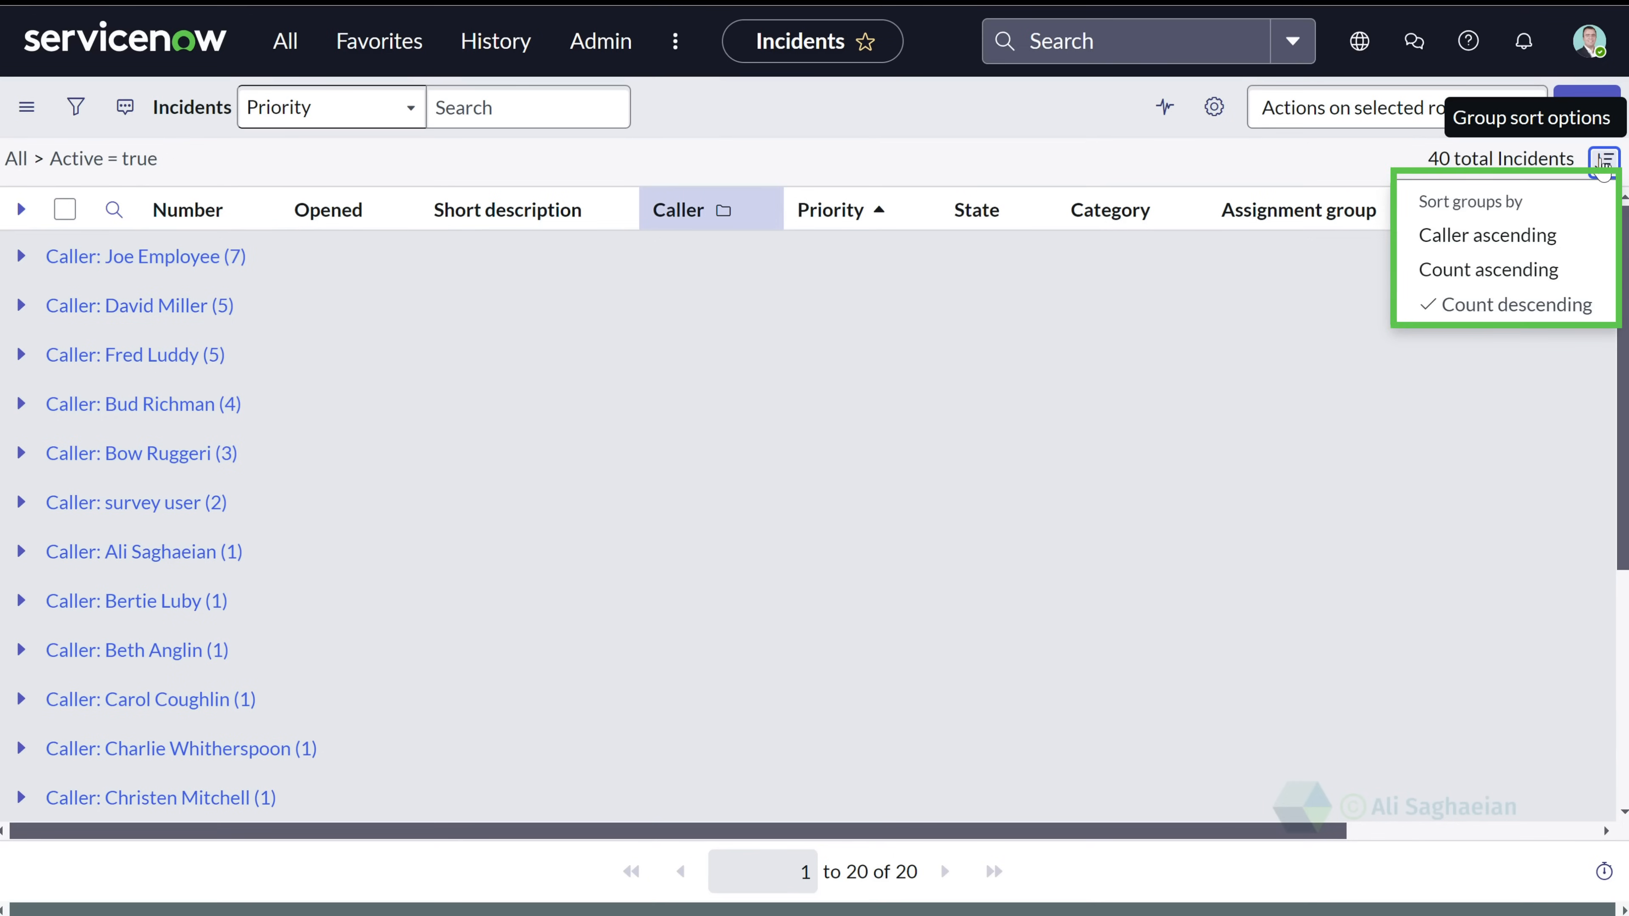
{"action": "left_click", "coordinate": [1542, 279]}
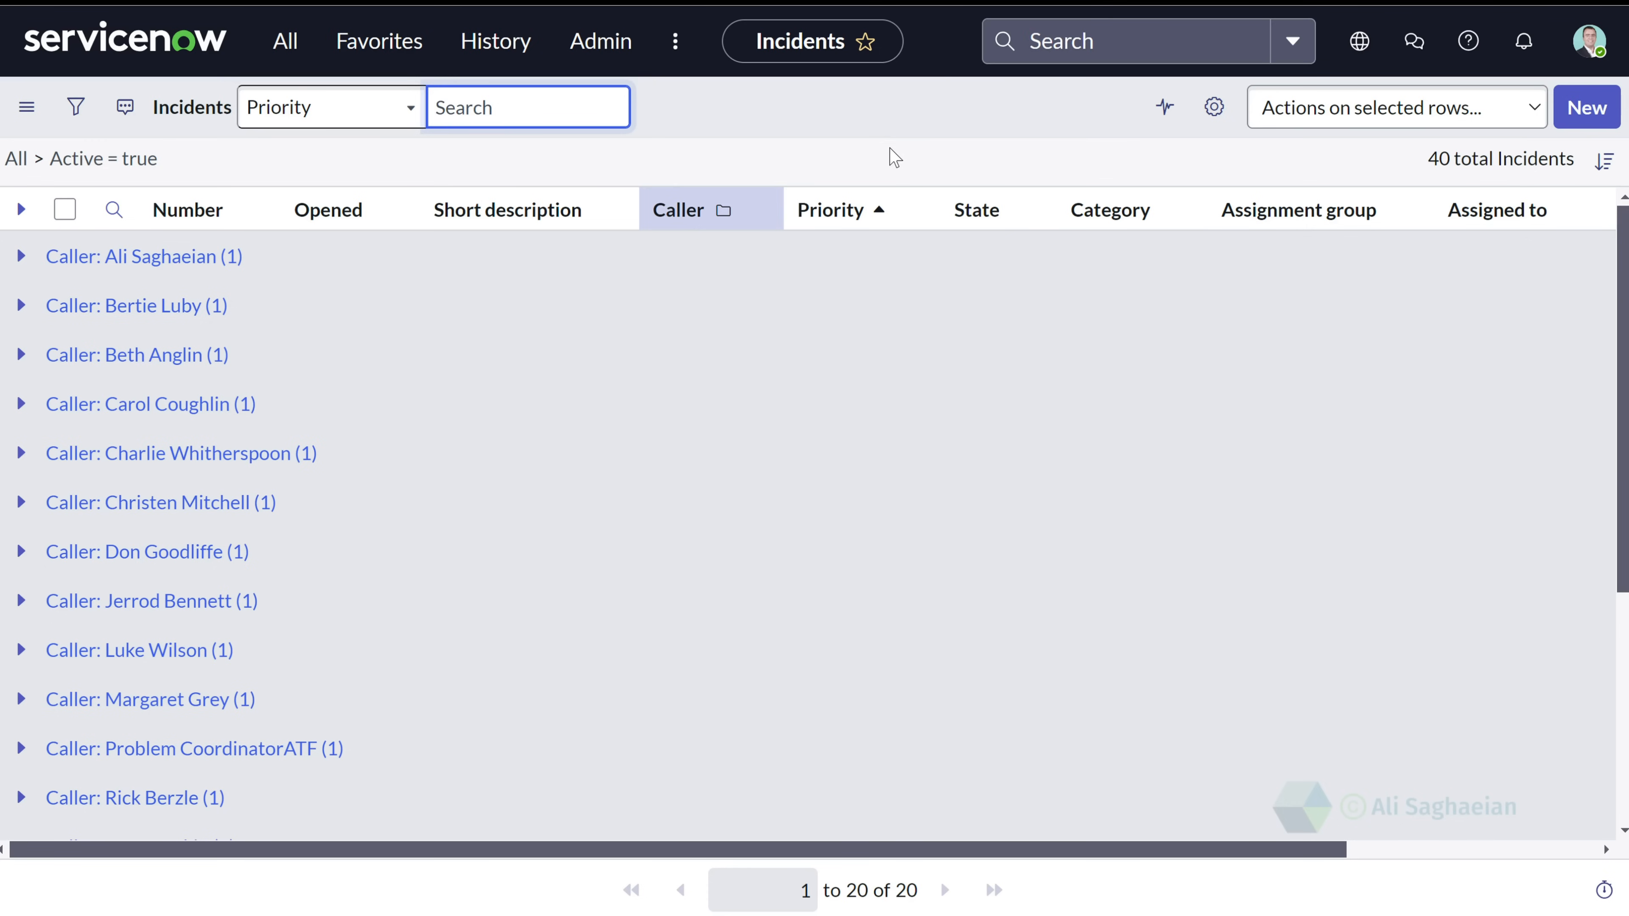
{"action": "left_click", "coordinate": [21, 255]}
- Sort the groups by Caller ascending and collapse the first group
{"action": "left_click", "coordinate": [1617, 173]}
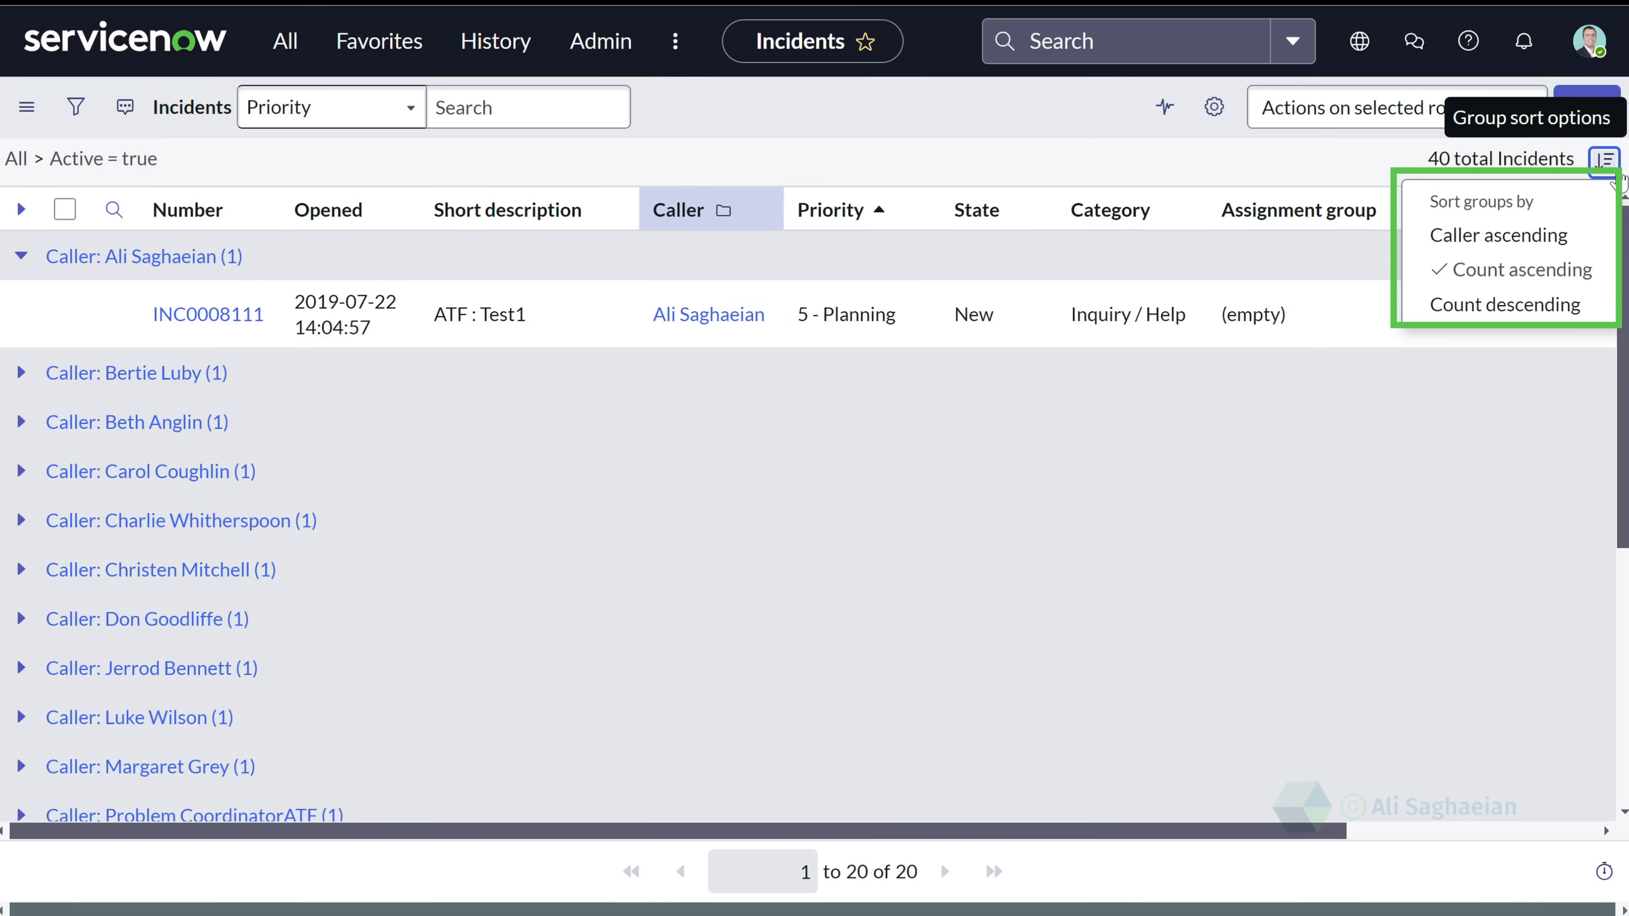
{"action": "left_click", "coordinate": [1521, 244]}
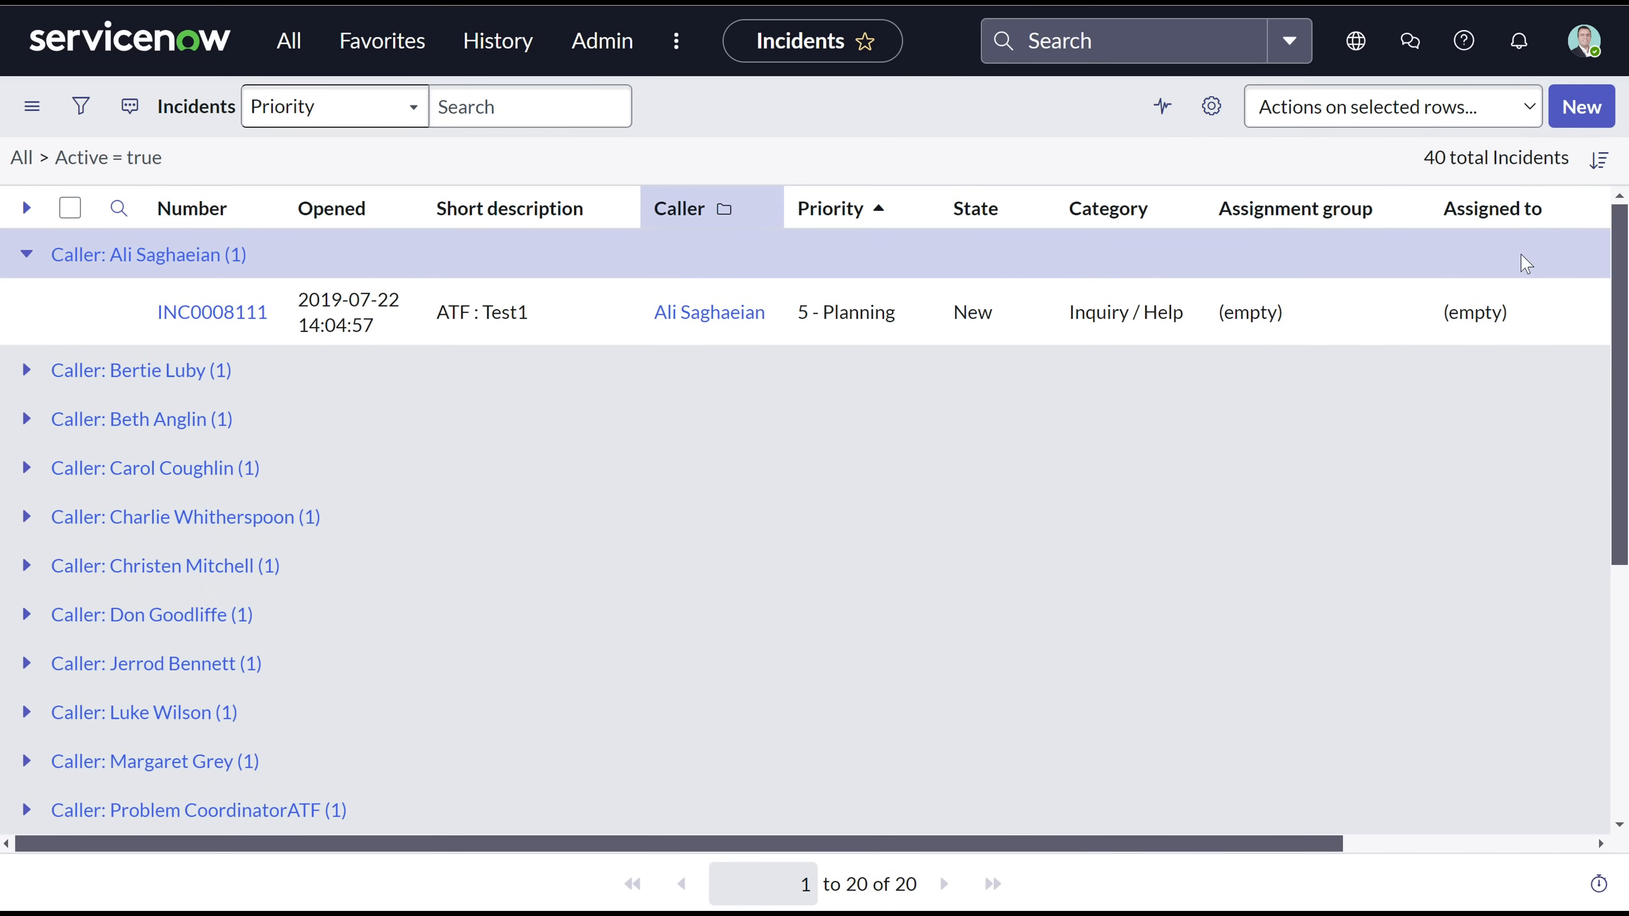
{"action": "left_click", "coordinate": [26, 255]}
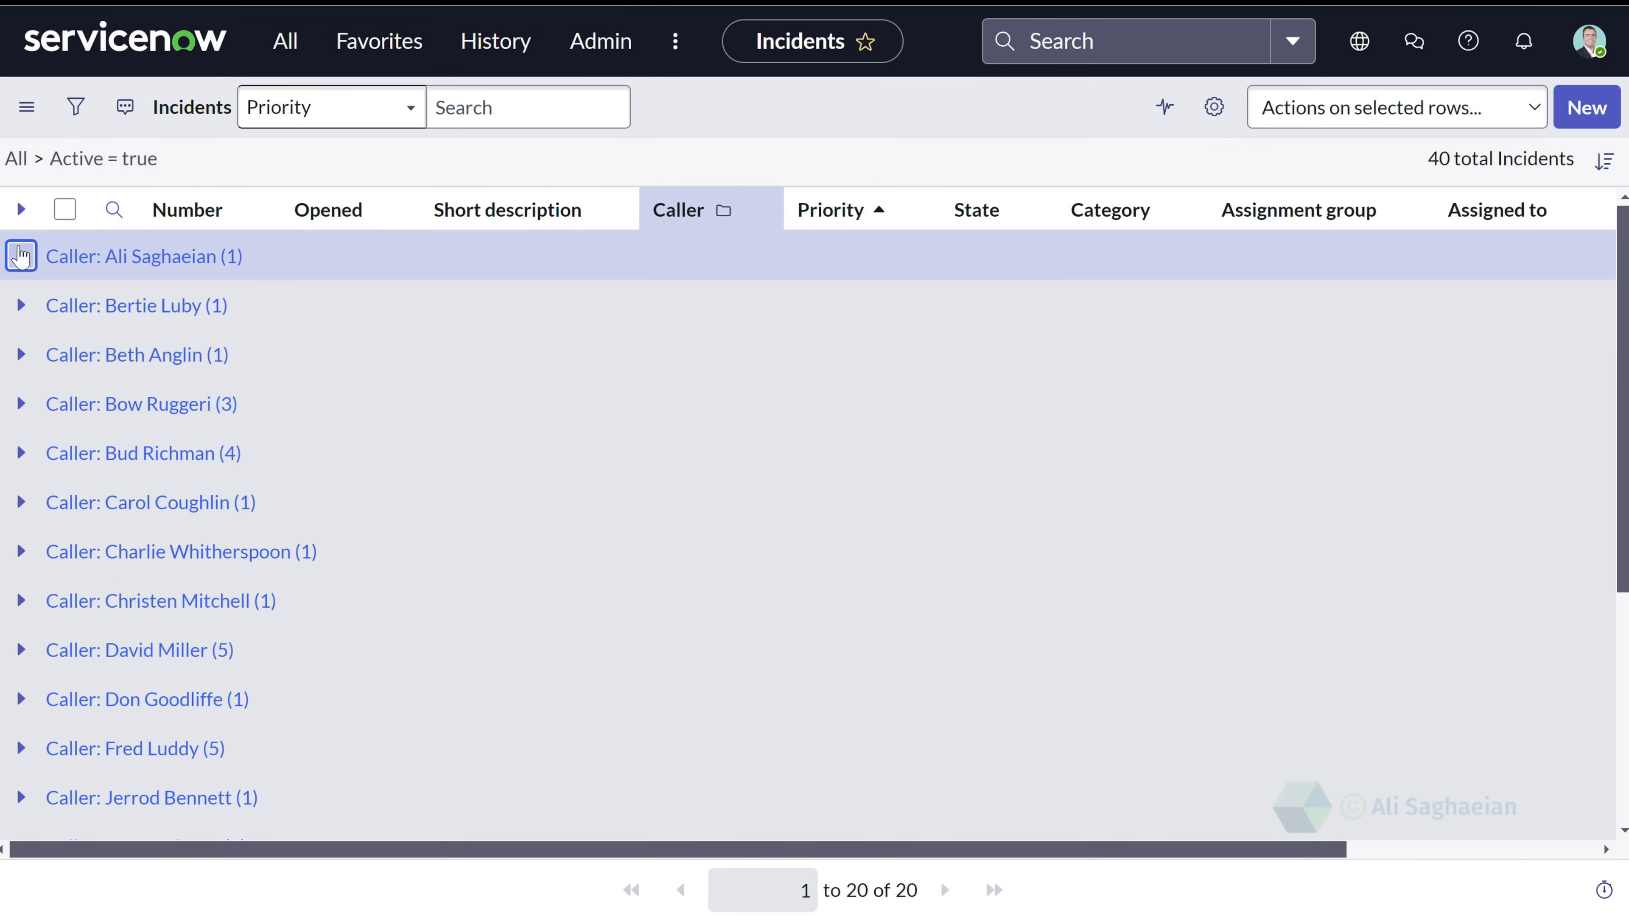